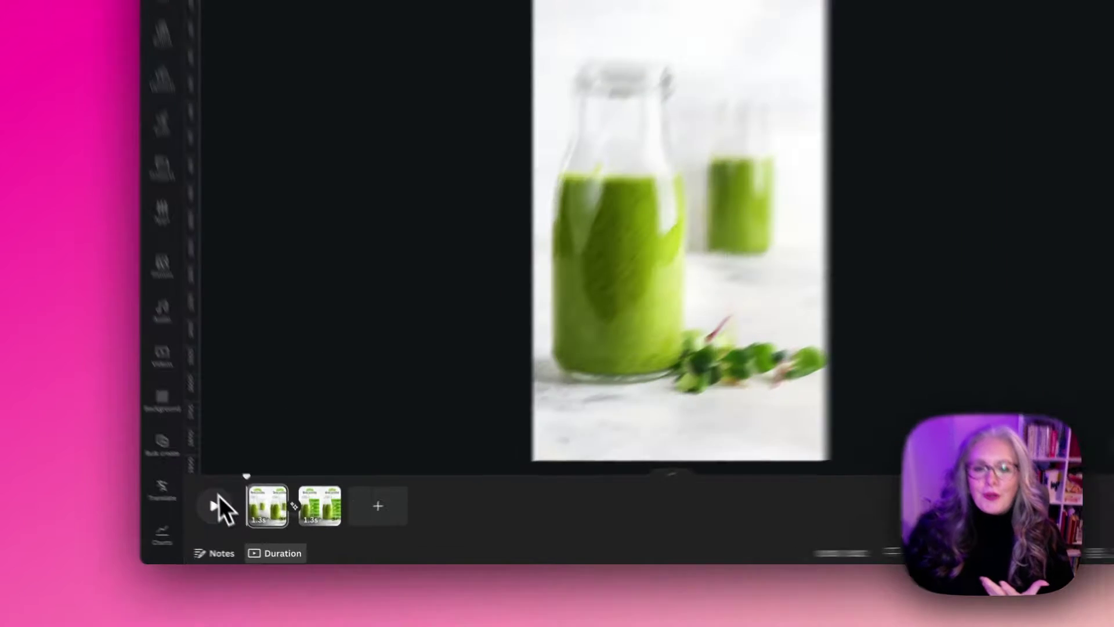
- Play the preview of the two-page animated smoothie design
{"action": "left_click", "coordinate": [239, 521]}
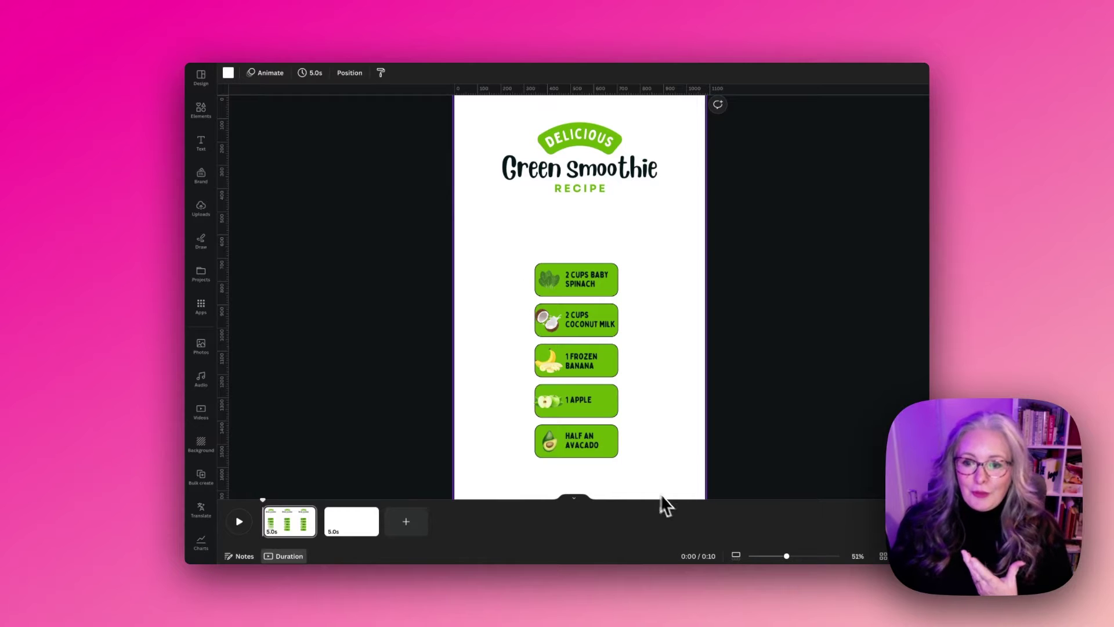
- Add a green rounded square above the baby spinach label and shorten it into a rectangle
{"action": "left_click_drag", "start_coordinate": [774, 561], "coordinate": [795, 561]}
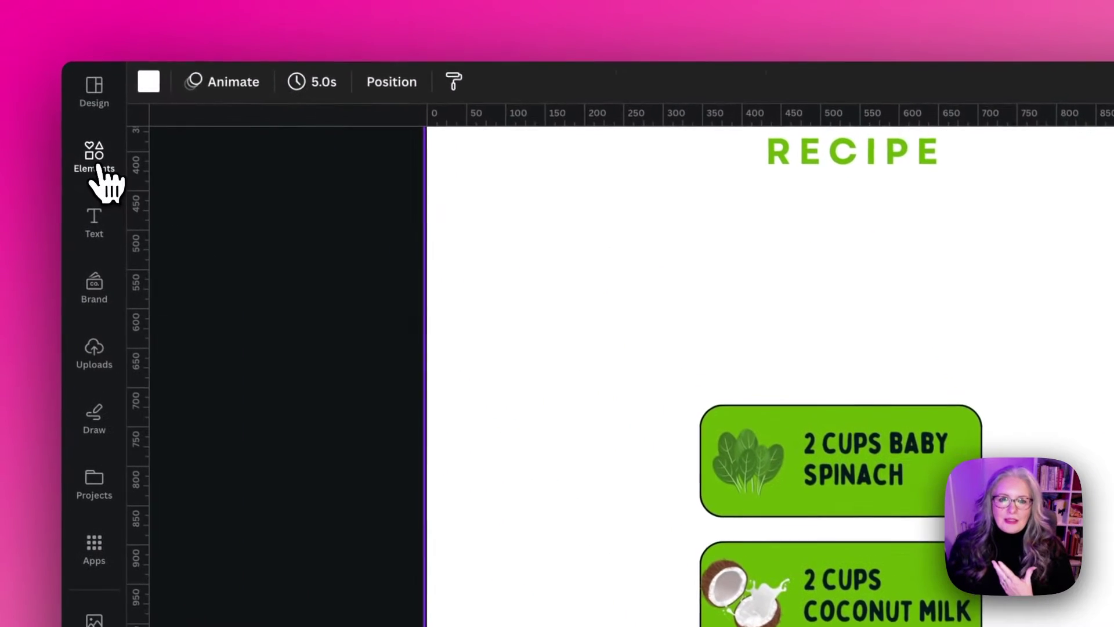
{"action": "left_click", "coordinate": [100, 165]}
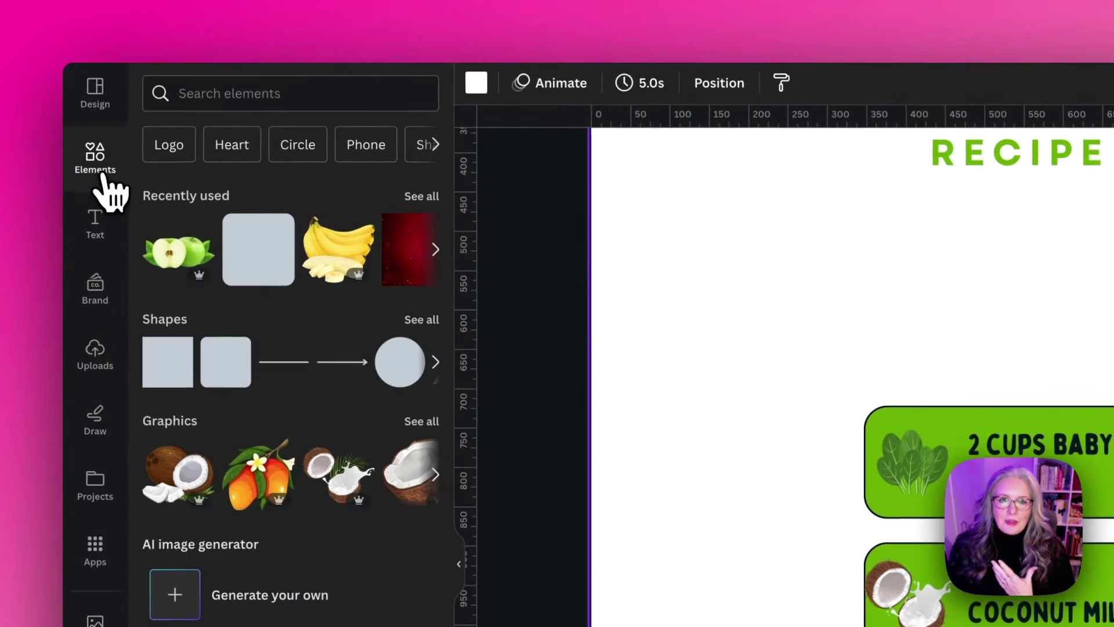
{"action": "left_click", "coordinate": [224, 371]}
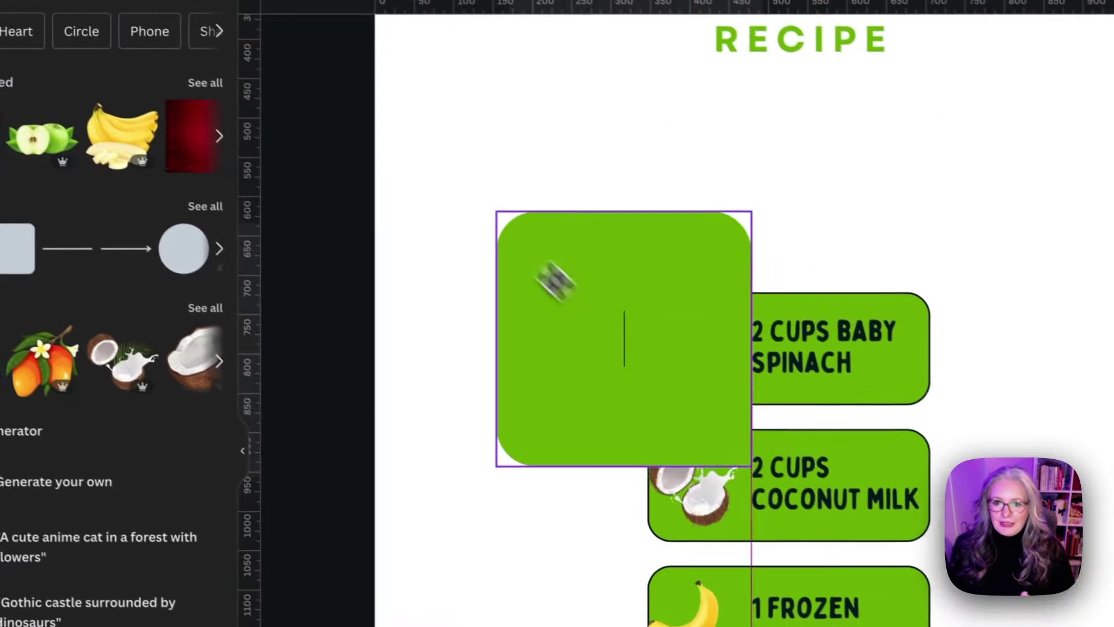
{"action": "left_click_drag", "start_coordinate": [554, 281], "coordinate": [438, 266]}
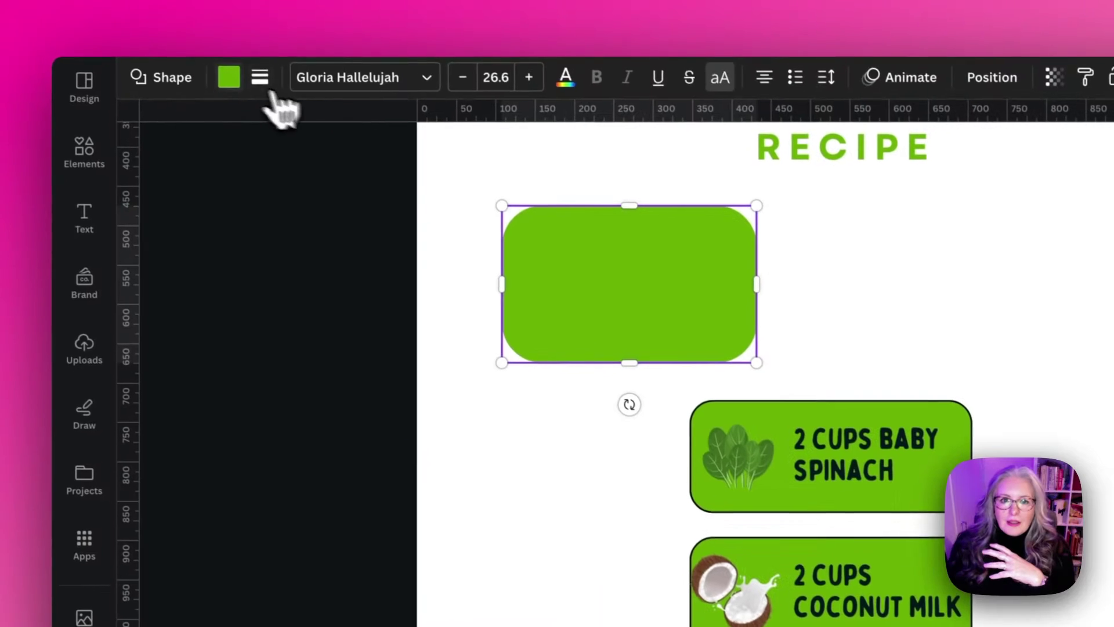
- Set the new green rectangle's corner rounding to 25 and its border weight to 2
{"action": "left_click", "coordinate": [269, 83]}
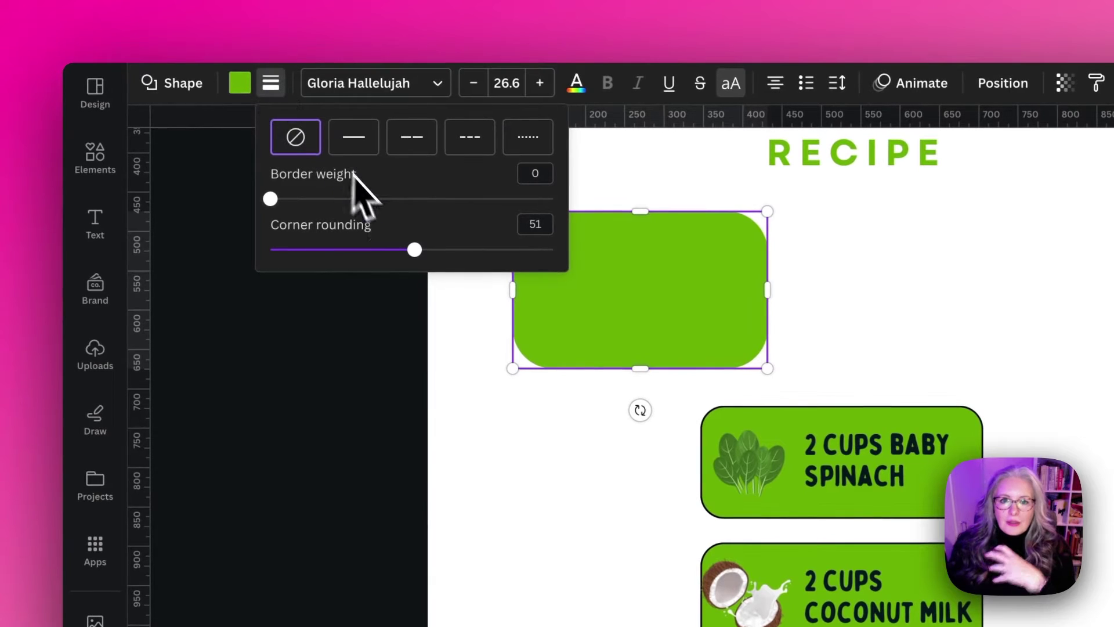
{"action": "mouse_move", "coordinate": [414, 249]}
{"action": "left_mouse_down"}
{"action": "mouse_move", "coordinate": [340, 251]}
{"action": "mouse_move", "coordinate": [421, 251]}
{"action": "left_mouse_up"}
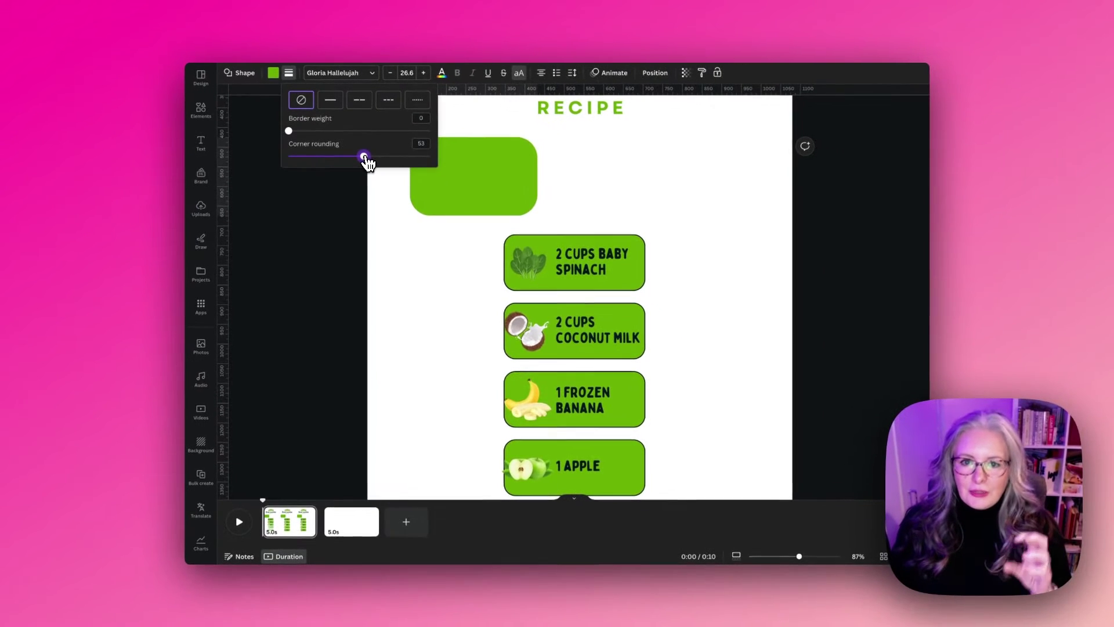
{"action": "left_click_drag", "start_coordinate": [364, 157], "coordinate": [324, 157]}
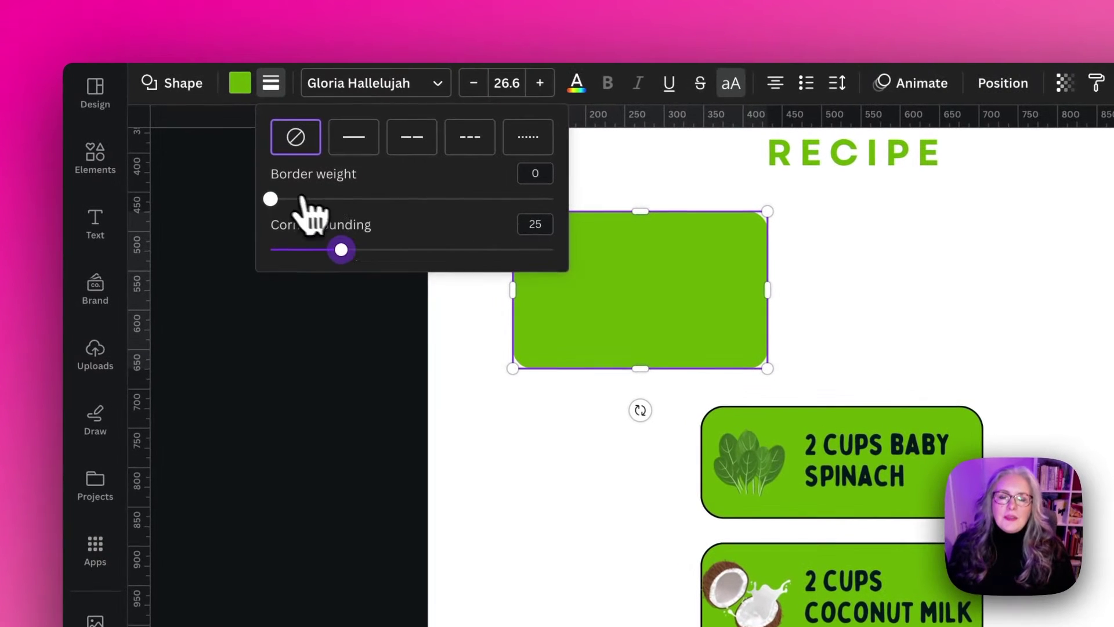
{"action": "left_click_drag", "start_coordinate": [271, 199], "coordinate": [276, 200]}
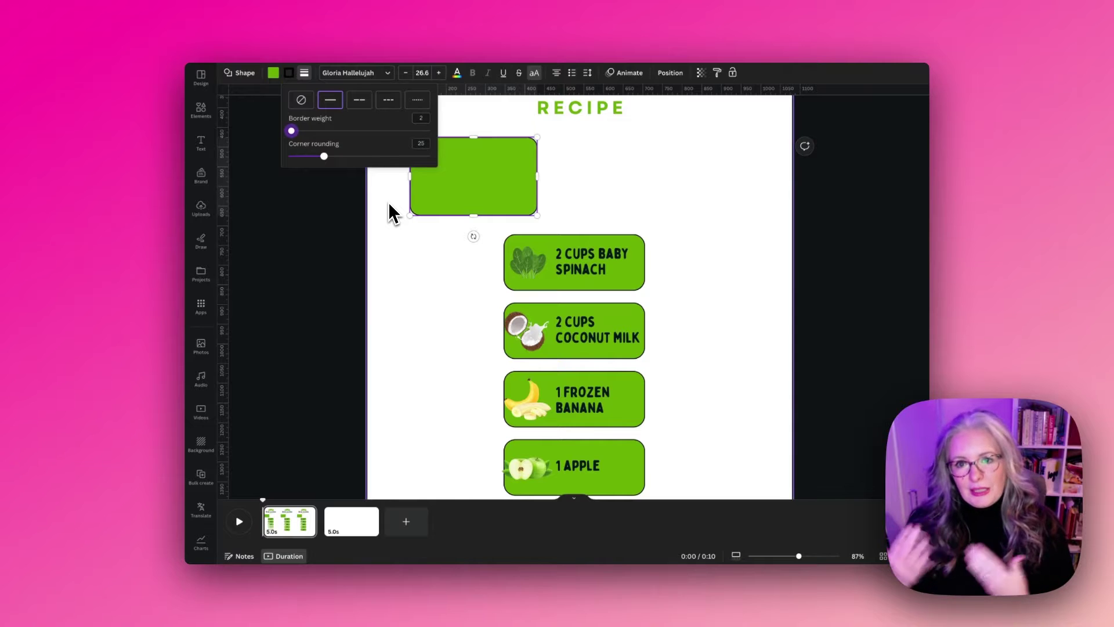
- Reduce the green rectangle's height from its upper edge and shift it slightly toward the page centre
{"action": "left_click_drag", "start_coordinate": [473, 137], "coordinate": [472, 152]}
{"action": "left_click", "coordinate": [560, 170]}
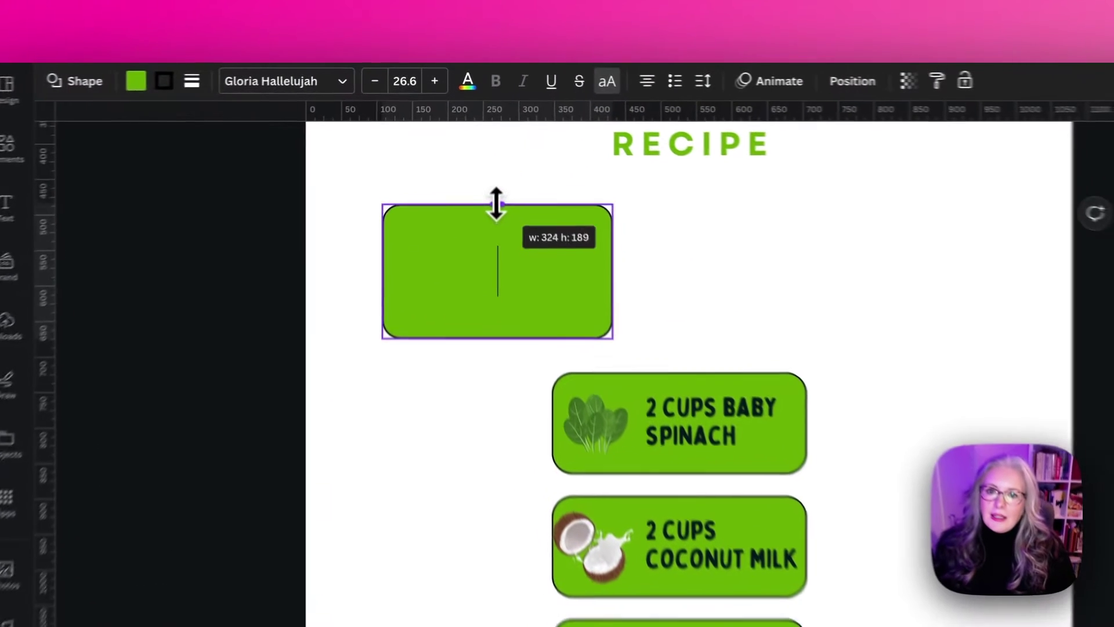
{"action": "left_click_drag", "start_coordinate": [564, 316], "coordinate": [592, 301]}
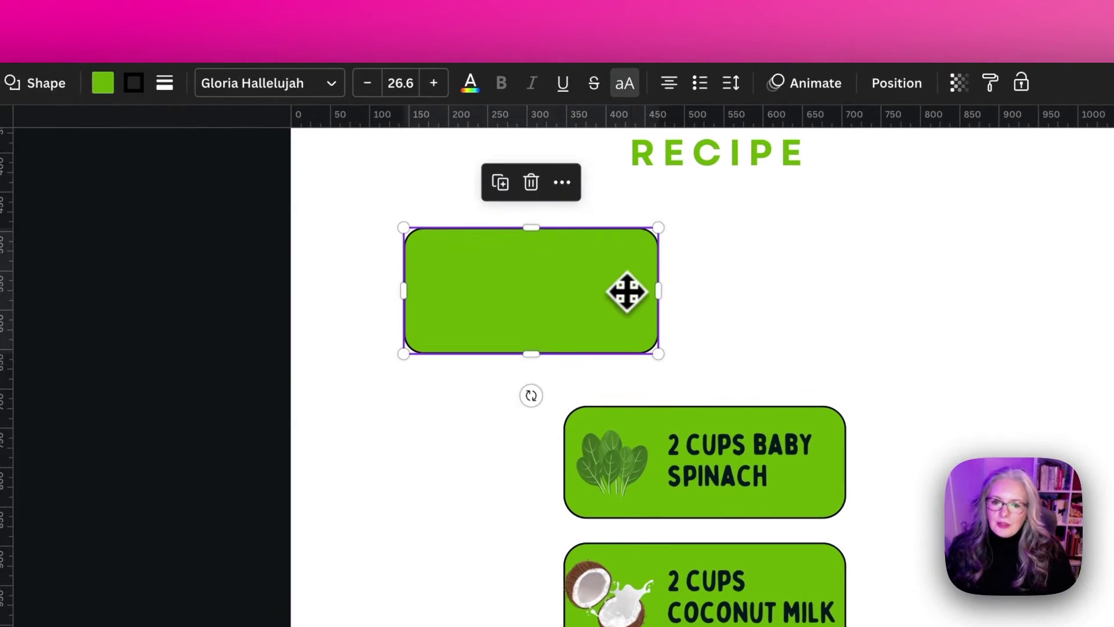
{"action": "left_click", "coordinate": [361, 298]}
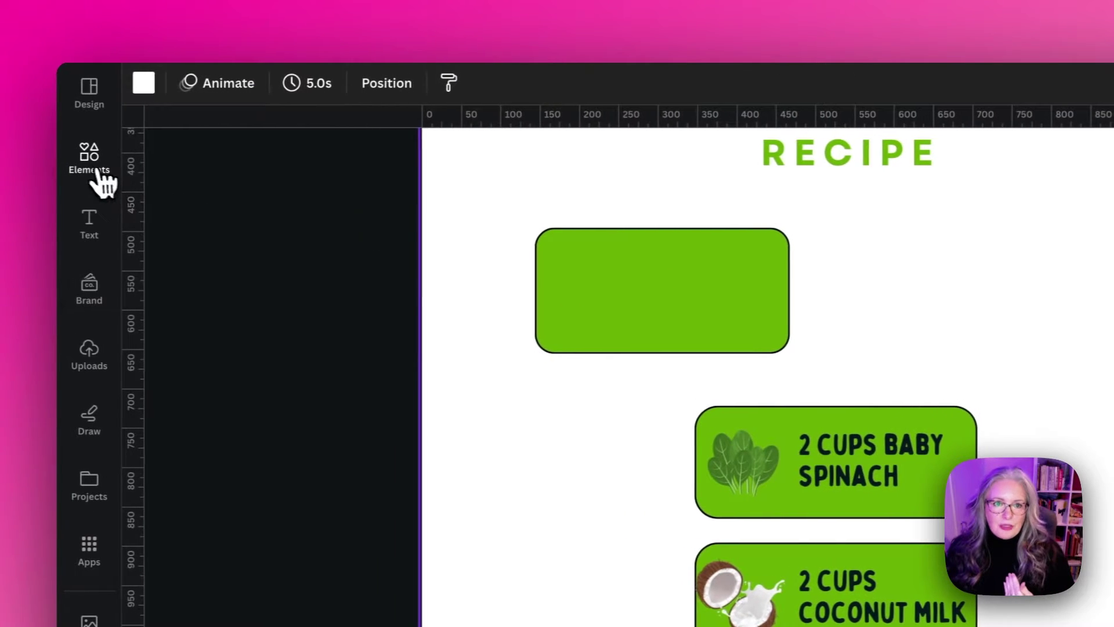
- Search the elements for "green apple" and add the watercolour graphic of a whole apple with cut slices
{"action": "left_click", "coordinate": [98, 169]}
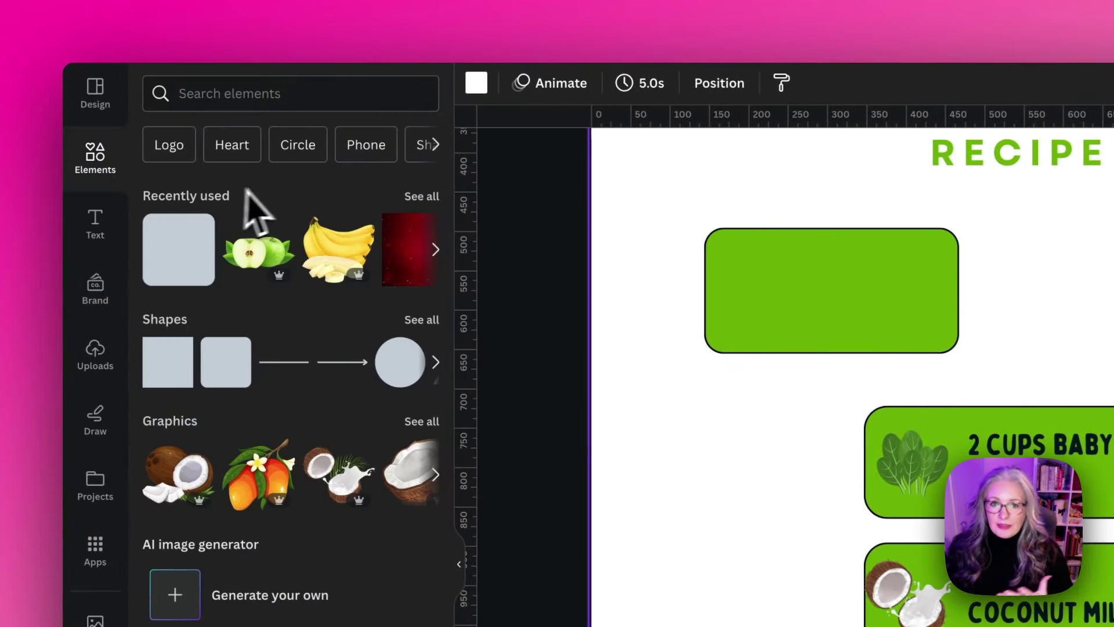
{"action": "left_click", "coordinate": [247, 107]}
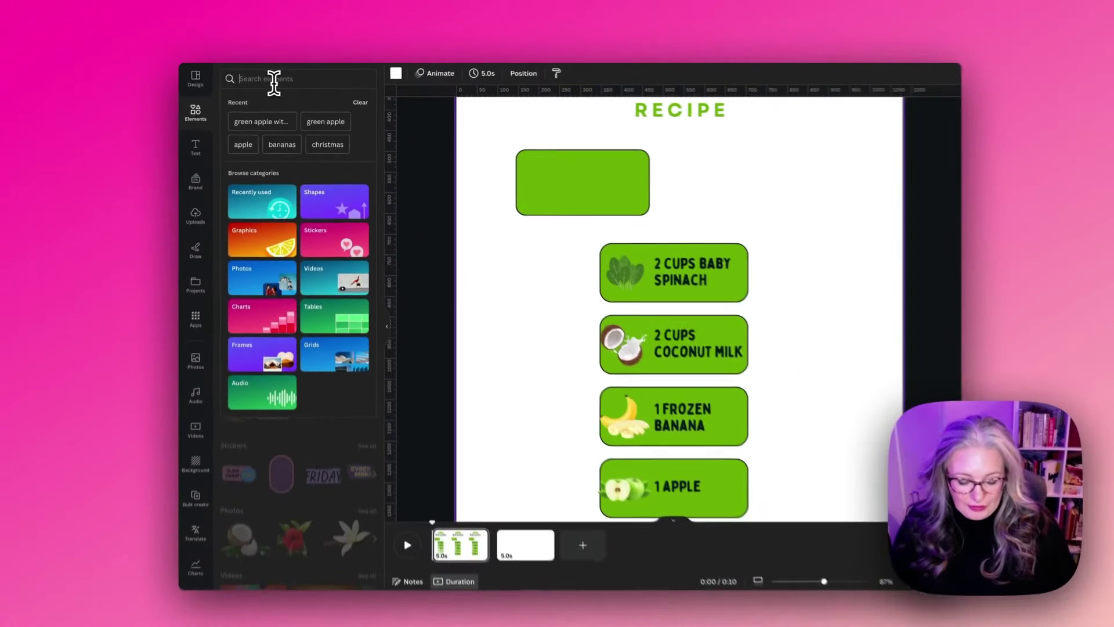
{"action": "type", "text": "green appl"}
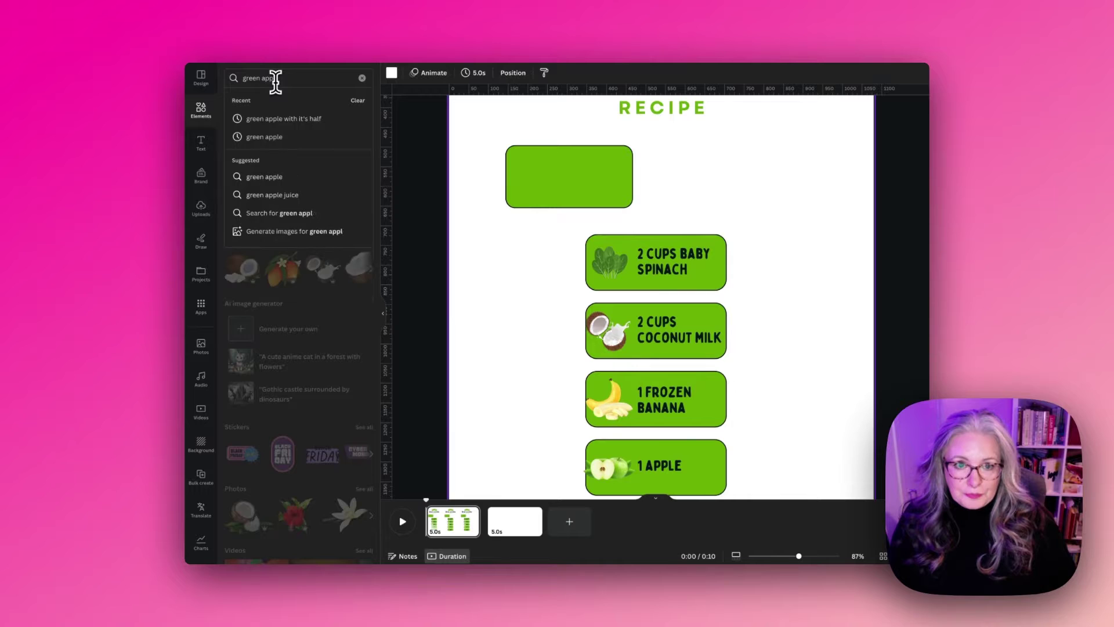
{"action": "key", "text": "Return"}
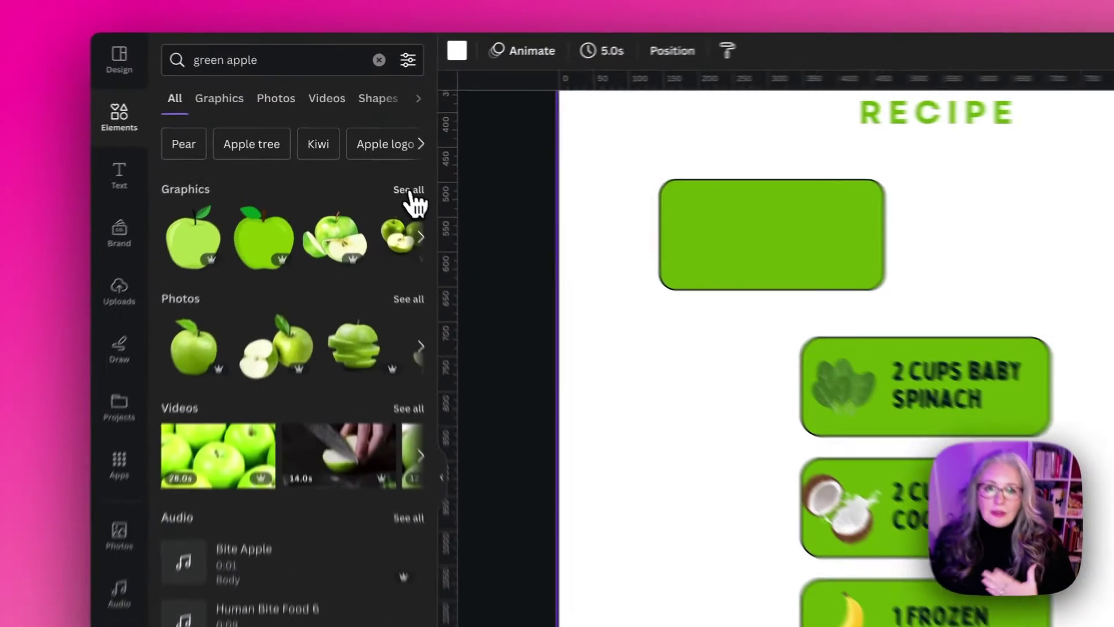
{"action": "left_click", "coordinate": [364, 152]}
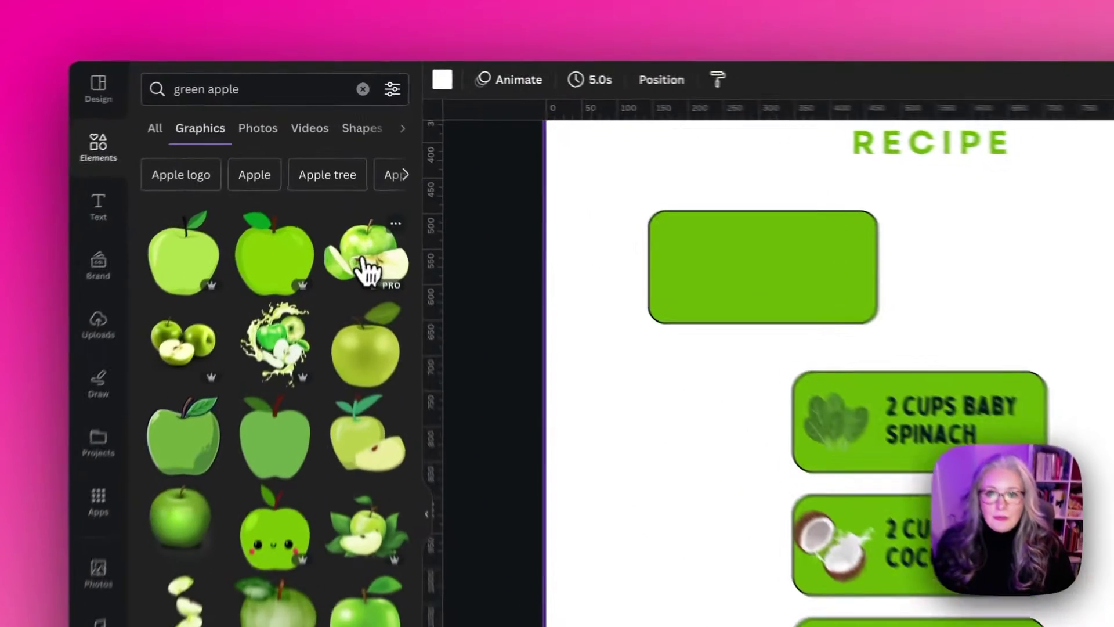
{"action": "left_click", "coordinate": [350, 169]}
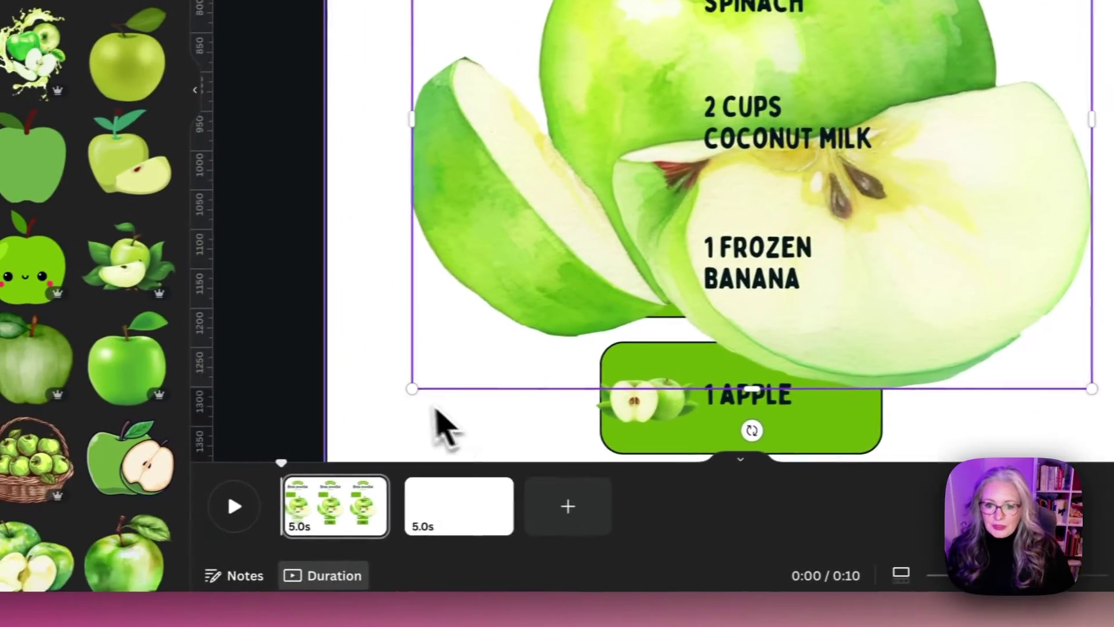
- Scale the apple graphic down and place it inside the left end of the new green rectangle
{"action": "left_click_drag", "start_coordinate": [411, 388], "coordinate": [767, 232]}
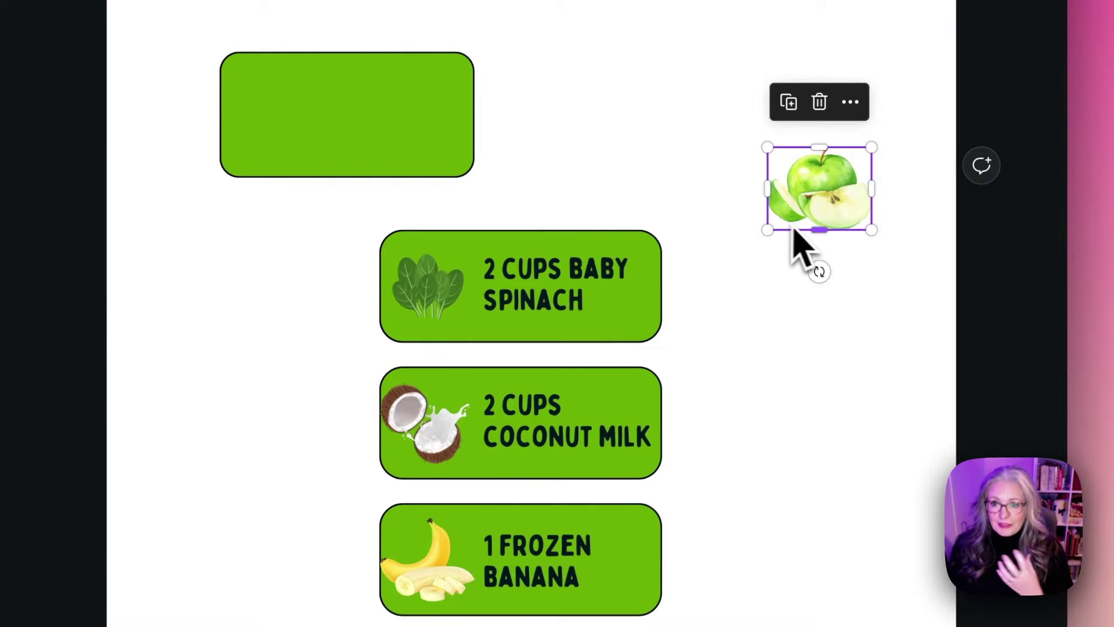
{"action": "left_click_drag", "start_coordinate": [833, 195], "coordinate": [310, 139]}
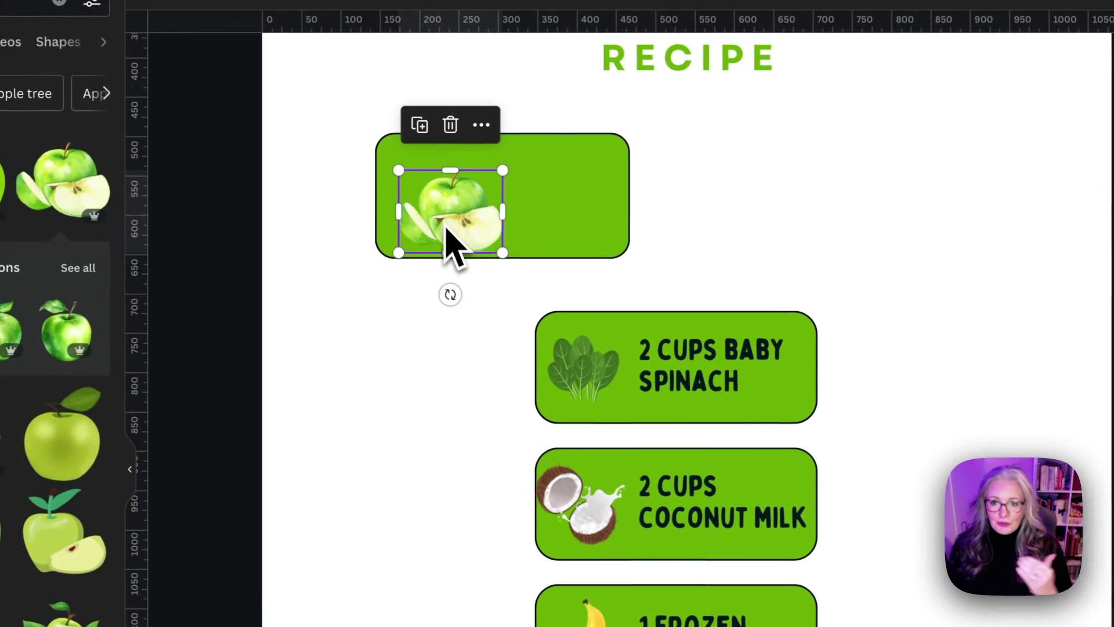
{"action": "left_click_drag", "start_coordinate": [487, 247], "coordinate": [450, 212]}
{"action": "left_click", "coordinate": [696, 255]}
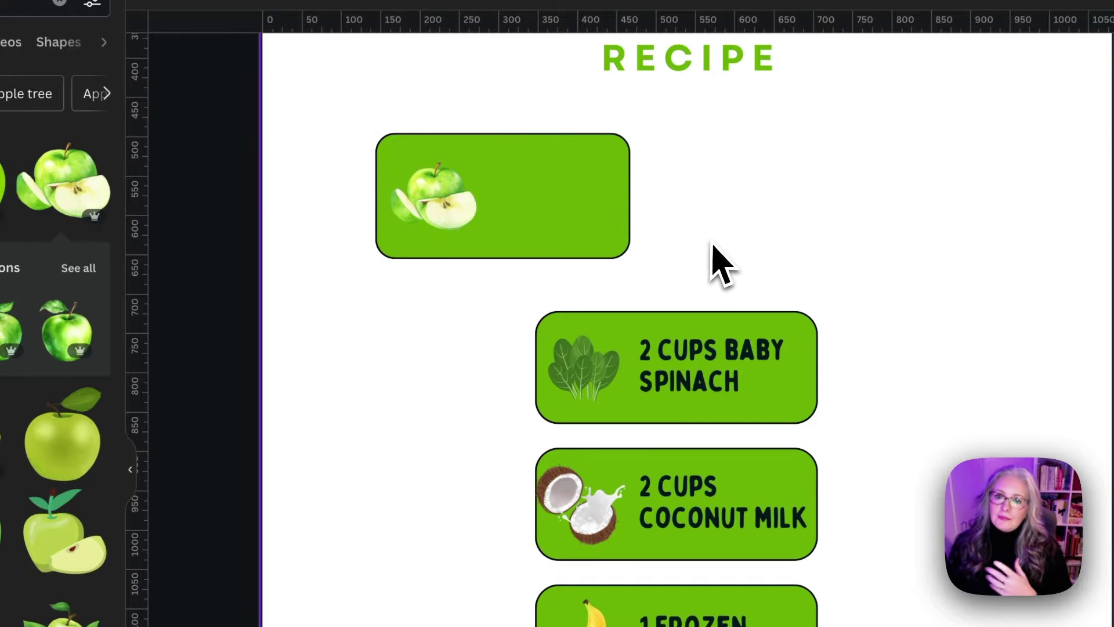
- Duplicate the "1 APPLE" text and place the copy beside the apple graphic in the new green rectangle
{"action": "left_click", "coordinate": [709, 357]}
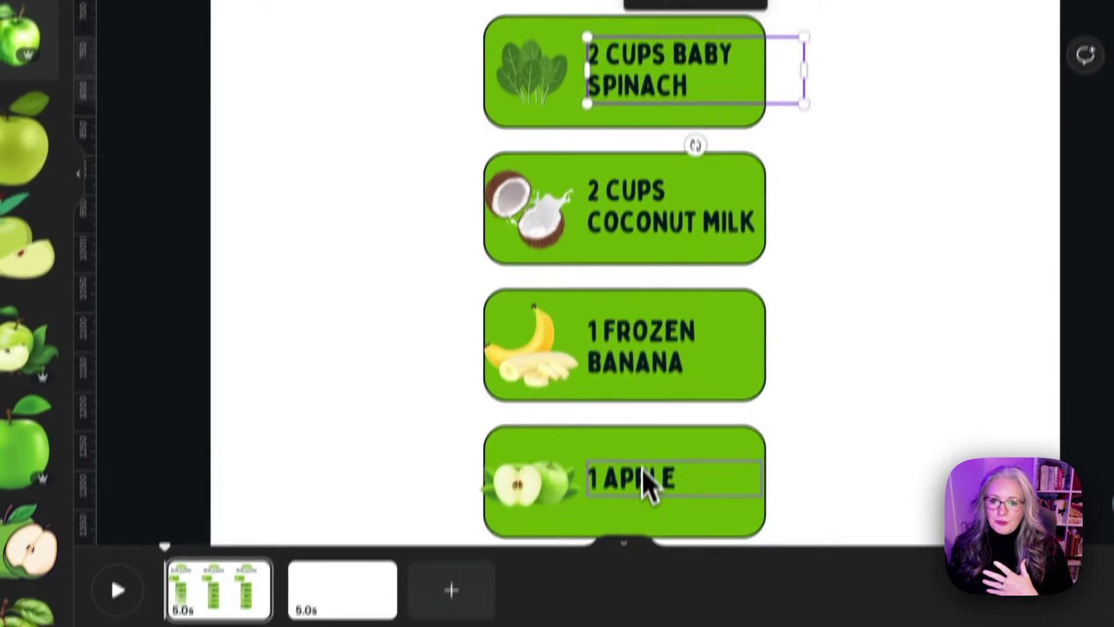
{"action": "left_click", "coordinate": [694, 626]}
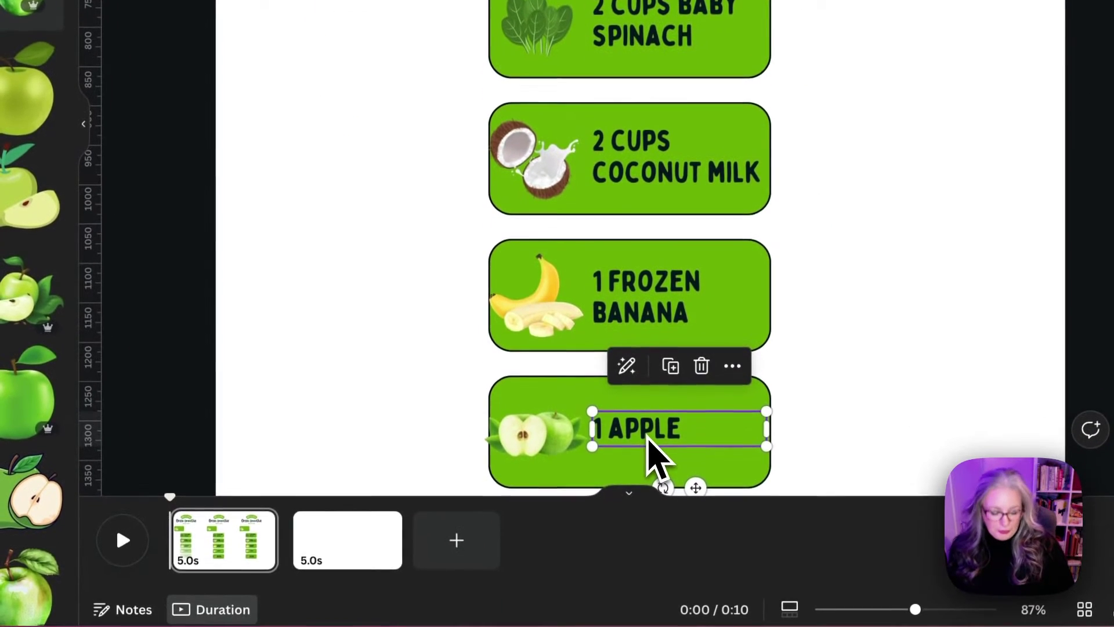
{"action": "mouse_move", "coordinate": [652, 455]}
{"action": "left_mouse_down"}
{"action": "mouse_move", "coordinate": [642, 440]}
{"action": "mouse_move", "coordinate": [664, 447]}
{"action": "left_mouse_up"}
{"action": "left_click_drag", "start_coordinate": [524, 87], "coordinate": [505, 70]}
{"action": "left_click", "coordinate": [717, 101]}
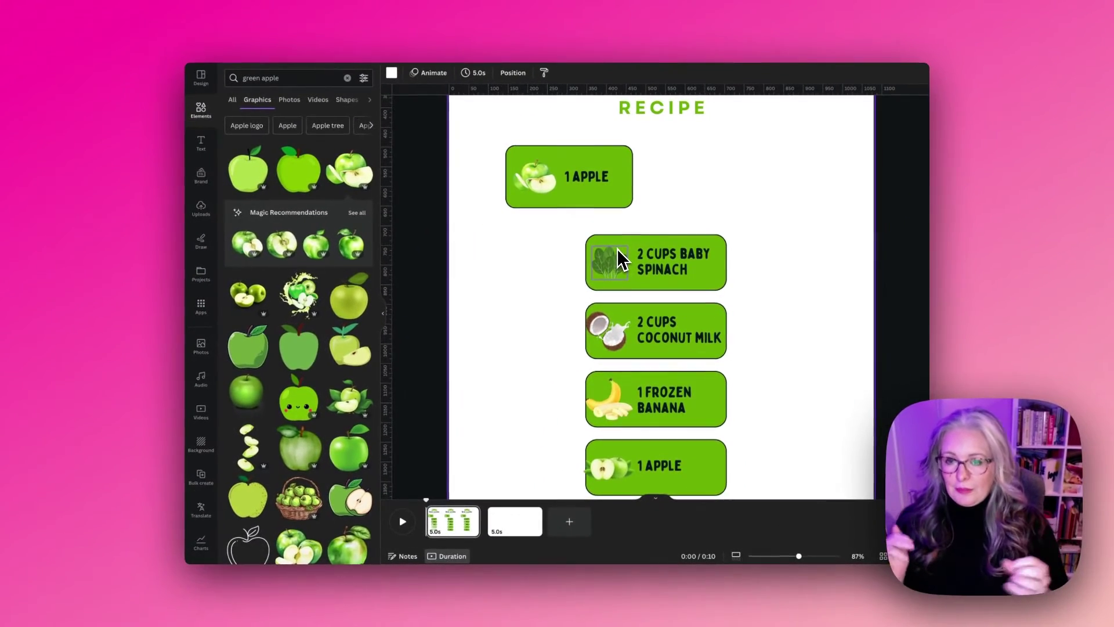
- Delete the new apple label's rectangle, graphic and "1 APPLE" text together
{"action": "left_click", "coordinate": [600, 194]}
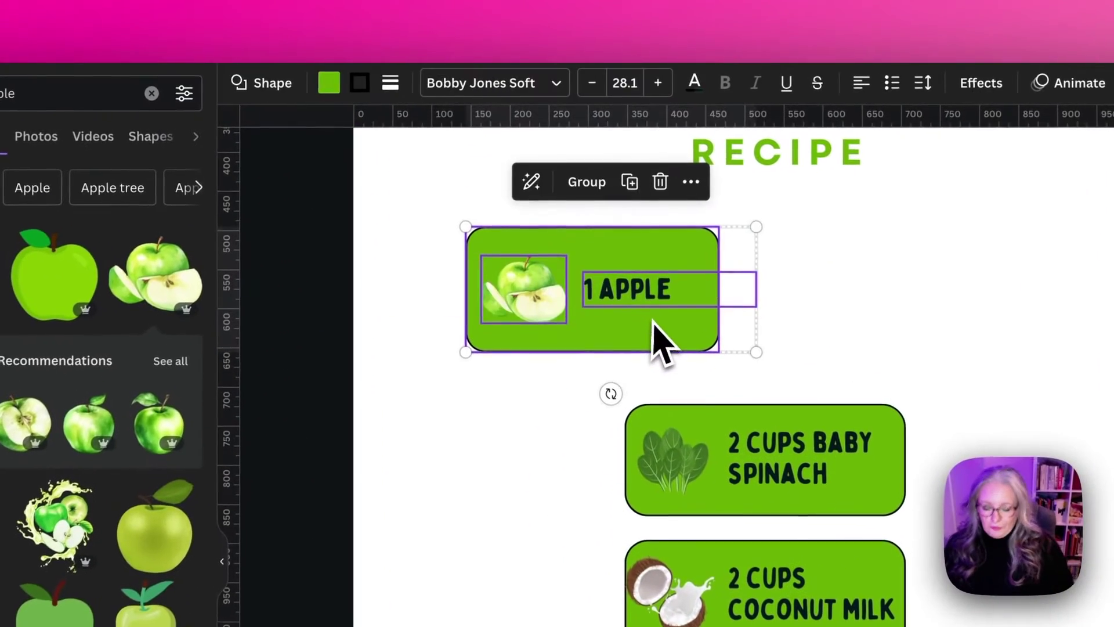
{"action": "key", "text": "Delete"}
- Try bright pink, rose and magenta for the background effect of the curved DELICIOUS text and return it to the document green
{"action": "scroll", "coordinate": [654, 331], "scroll_direction": "up", "scroll_amount": 5}
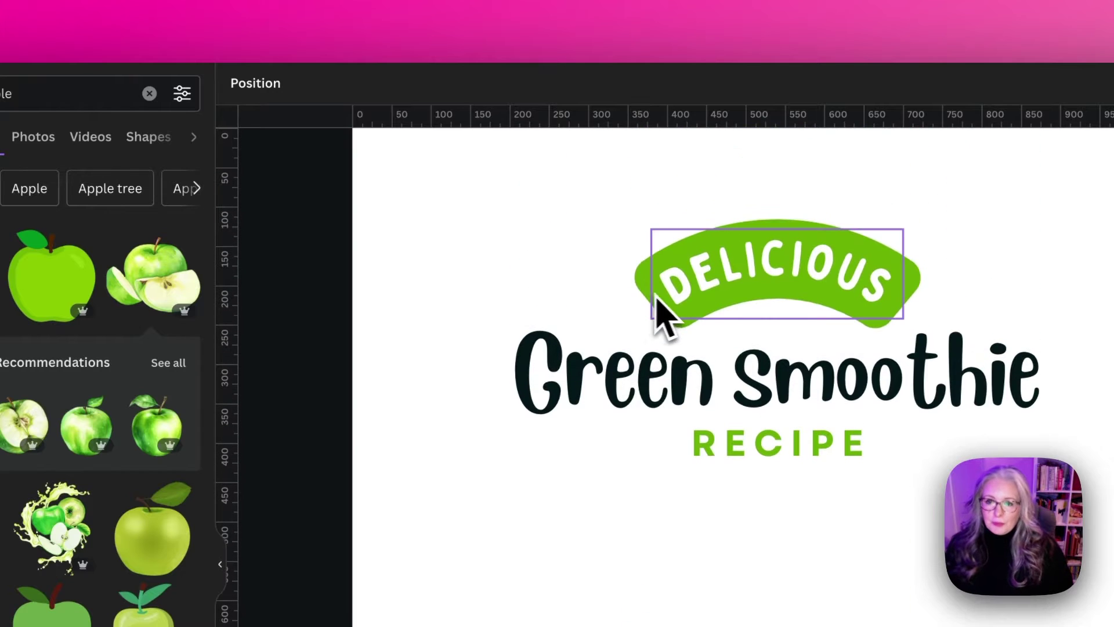
{"action": "left_click", "coordinate": [714, 290]}
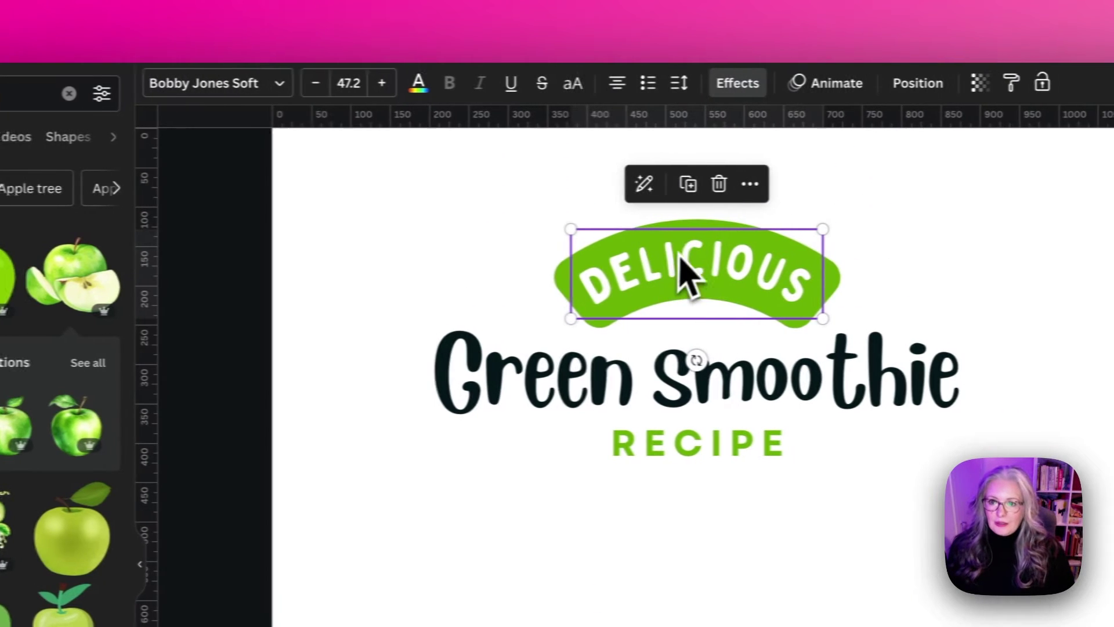
{"action": "left_click", "coordinate": [715, 96]}
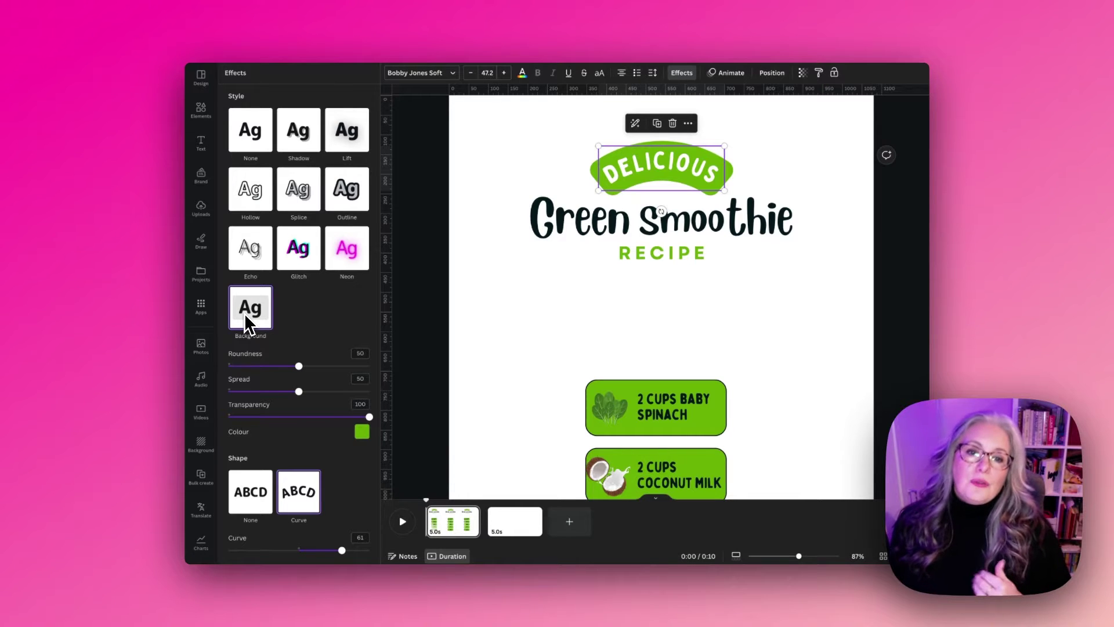
{"action": "left_click", "coordinate": [361, 432]}
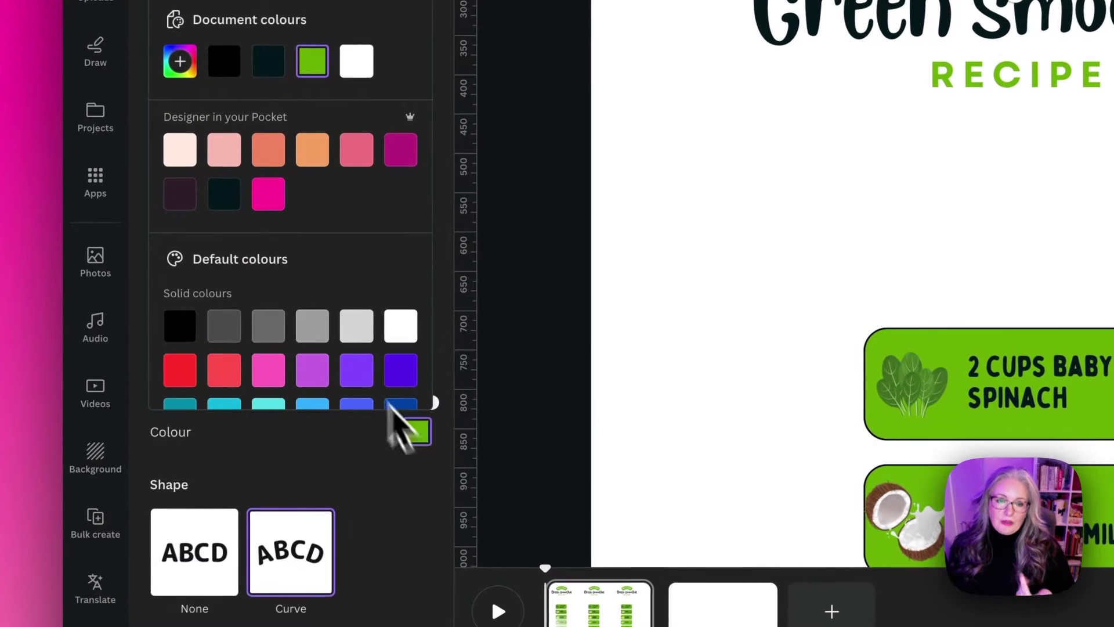
{"action": "left_click", "coordinate": [268, 198]}
{"action": "left_click", "coordinate": [356, 149]}
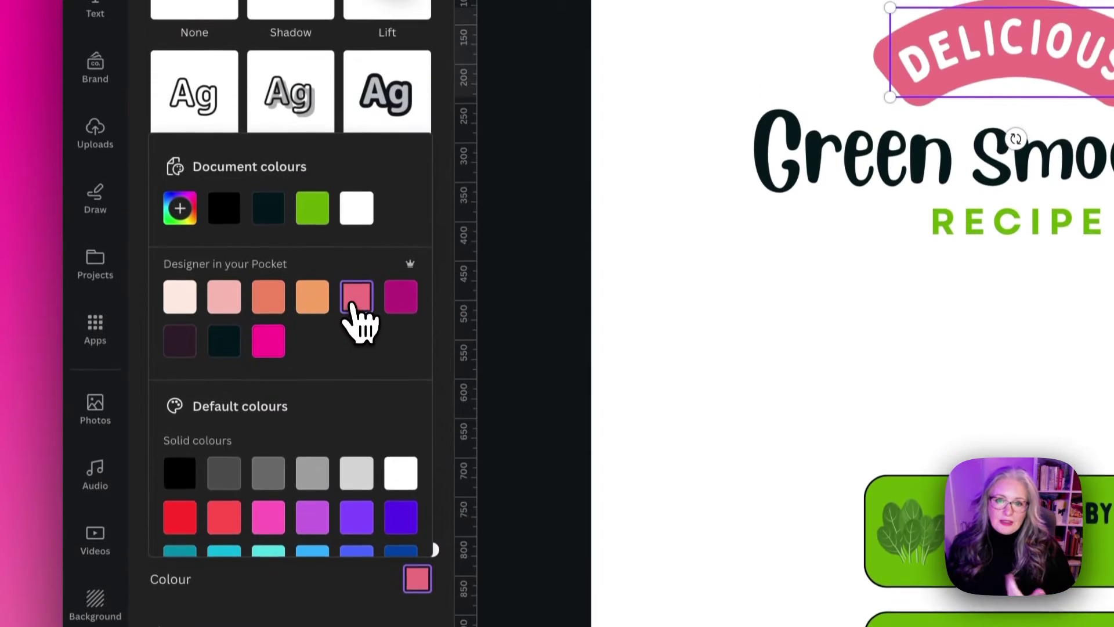
{"action": "left_click", "coordinate": [400, 301]}
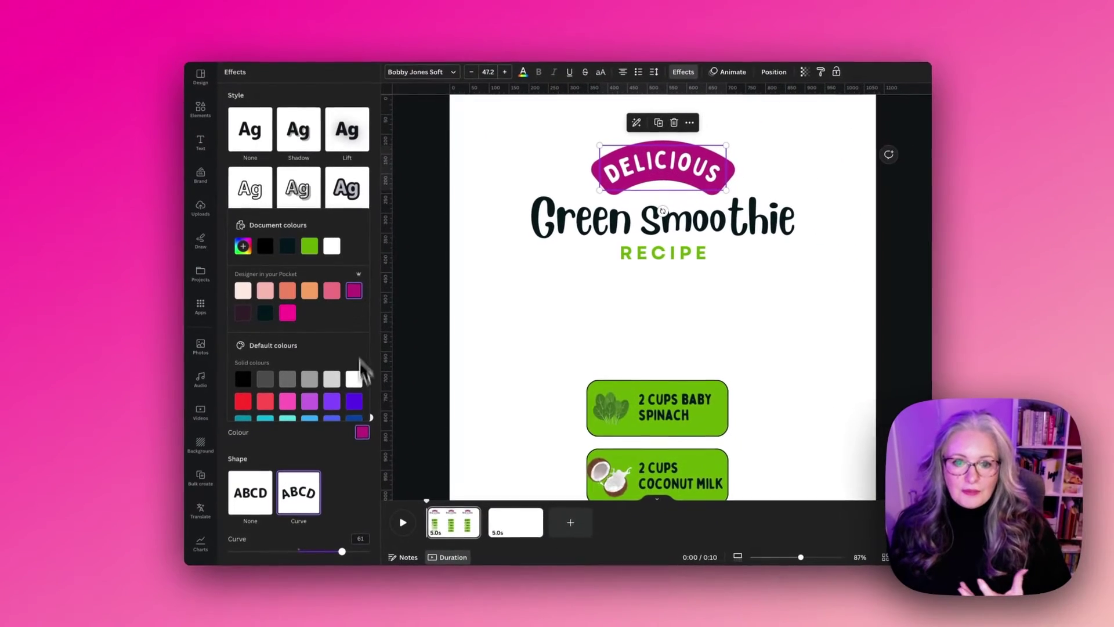
{"action": "left_click", "coordinate": [316, 255]}
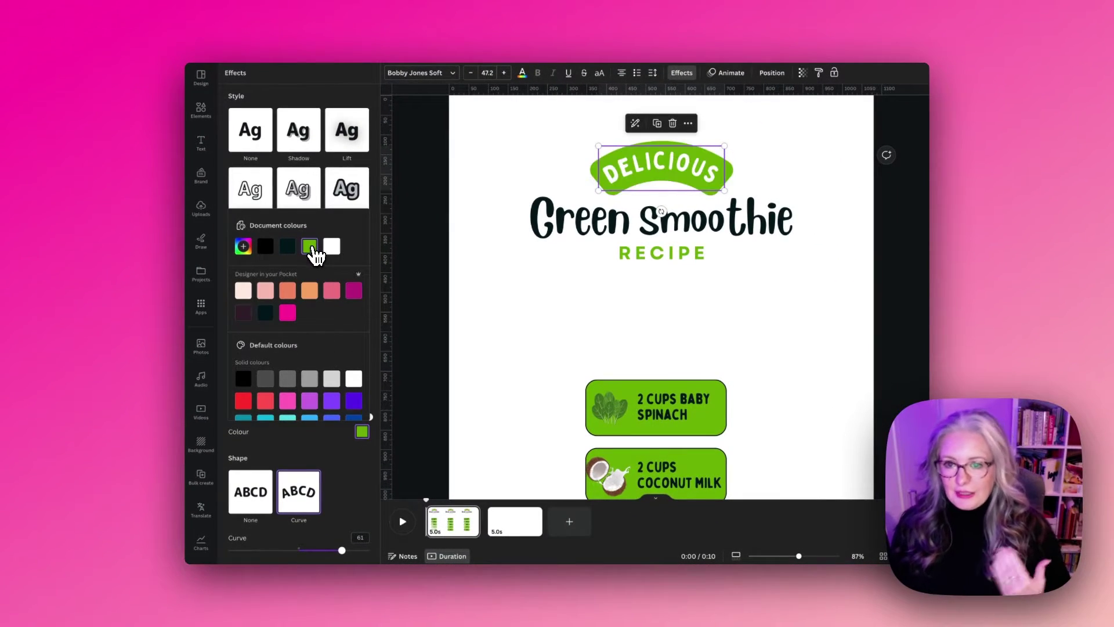
- Try the dark document colour on the DELICIOUS lettering and set it to the coral brand colour
{"action": "left_click", "coordinate": [523, 75]}
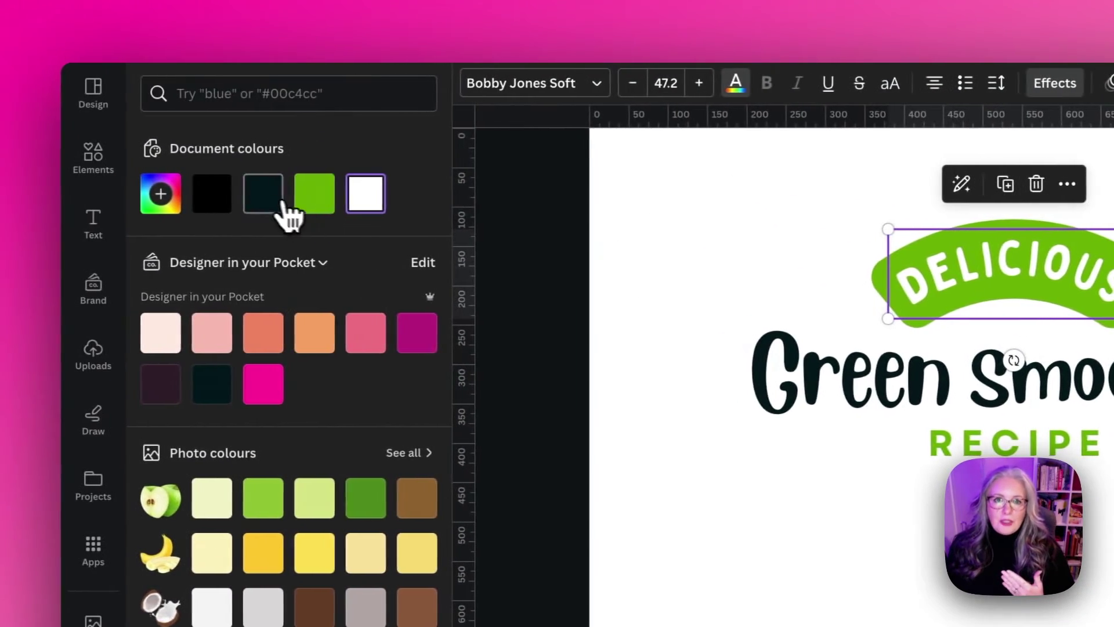
{"action": "left_click", "coordinate": [281, 203]}
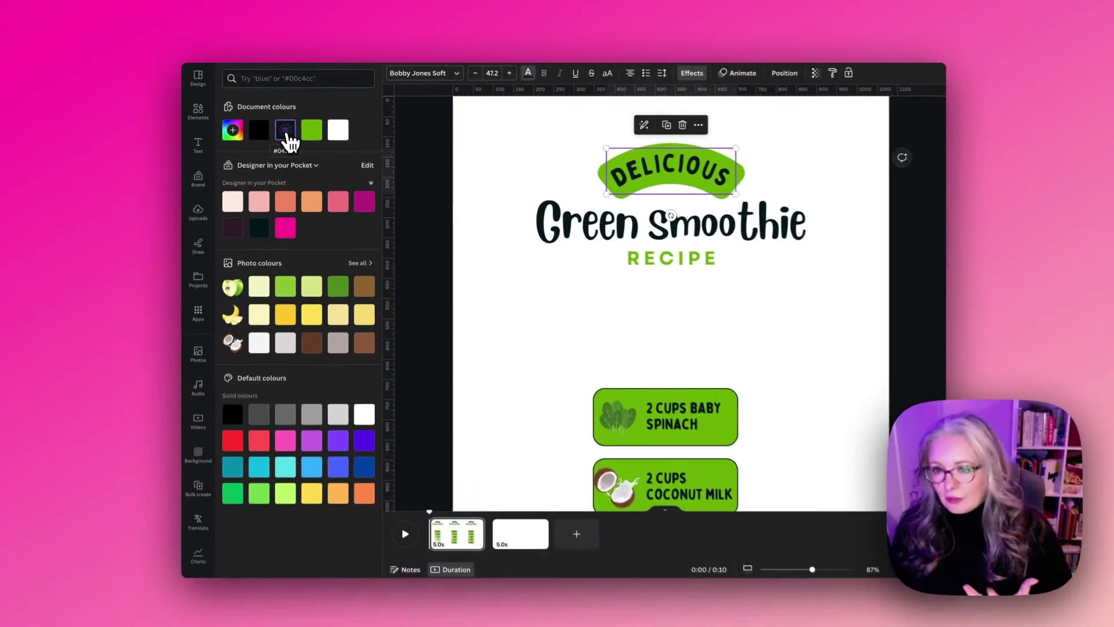
{"action": "left_click", "coordinate": [288, 201]}
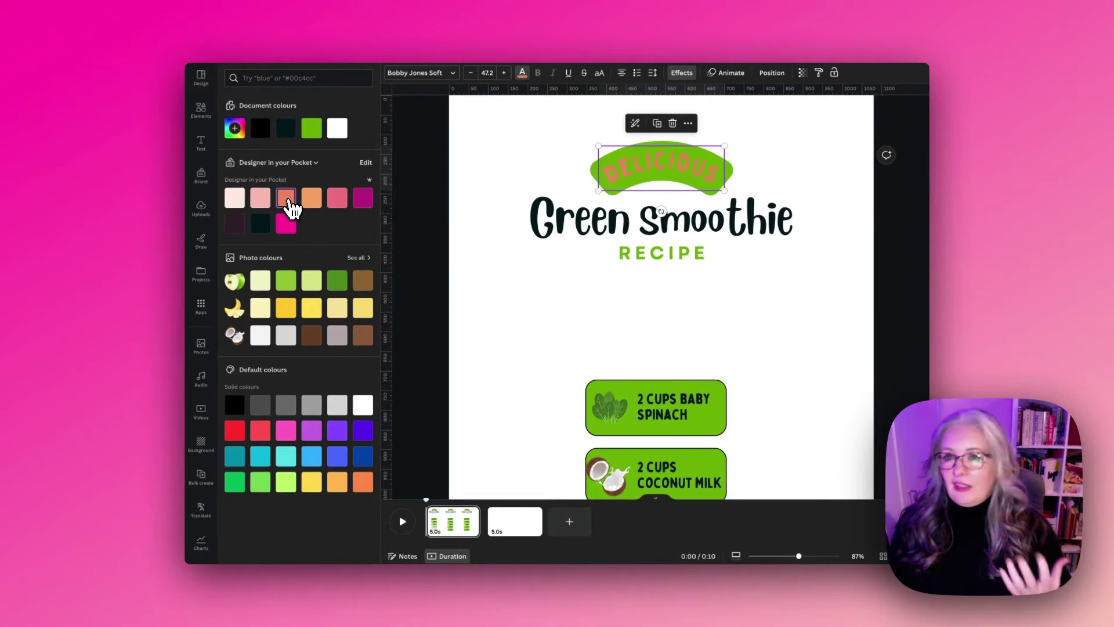
- Set the curved DELICIOUS lettering to the white document colour and deselect the text
{"action": "left_click", "coordinate": [336, 135]}
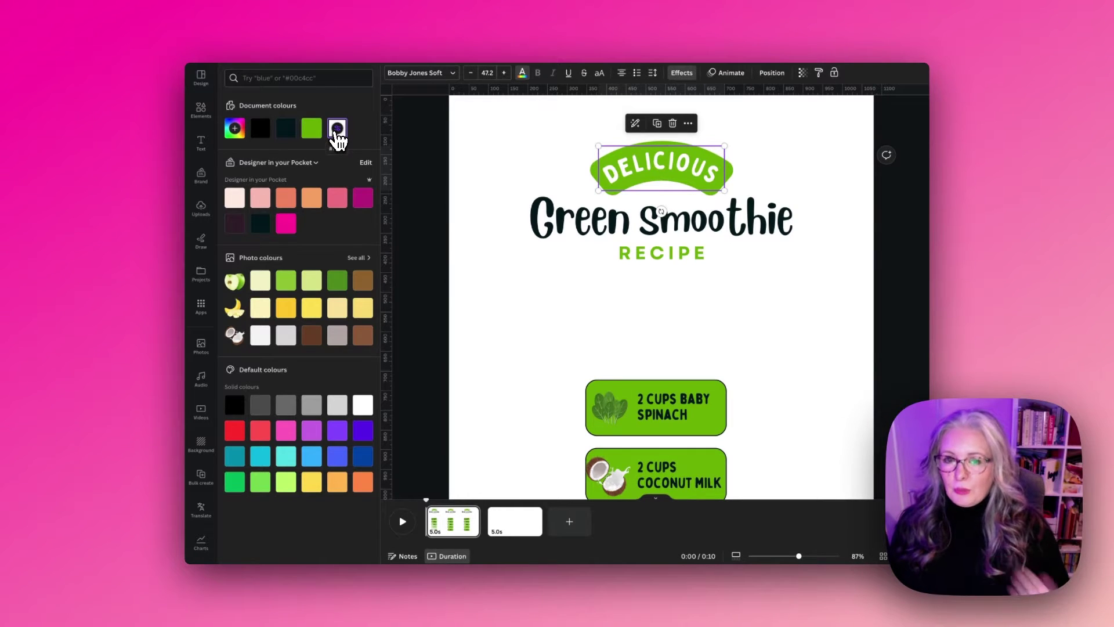
{"action": "left_click", "coordinate": [473, 168]}
{"action": "left_click", "coordinate": [382, 313]}
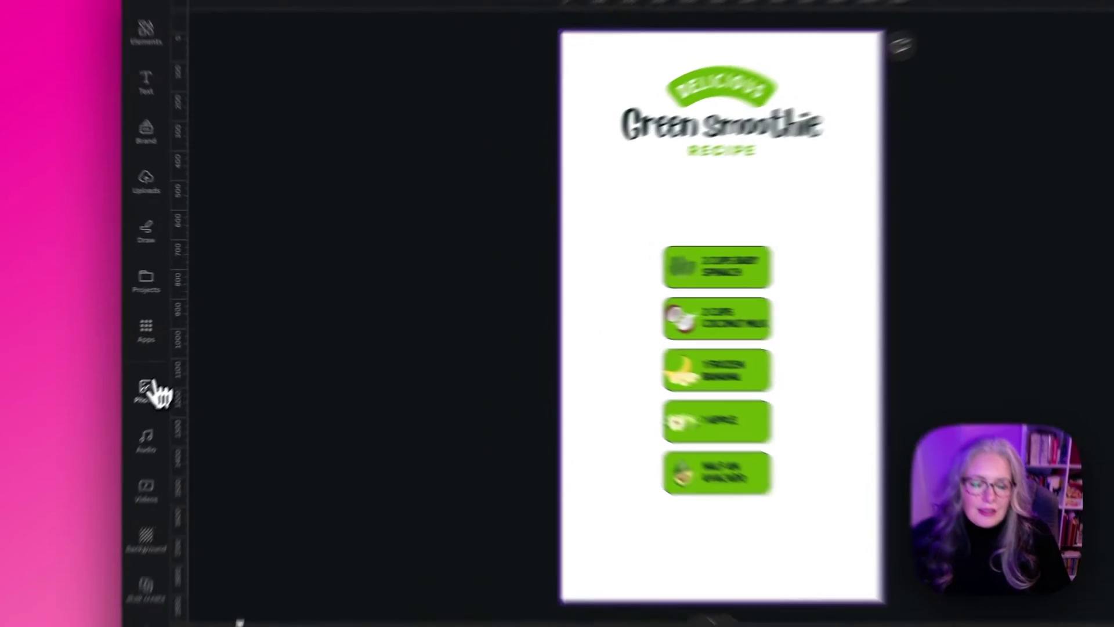
- Search the photo library for "green smoothie" and add the photo of a green smoothie bottle with scattered microgreens to the page
{"action": "left_click", "coordinate": [200, 346]}
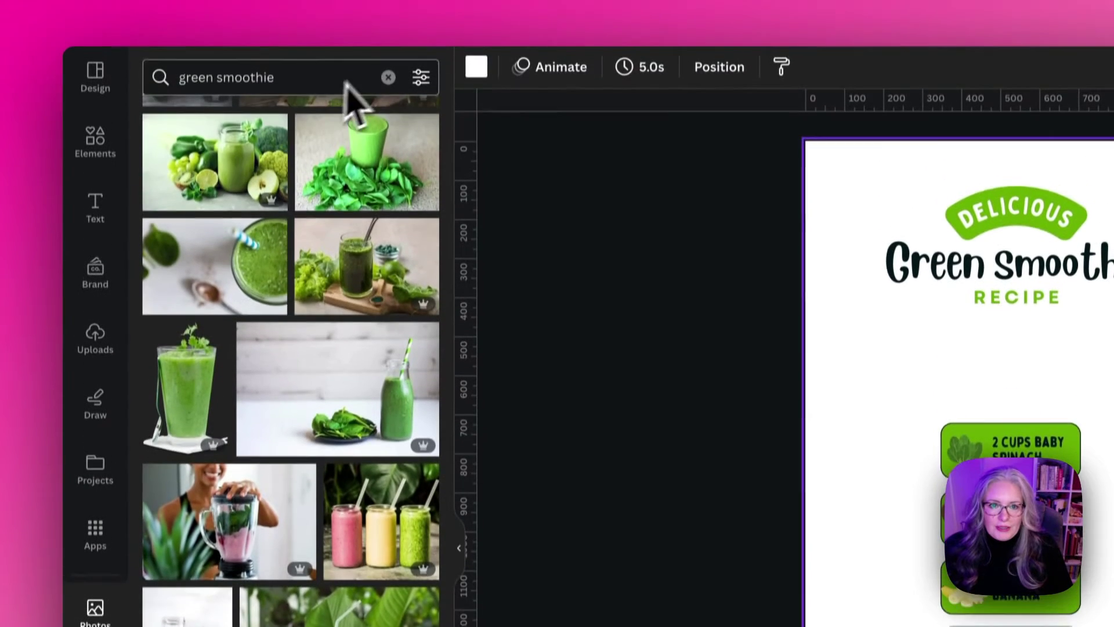
{"action": "left_click", "coordinate": [388, 78]}
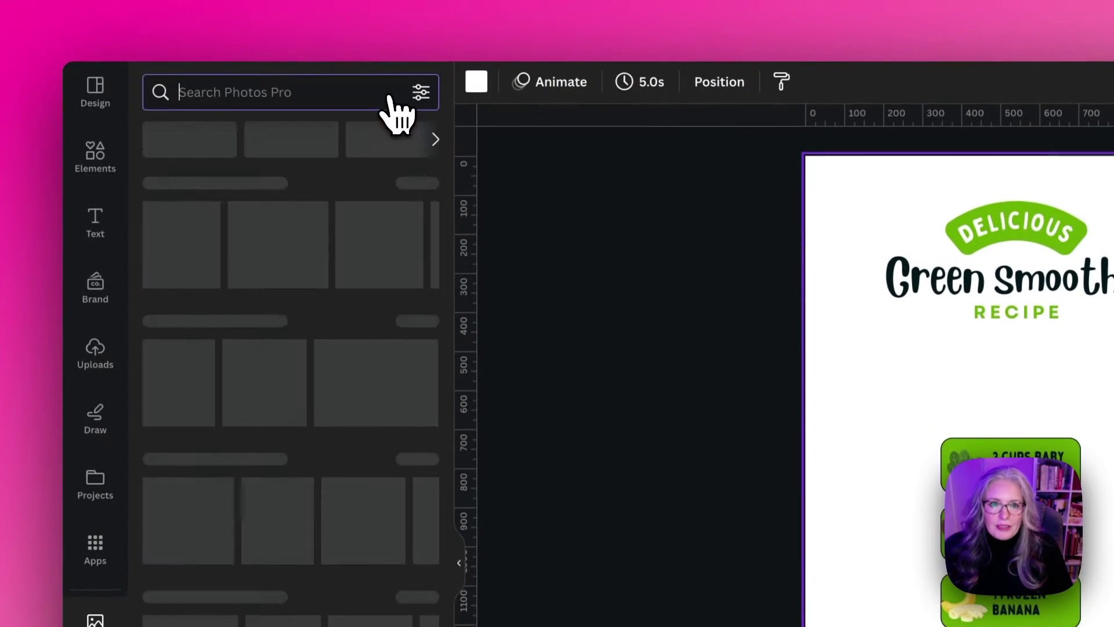
{"action": "type", "text": "green smoothie"}
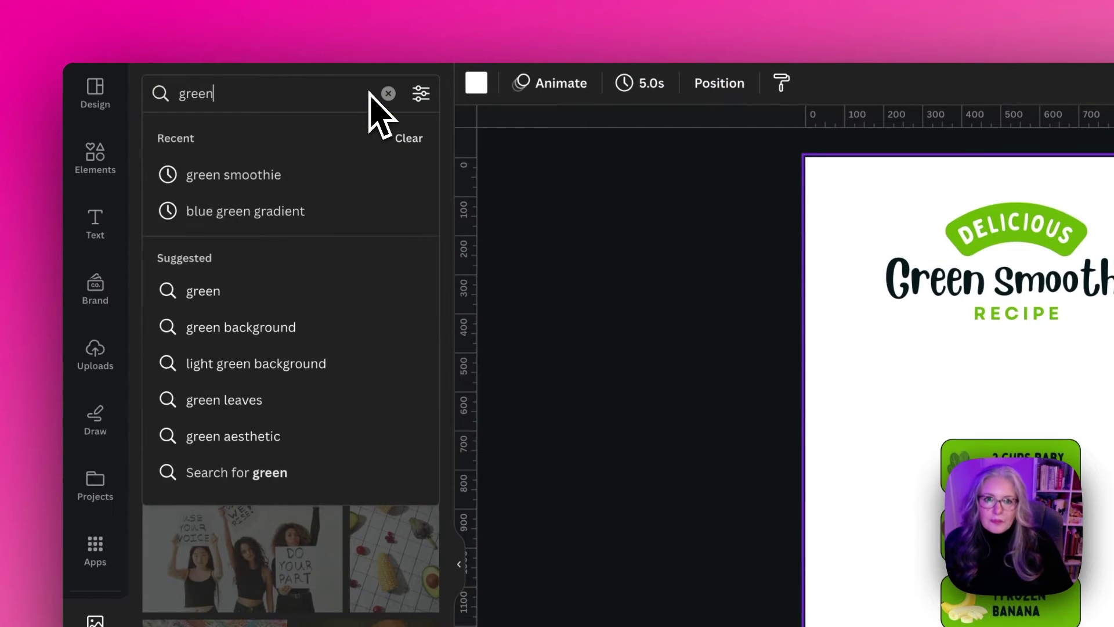
{"action": "key", "text": "Return"}
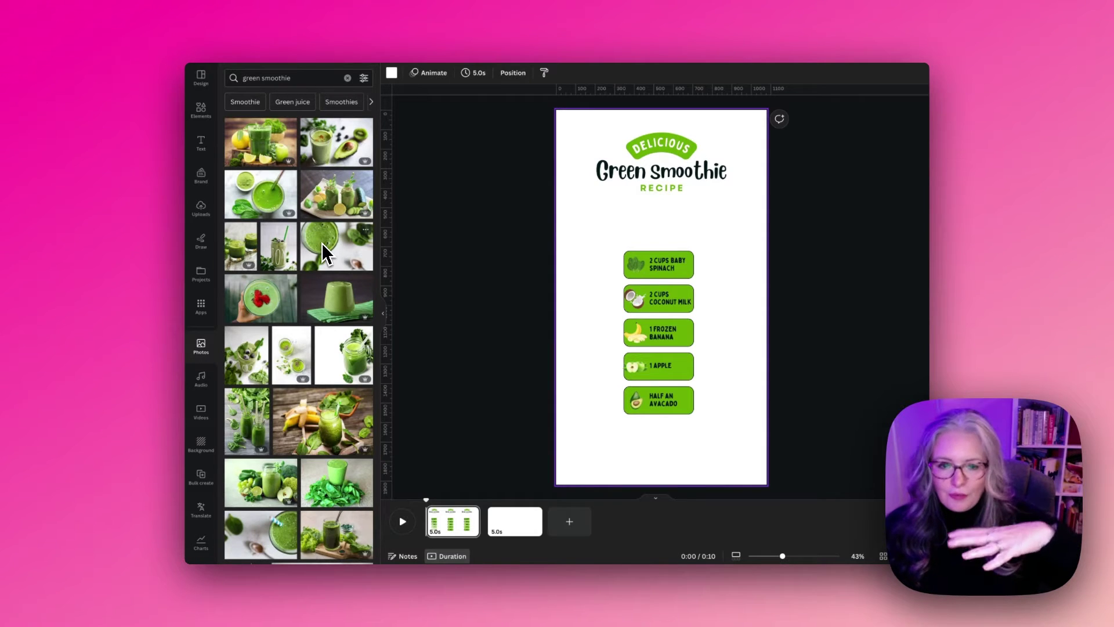
{"action": "scroll", "coordinate": [294, 287], "scroll_direction": "down", "scroll_amount": 5}
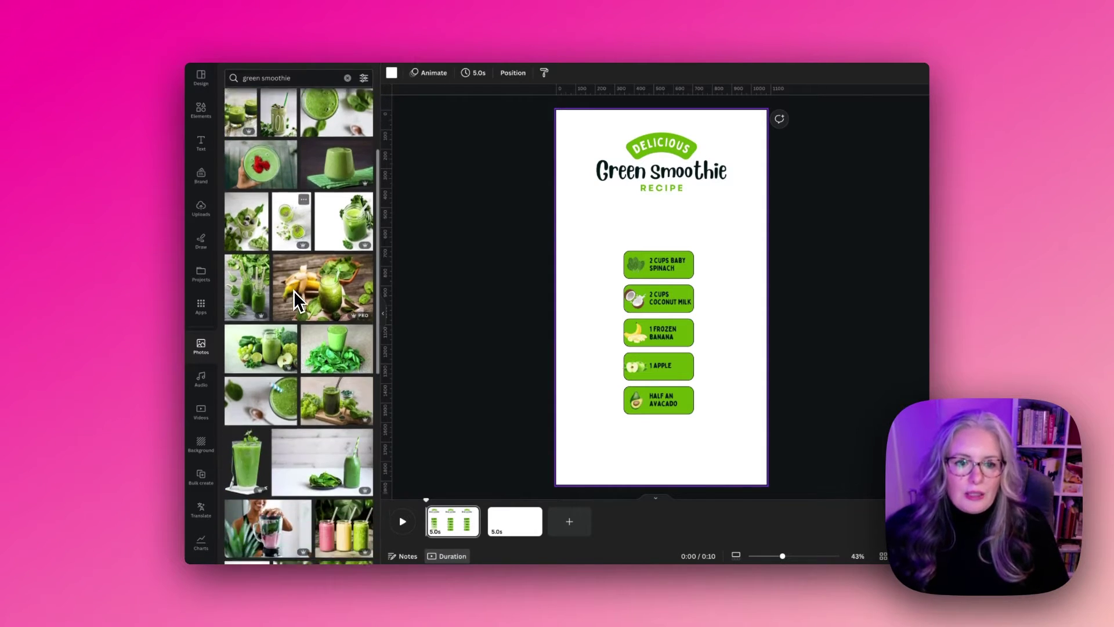
{"action": "scroll", "coordinate": [293, 290], "scroll_direction": "down", "scroll_amount": 3}
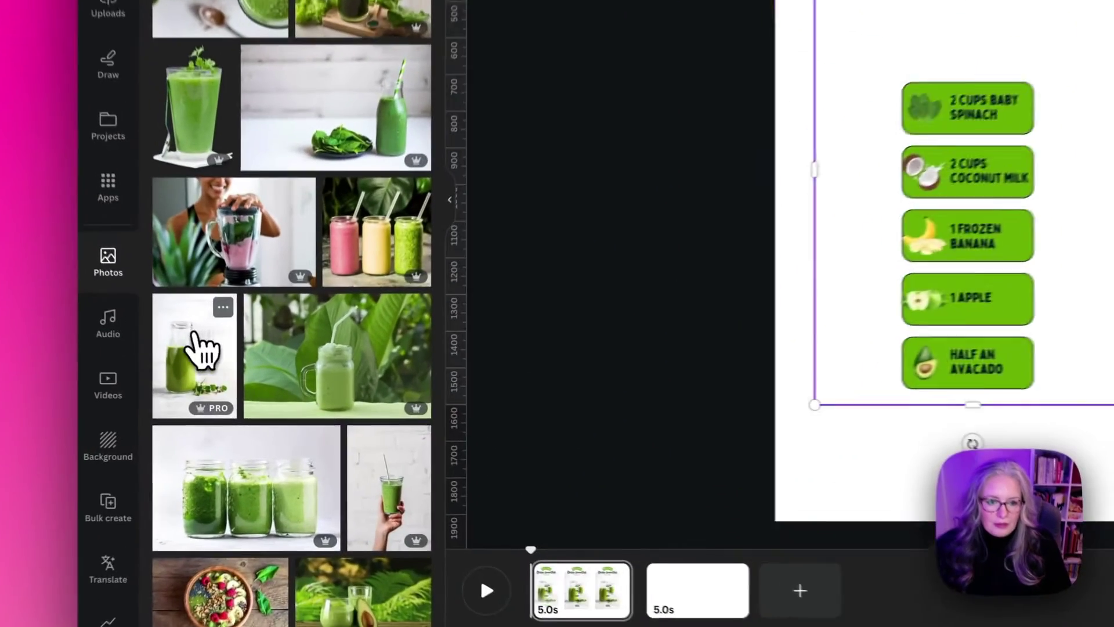
{"action": "left_click", "coordinate": [198, 348]}
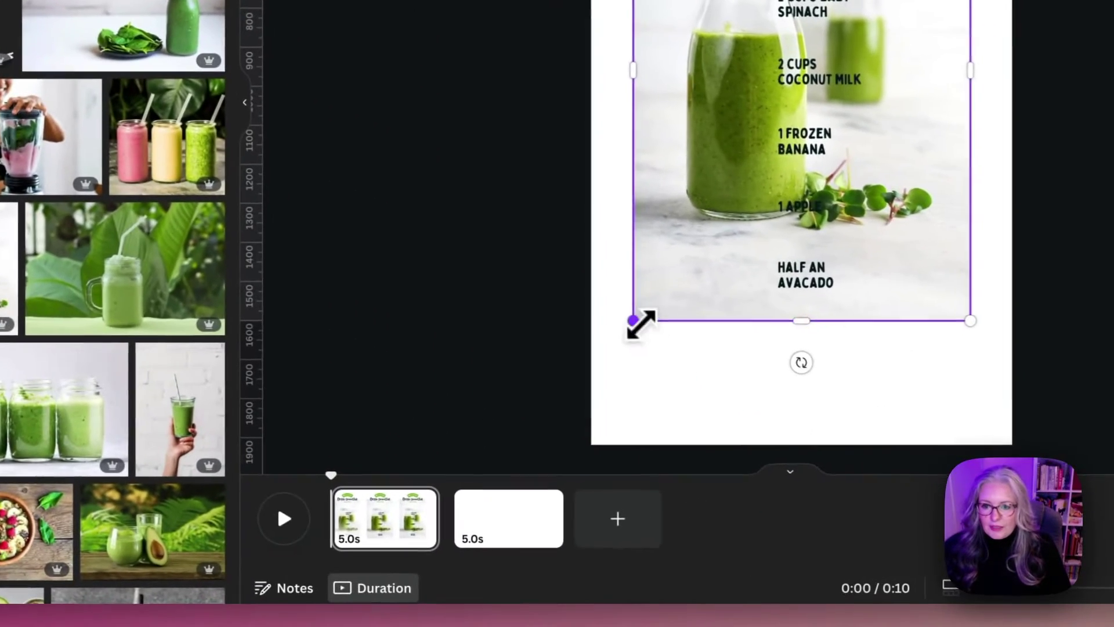
- Enlarge the smoothie bottle photo and reposition it so that it fills the whole page
{"action": "left_click_drag", "start_coordinate": [642, 324], "coordinate": [467, 441]}
{"action": "left_click_drag", "start_coordinate": [746, 180], "coordinate": [836, 140]}
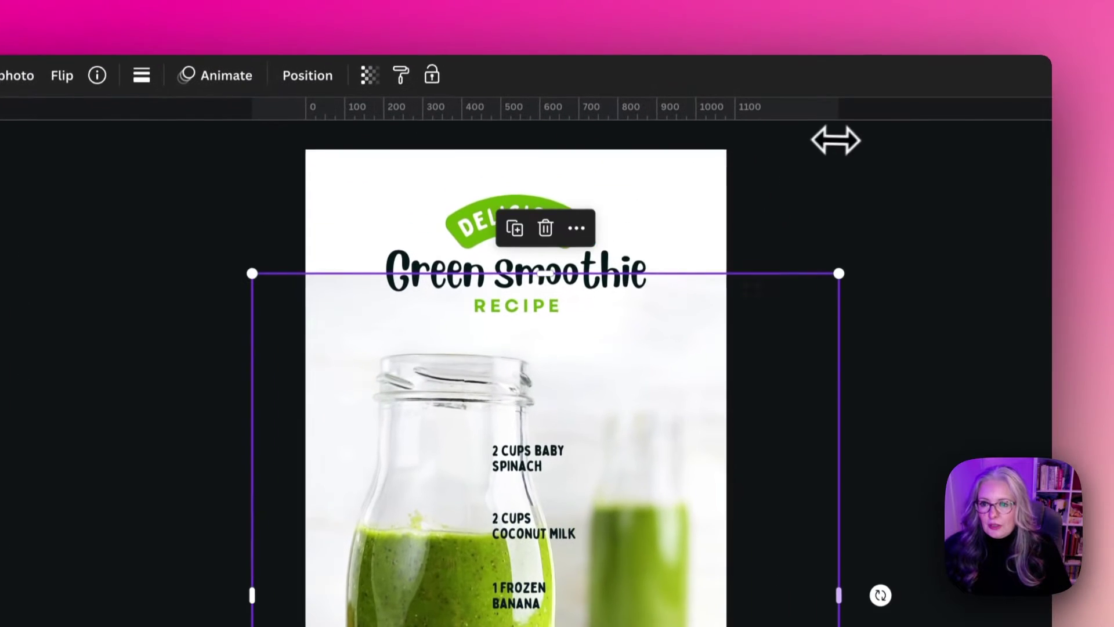
{"action": "left_click_drag", "start_coordinate": [561, 279], "coordinate": [530, 119]}
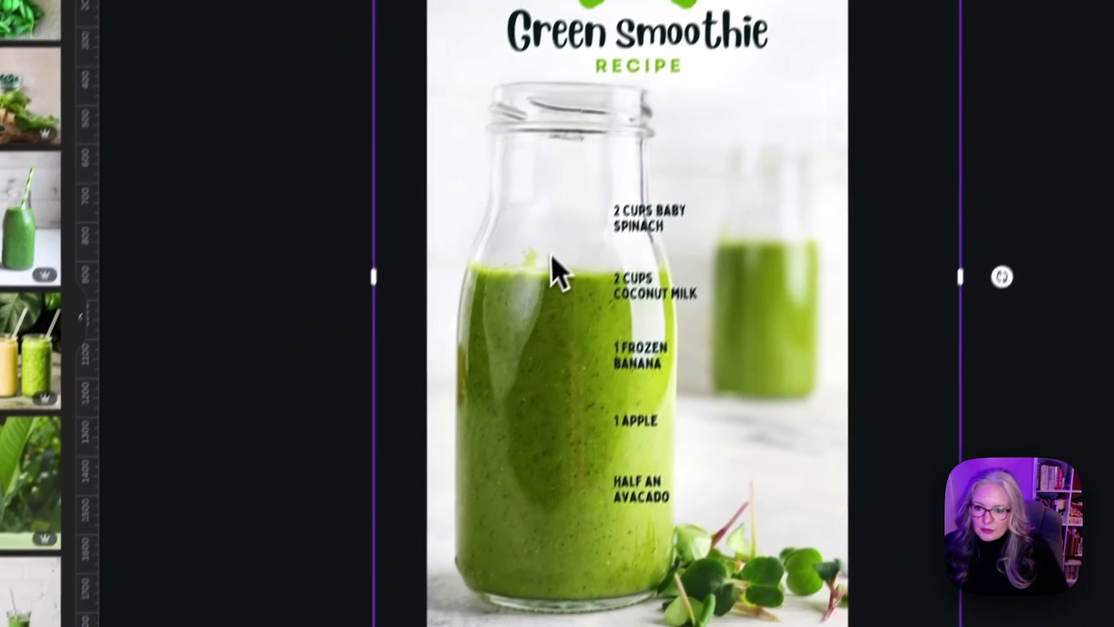
{"action": "mouse_move", "coordinate": [432, 511]}
{"action": "left_mouse_down"}
{"action": "mouse_move", "coordinate": [424, 496]}
{"action": "mouse_move", "coordinate": [444, 525]}
{"action": "left_mouse_up"}
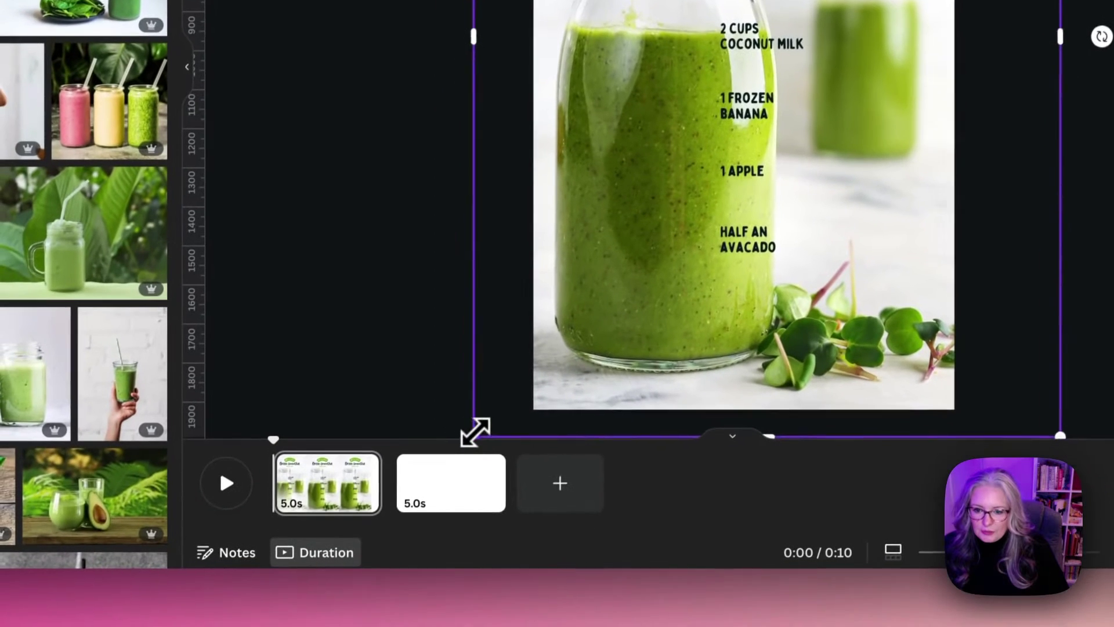
{"action": "left_click_drag", "start_coordinate": [383, 626], "coordinate": [394, 626]}
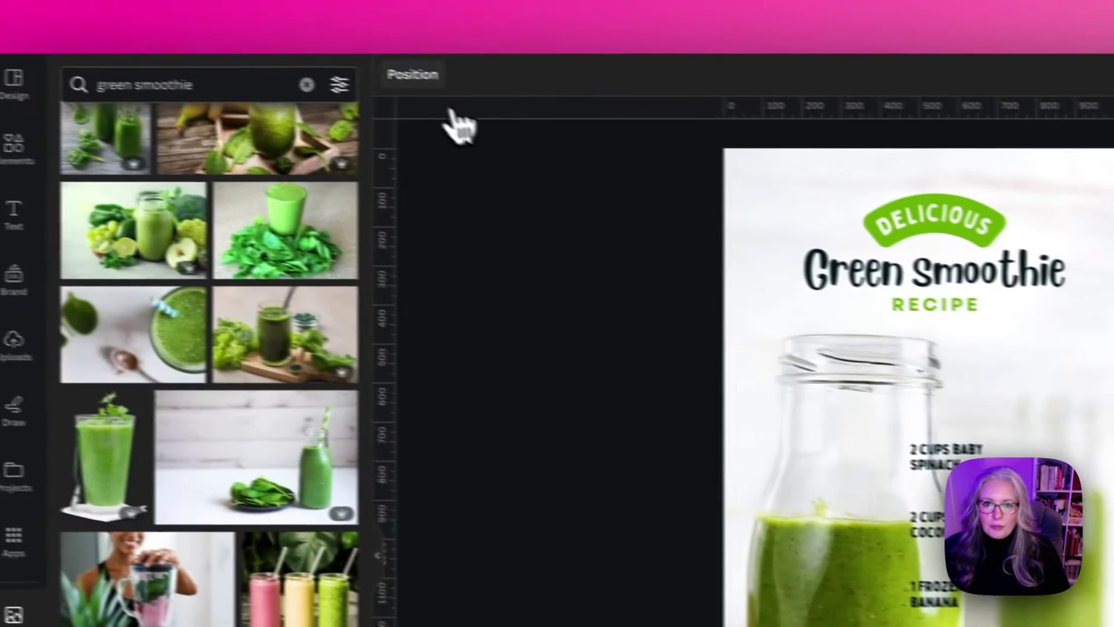
- Move the bottle photo's layer beneath the ingredient graphics and green rectangles, just above the page background
{"action": "left_click", "coordinate": [220, 36]}
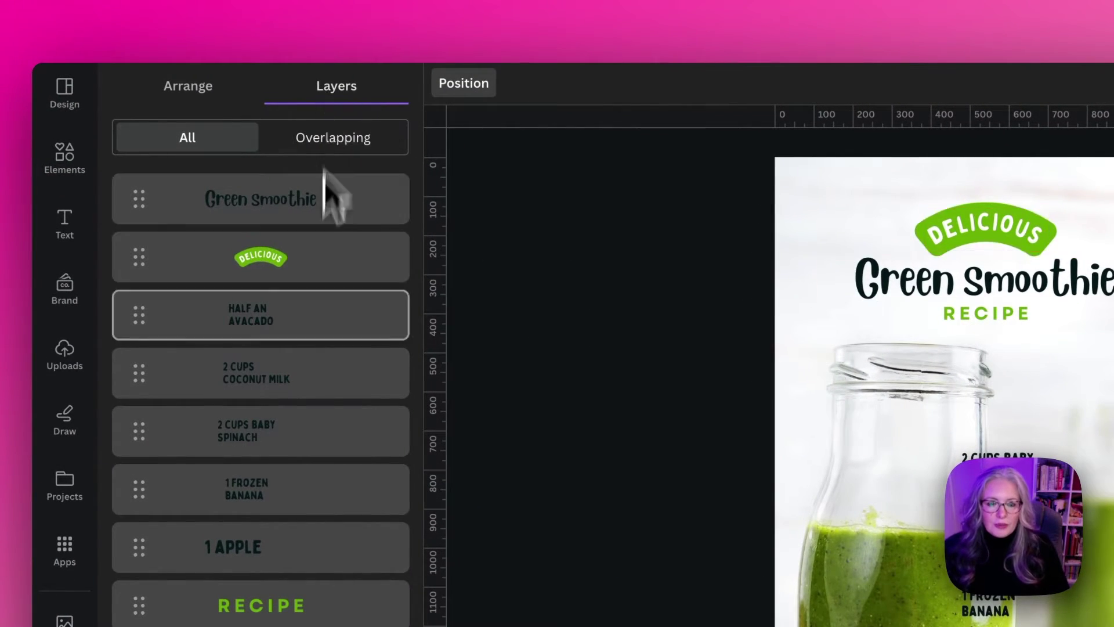
{"action": "scroll", "coordinate": [334, 168], "scroll_direction": "down", "scroll_amount": 15}
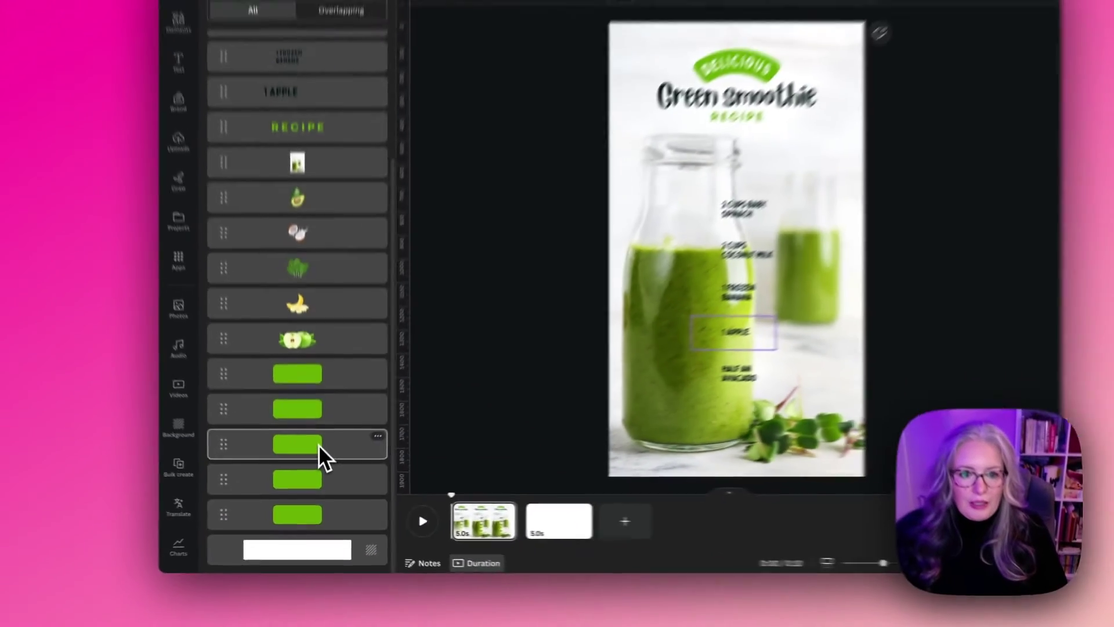
{"action": "scroll", "coordinate": [318, 447], "scroll_direction": "up", "scroll_amount": 15}
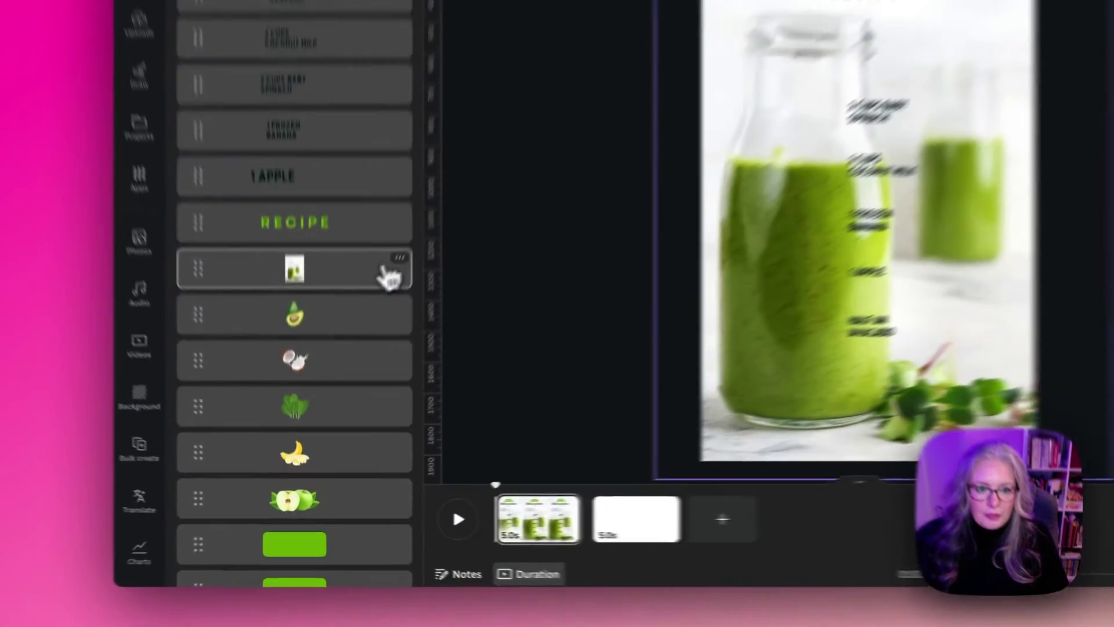
{"action": "left_click_drag", "start_coordinate": [358, 369], "coordinate": [392, 498]}
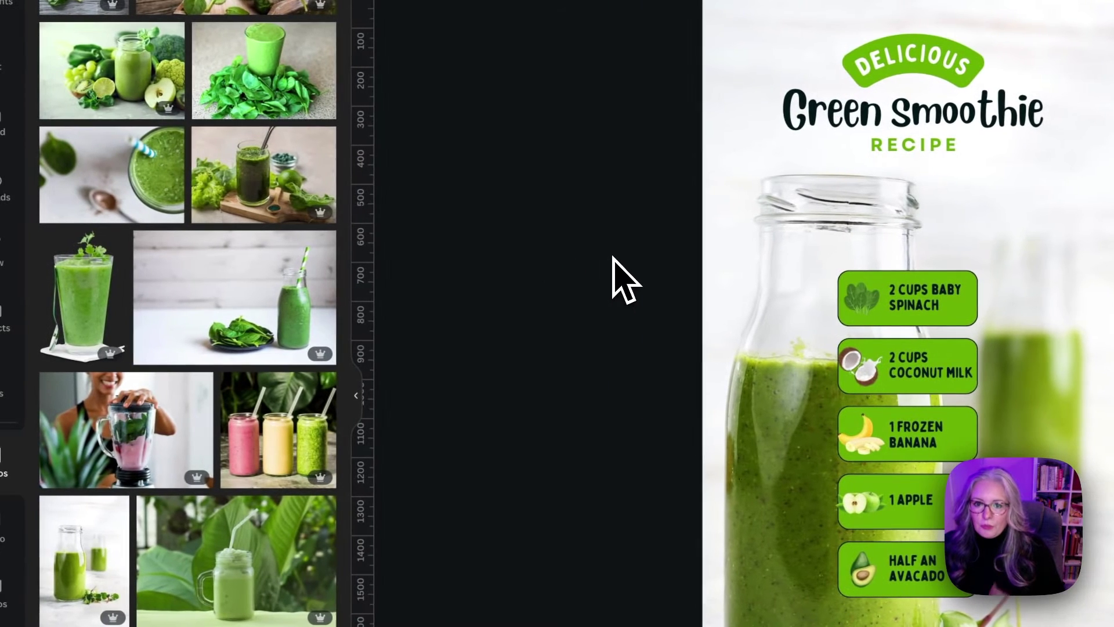
{"action": "left_click", "coordinate": [381, 406]}
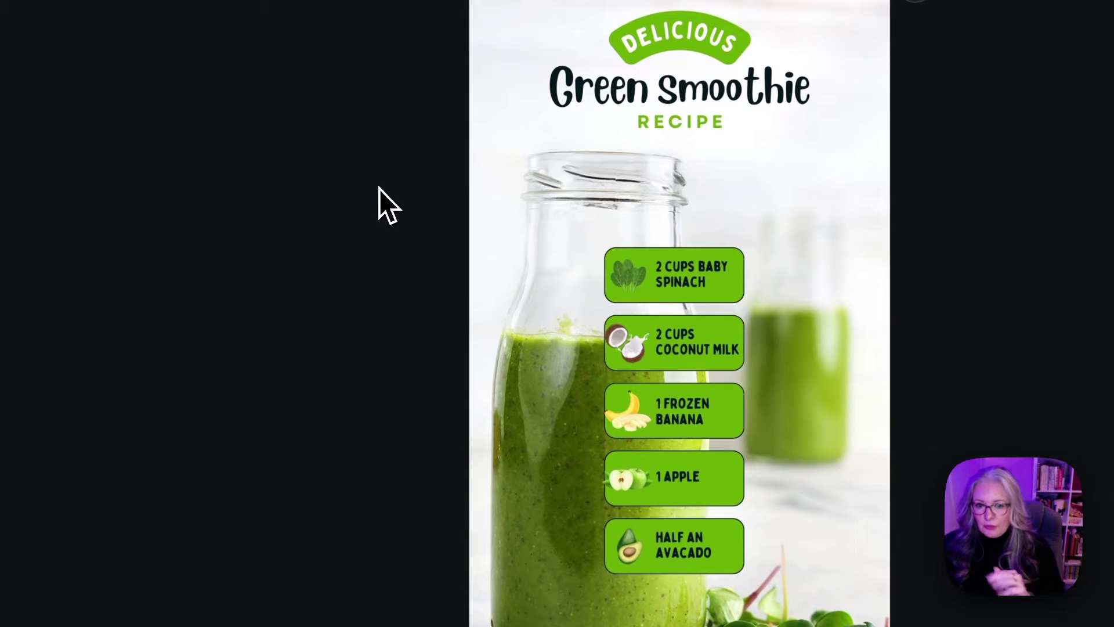
- Select all five ingredient labels with their graphics and text and move them together onto the large bottle
{"action": "left_click_drag", "start_coordinate": [378, 189], "coordinate": [752, 422]}
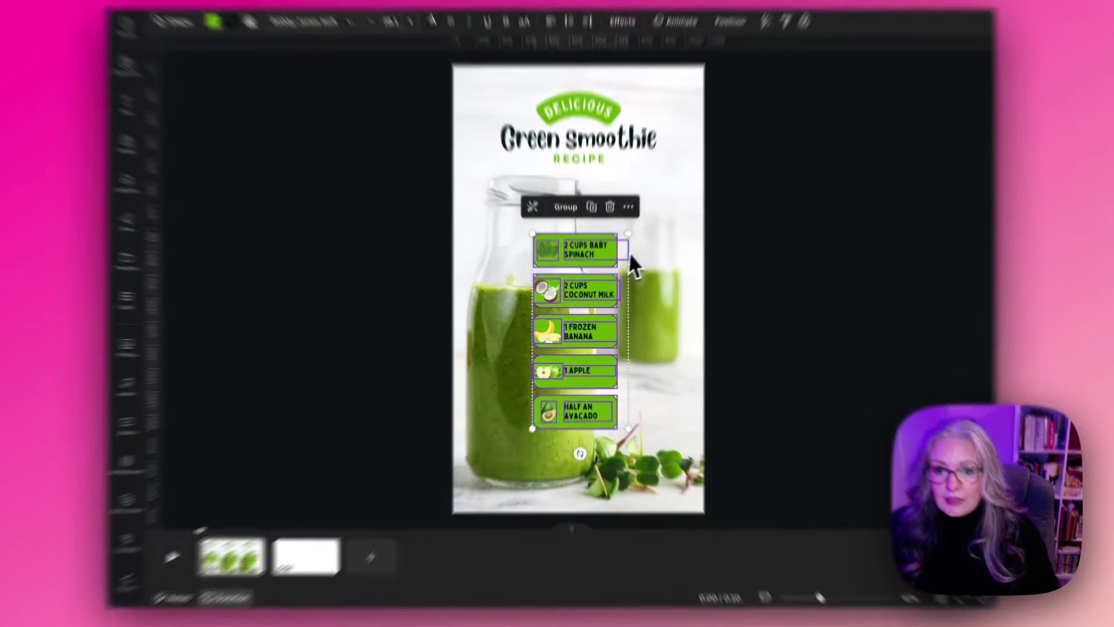
{"action": "left_click_drag", "start_coordinate": [523, 28], "coordinate": [492, 58]}
{"action": "left_click_drag", "start_coordinate": [569, 228], "coordinate": [525, 204]}
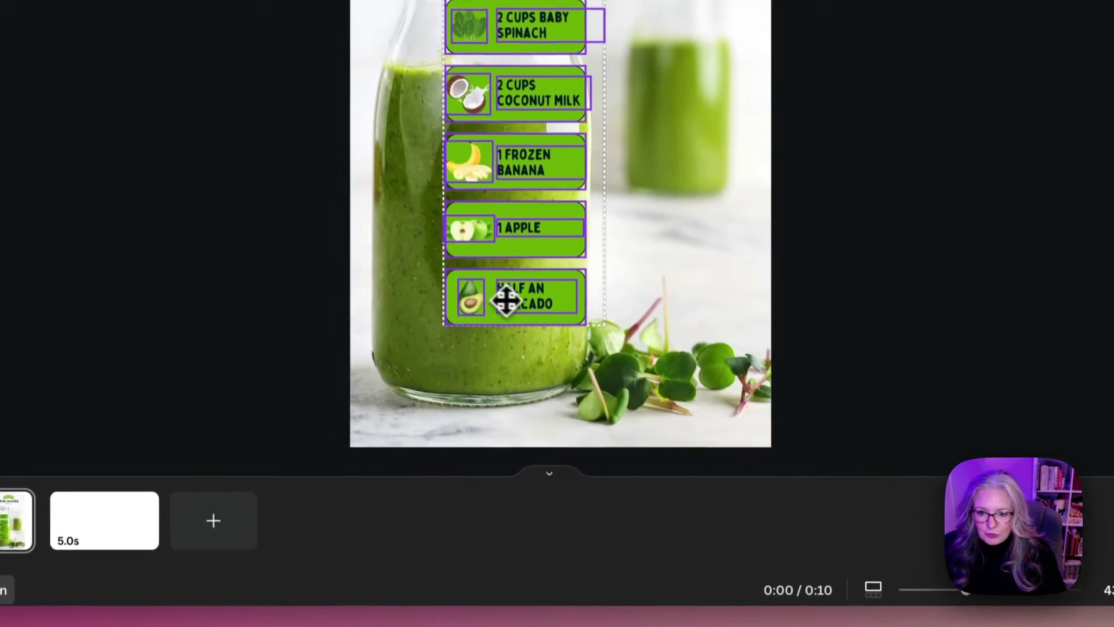
{"action": "left_click_drag", "start_coordinate": [522, 471], "coordinate": [482, 450]}
{"action": "left_click_drag", "start_coordinate": [469, 264], "coordinate": [472, 261]}
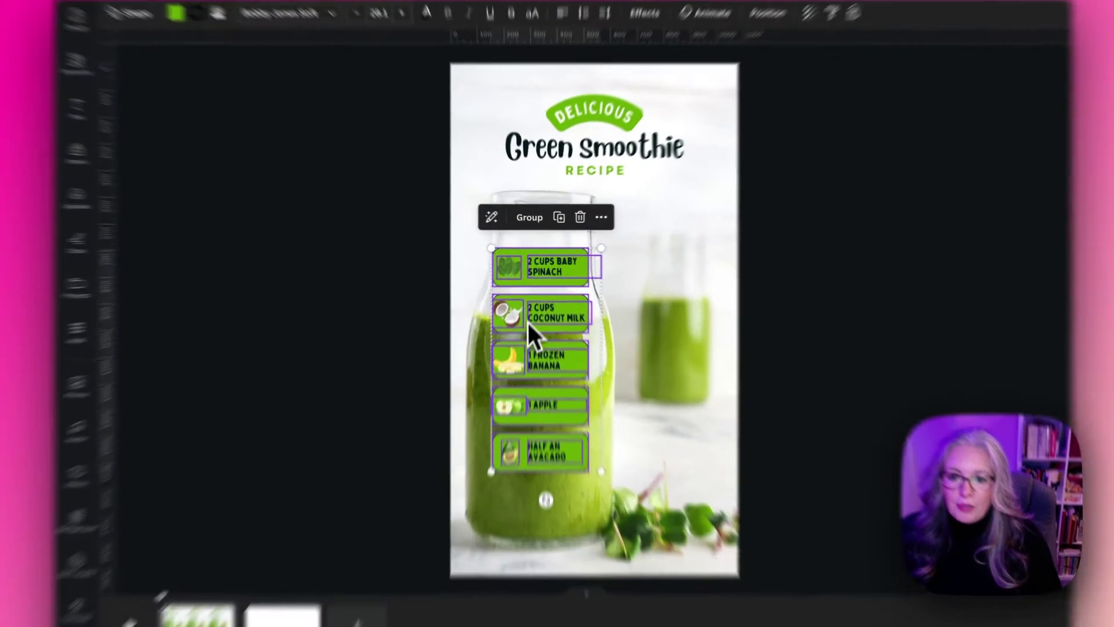
{"action": "left_click_drag", "start_coordinate": [536, 292], "coordinate": [534, 299]}
{"action": "left_click_drag", "start_coordinate": [529, 360], "coordinate": [535, 359]}
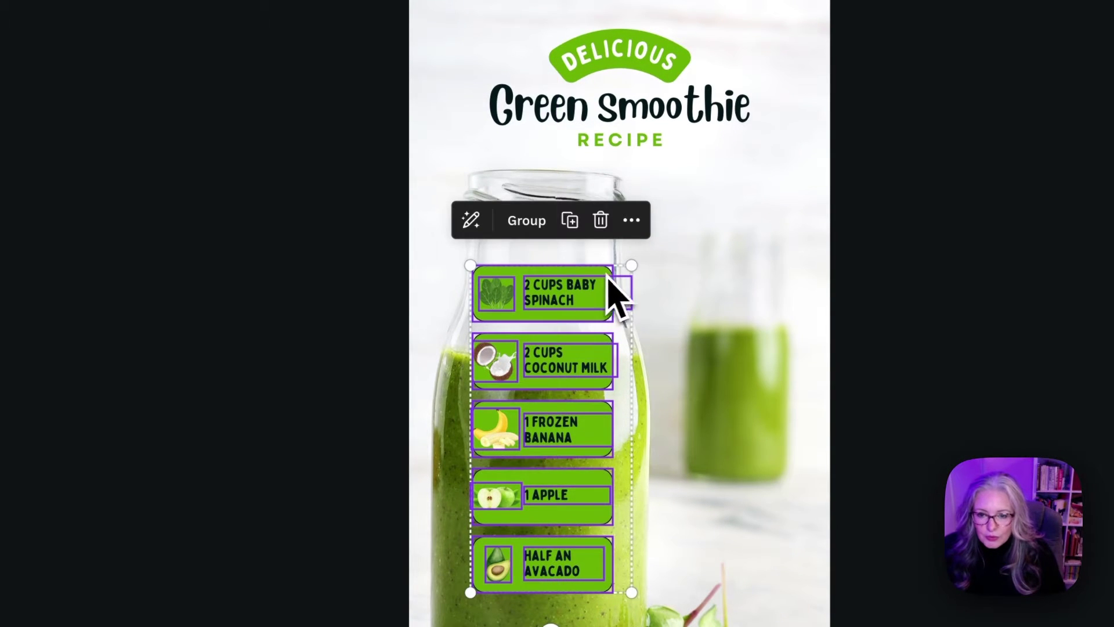
{"action": "mouse_move", "coordinate": [564, 297]}
{"action": "left_mouse_down"}
{"action": "mouse_move", "coordinate": [597, 291]}
{"action": "mouse_move", "coordinate": [563, 294]}
{"action": "left_mouse_up"}
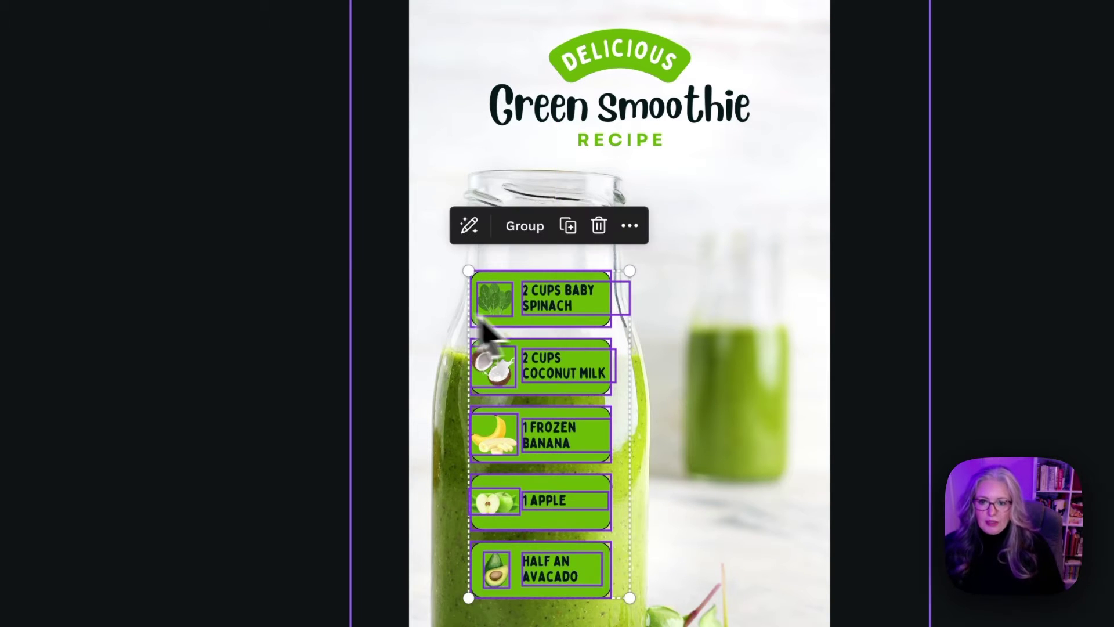
- Duplicate the full-page bottle photo and remove the background from the copy
{"action": "left_click", "coordinate": [399, 300]}
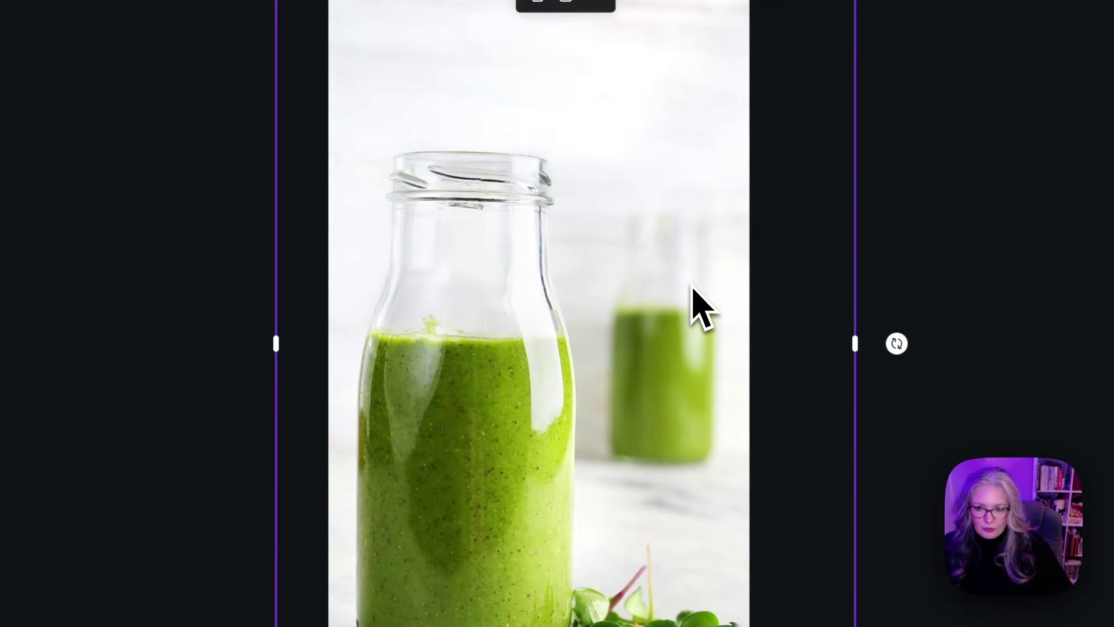
{"action": "left_click_drag", "start_coordinate": [574, 386], "coordinate": [597, 348]}
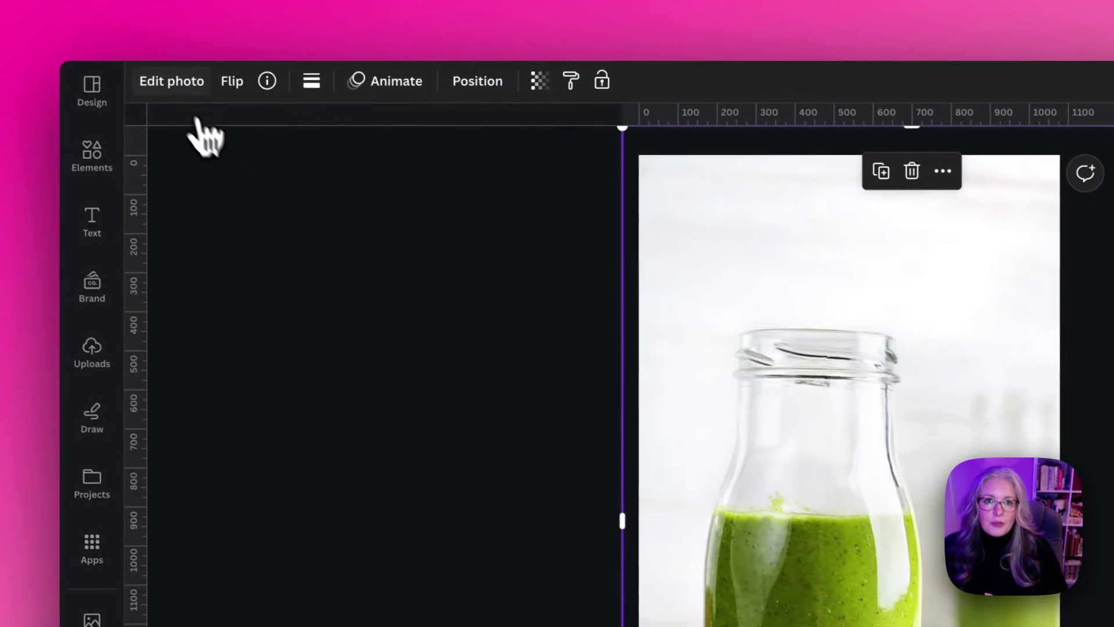
{"action": "left_click", "coordinate": [174, 84]}
{"action": "left_click", "coordinate": [195, 244]}
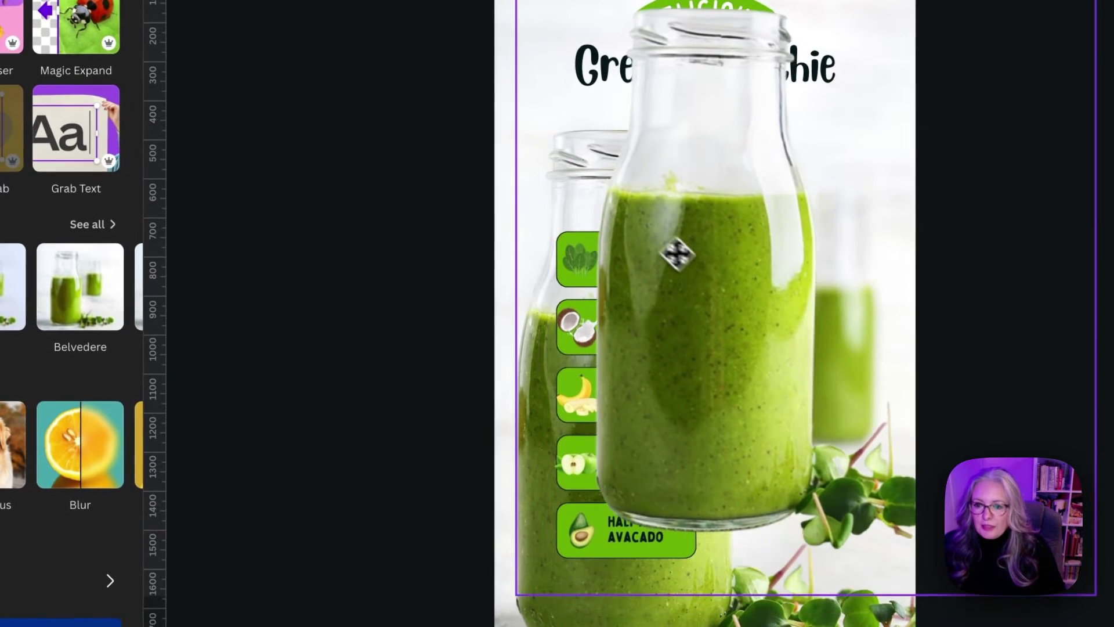
- Crop the sides of the bottle cut-out and align it exactly over the large bottle in the background photo
{"action": "left_click_drag", "start_coordinate": [677, 254], "coordinate": [623, 335]}
{"action": "left_click_drag", "start_coordinate": [473, 287], "coordinate": [515, 286]}
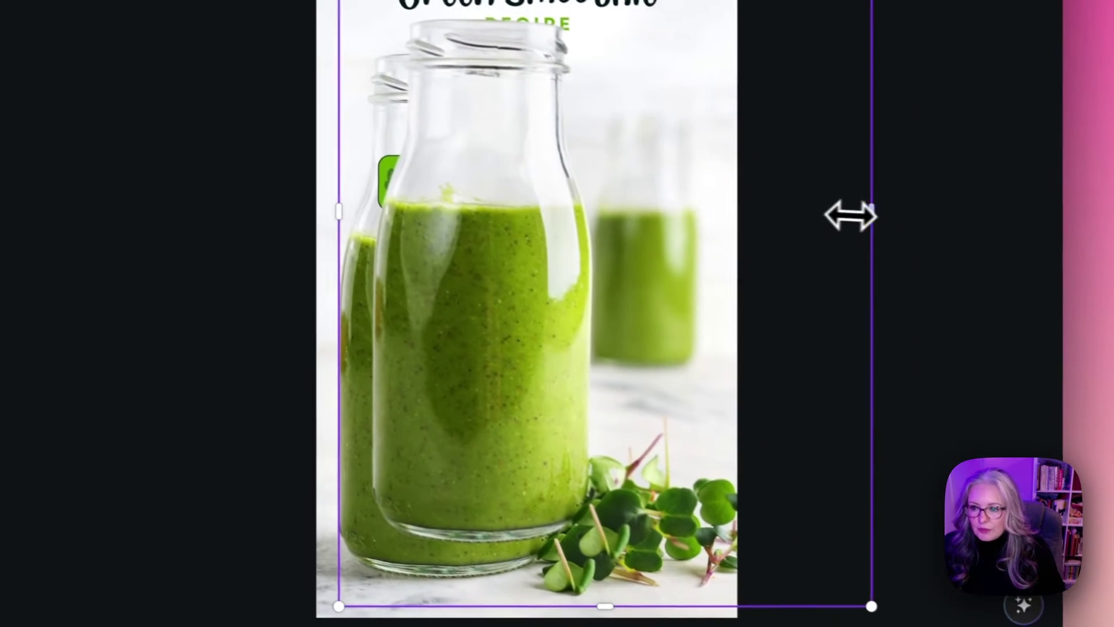
{"action": "left_click_drag", "start_coordinate": [1048, 287], "coordinate": [945, 290]}
{"action": "left_click_drag", "start_coordinate": [757, 210], "coordinate": [696, 209]}
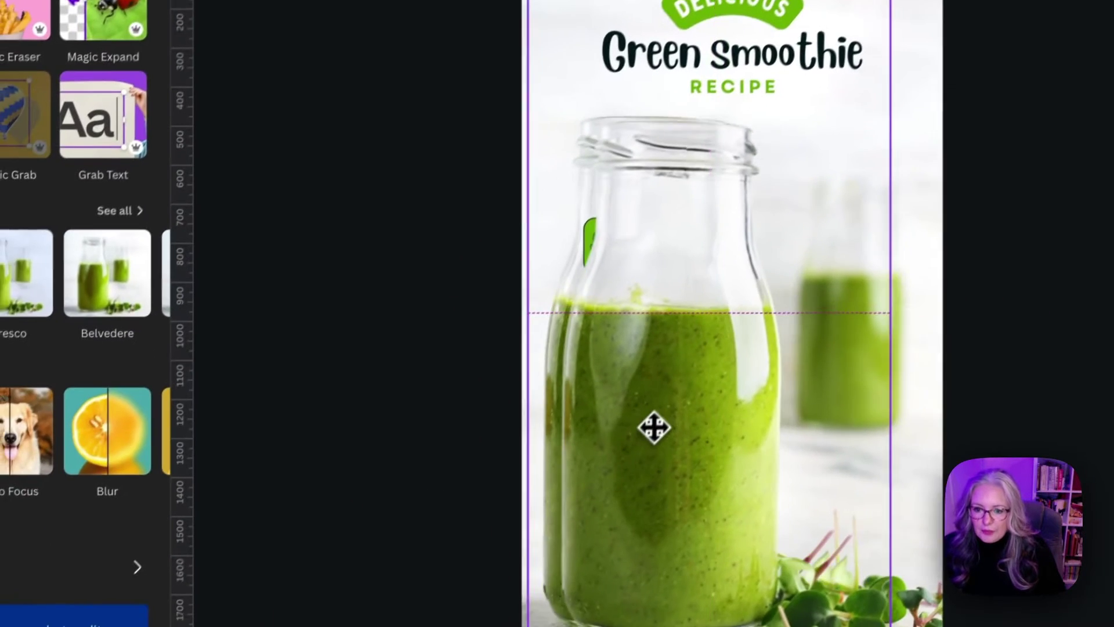
{"action": "left_click_drag", "start_coordinate": [652, 427], "coordinate": [648, 411]}
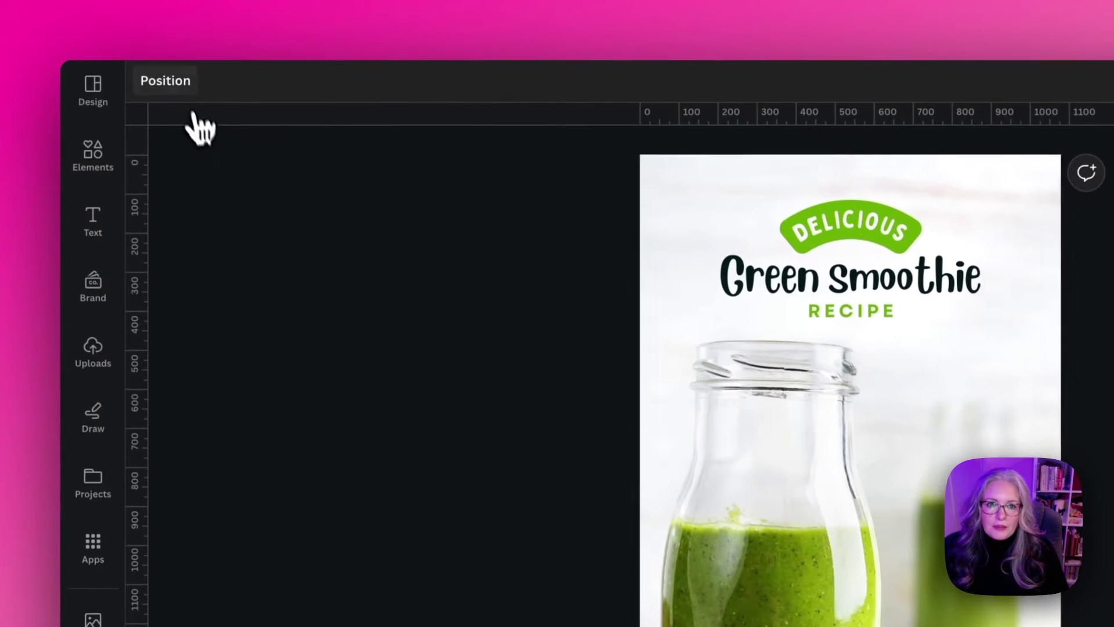
- Show the page's layers and crop the top edge of the bottle cut-out down to just below the RECIPE text
{"action": "left_click", "coordinate": [157, 58]}
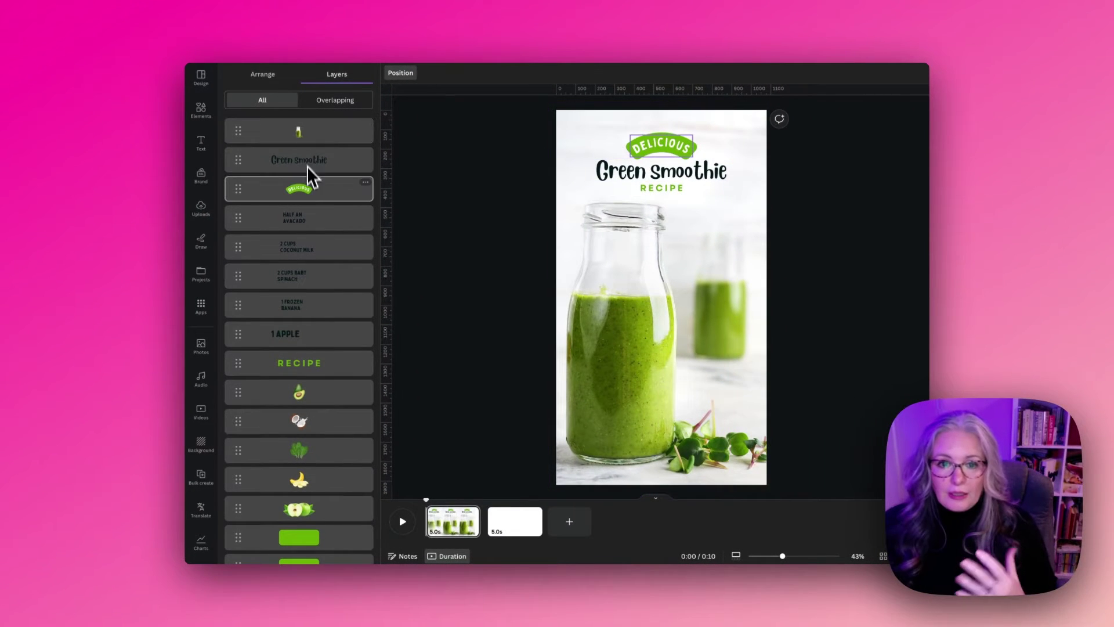
{"action": "scroll", "coordinate": [310, 197], "scroll_direction": "down", "scroll_amount": 1}
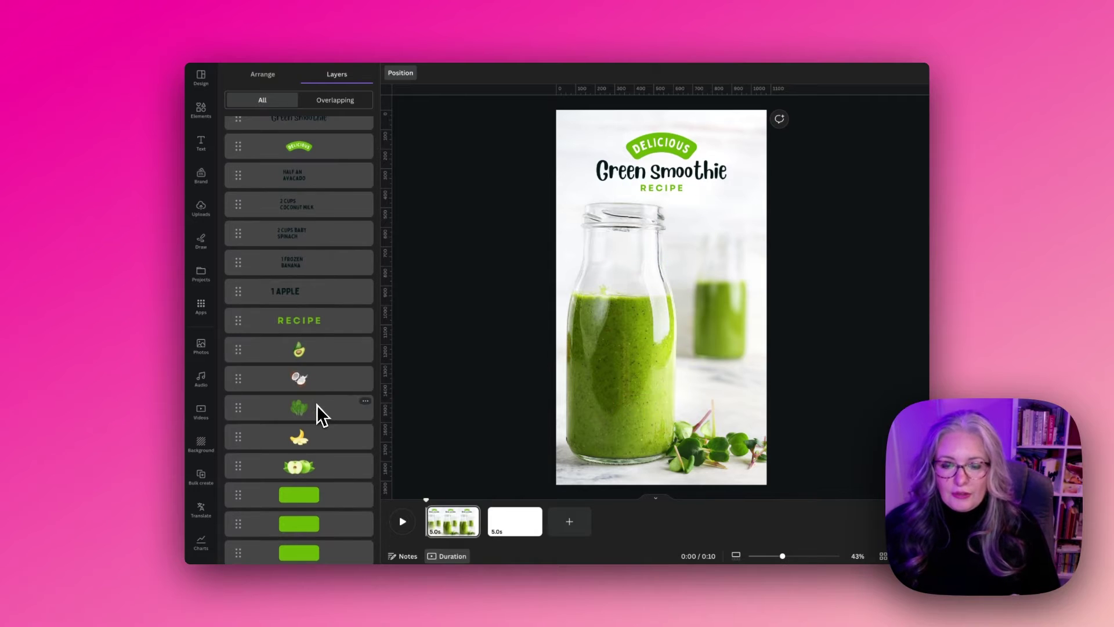
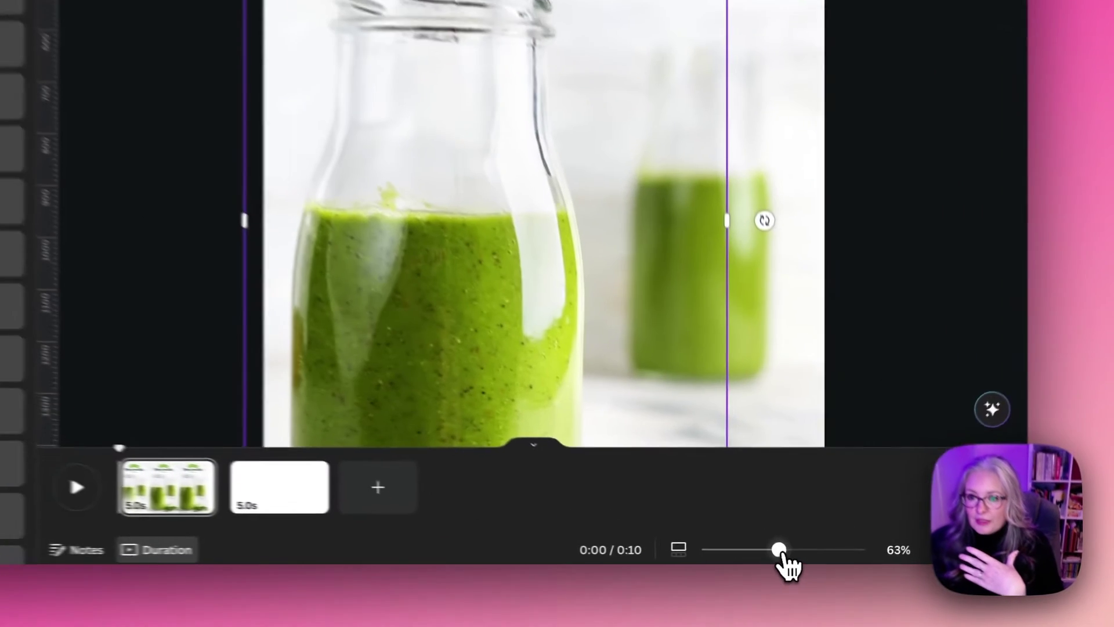
{"action": "left_click_drag", "start_coordinate": [796, 560], "coordinate": [785, 562]}
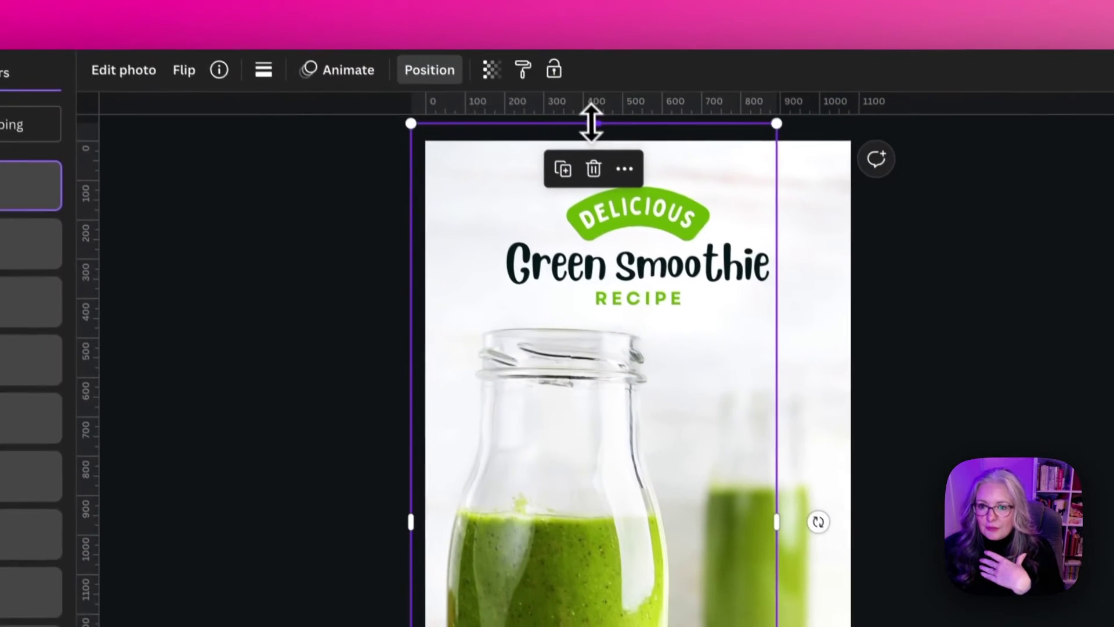
{"action": "left_click_drag", "start_coordinate": [536, 1], "coordinate": [533, 178]}
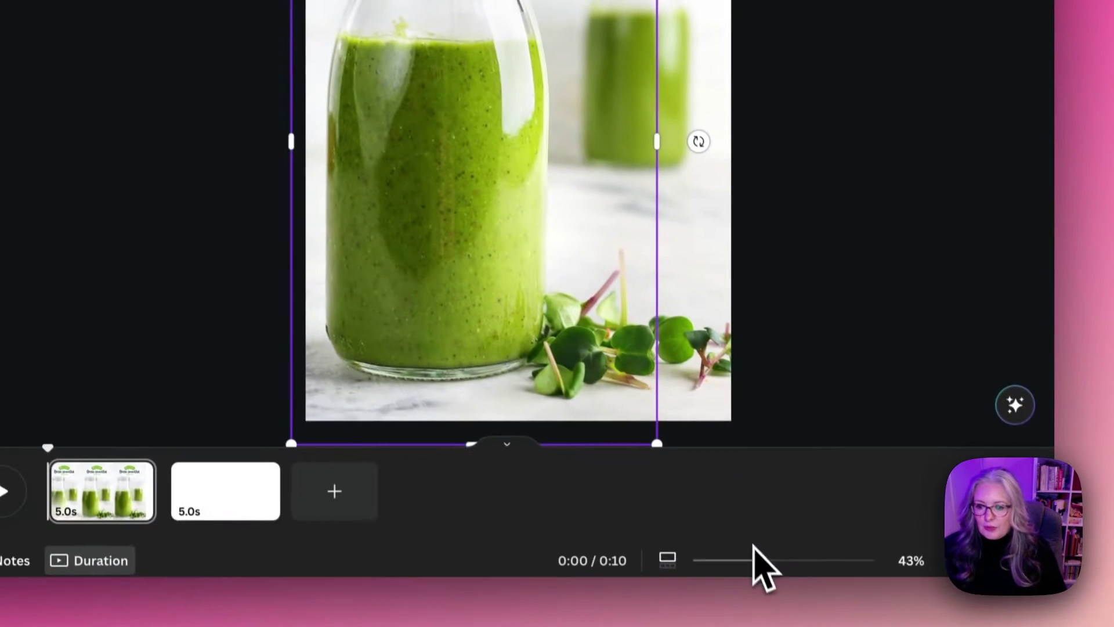
{"action": "left_click_drag", "start_coordinate": [754, 545], "coordinate": [770, 546]}
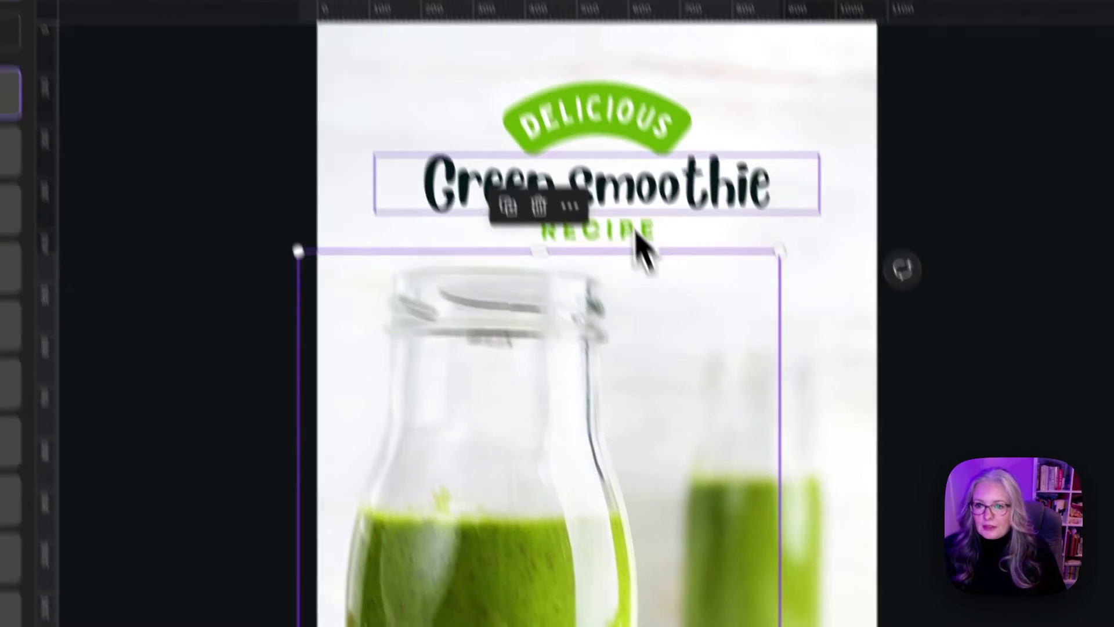
- Animate the DELICIOUS text with the Pop animation on enter only and slow down its speed
{"action": "left_click", "coordinate": [645, 287]}
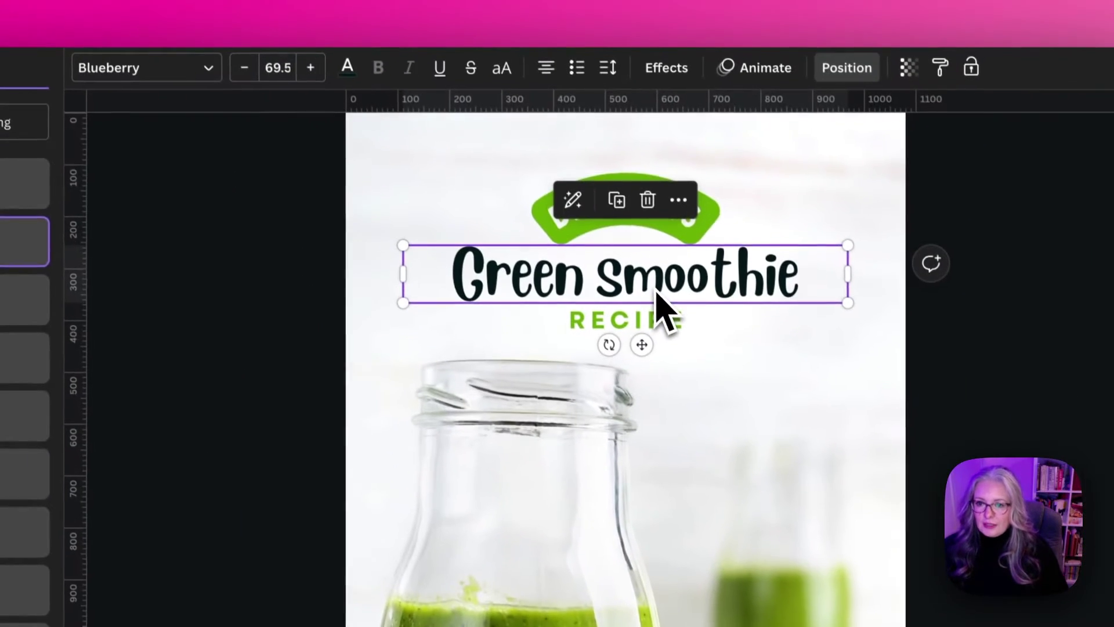
{"action": "left_click", "coordinate": [546, 240]}
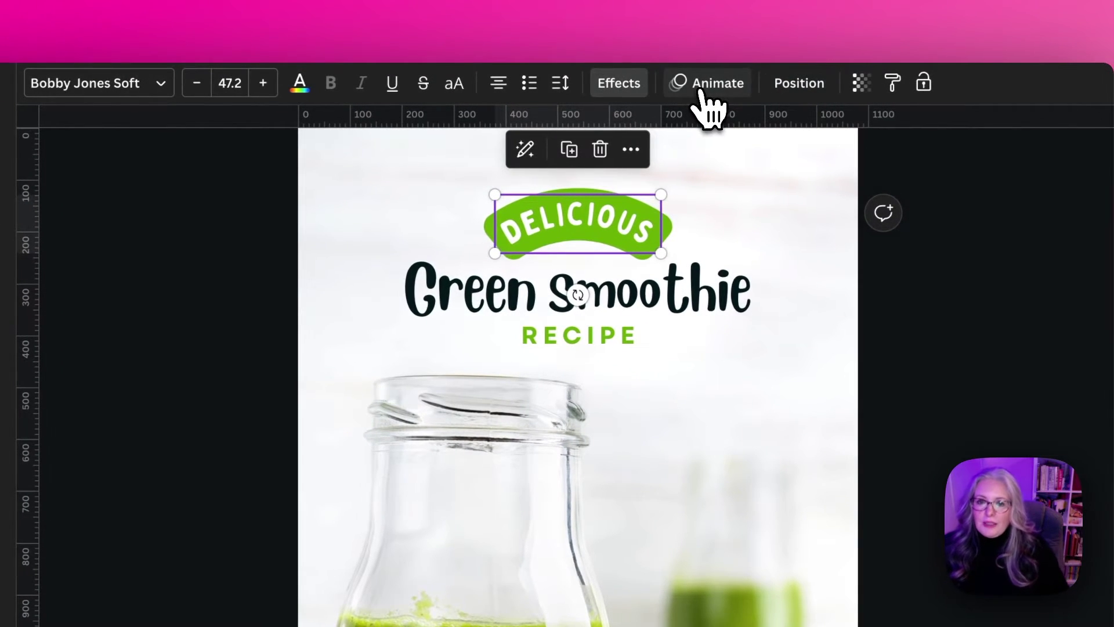
{"action": "left_click", "coordinate": [702, 89]}
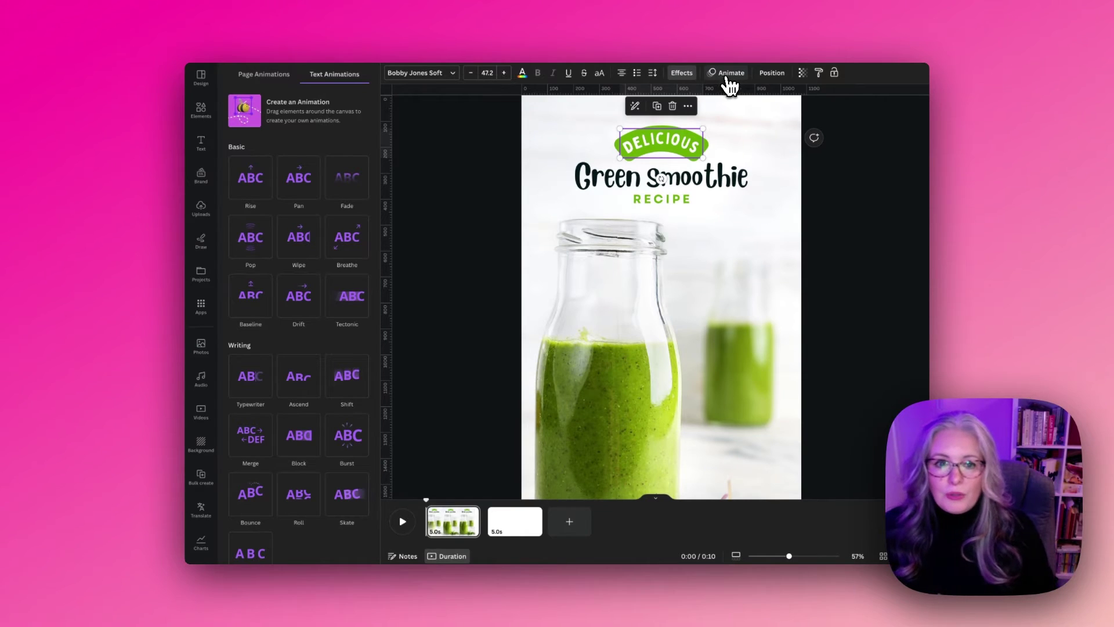
{"action": "left_click", "coordinate": [267, 250]}
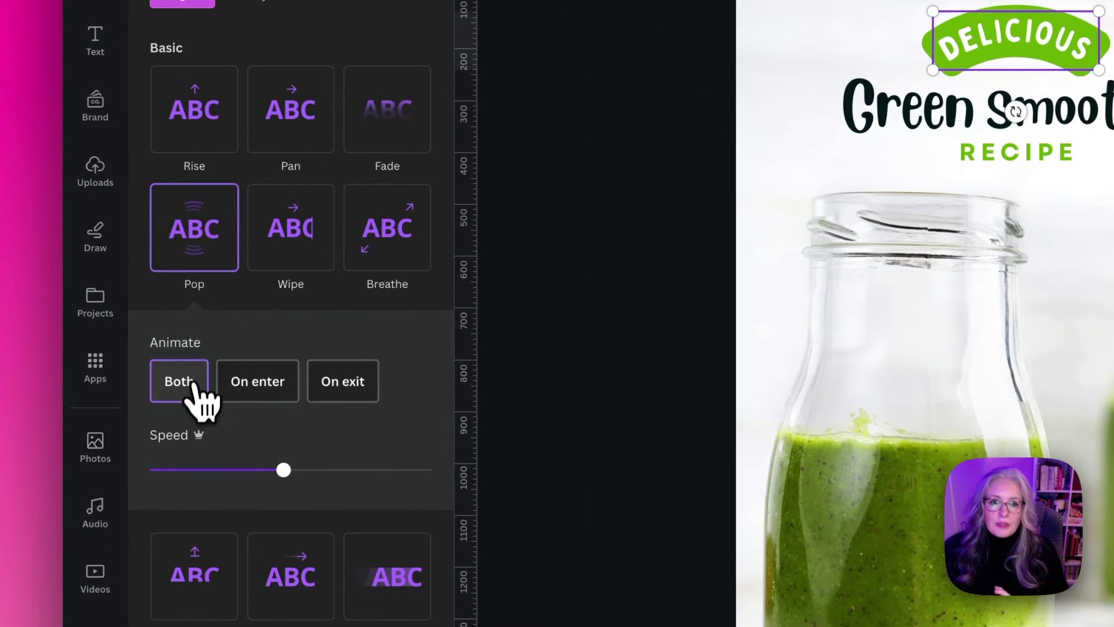
{"action": "left_click", "coordinate": [268, 390]}
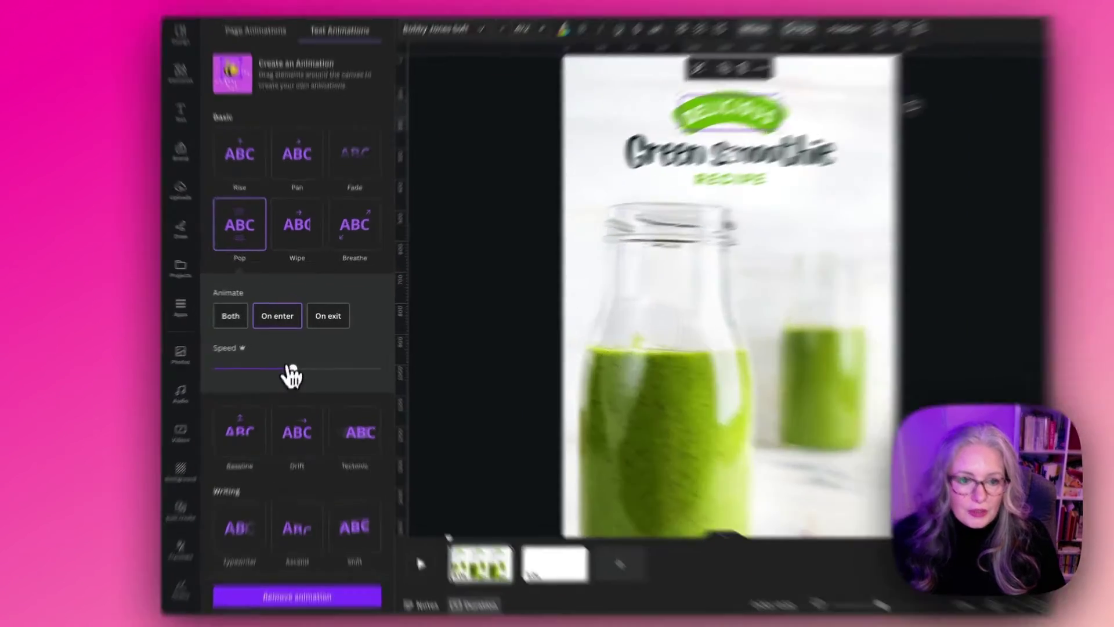
{"action": "left_click_drag", "start_coordinate": [295, 357], "coordinate": [274, 358]}
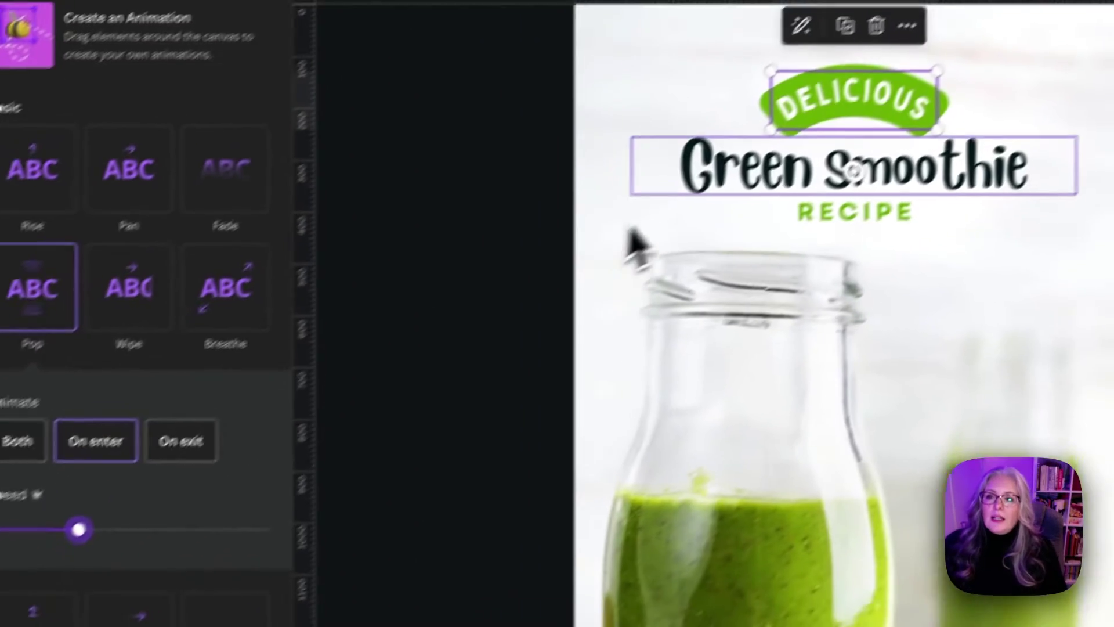
- Animate the Green smoothie title with the Burst writing animation on enter only and increase its intensity
{"action": "left_click", "coordinate": [914, 71]}
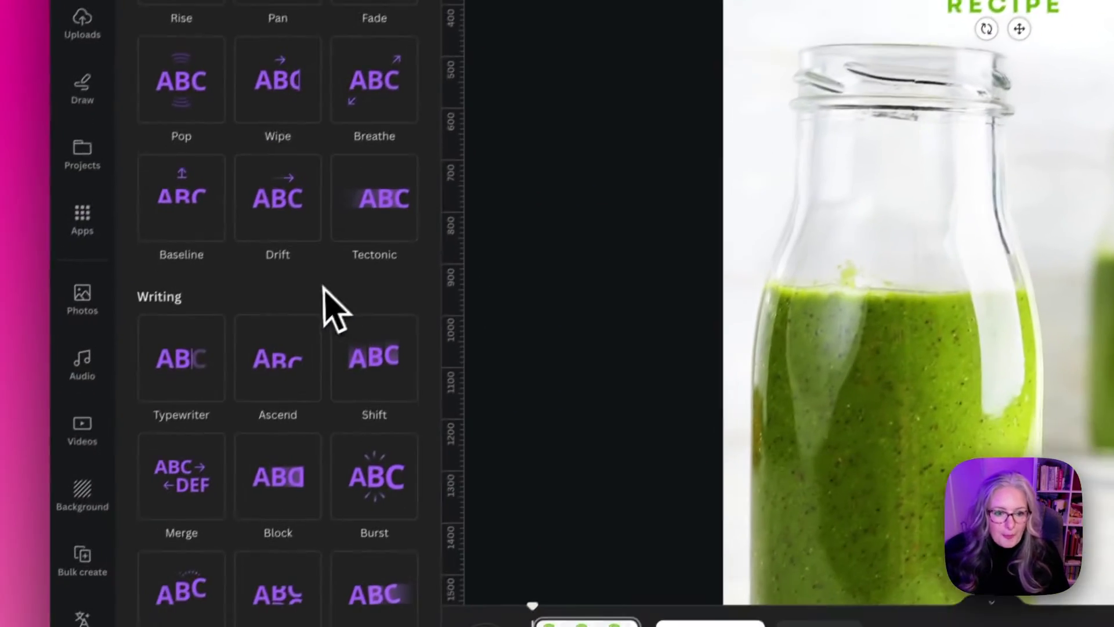
{"action": "scroll", "coordinate": [119, 560], "scroll_direction": "down", "scroll_amount": 3}
{"action": "left_click", "coordinate": [383, 337]}
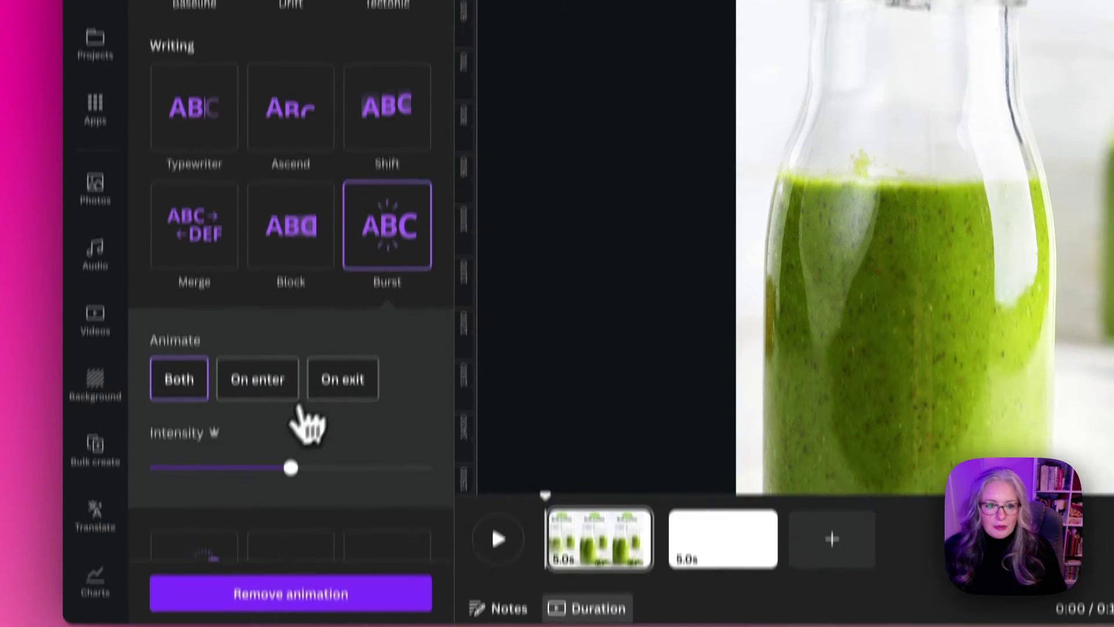
{"action": "left_click", "coordinate": [254, 479]}
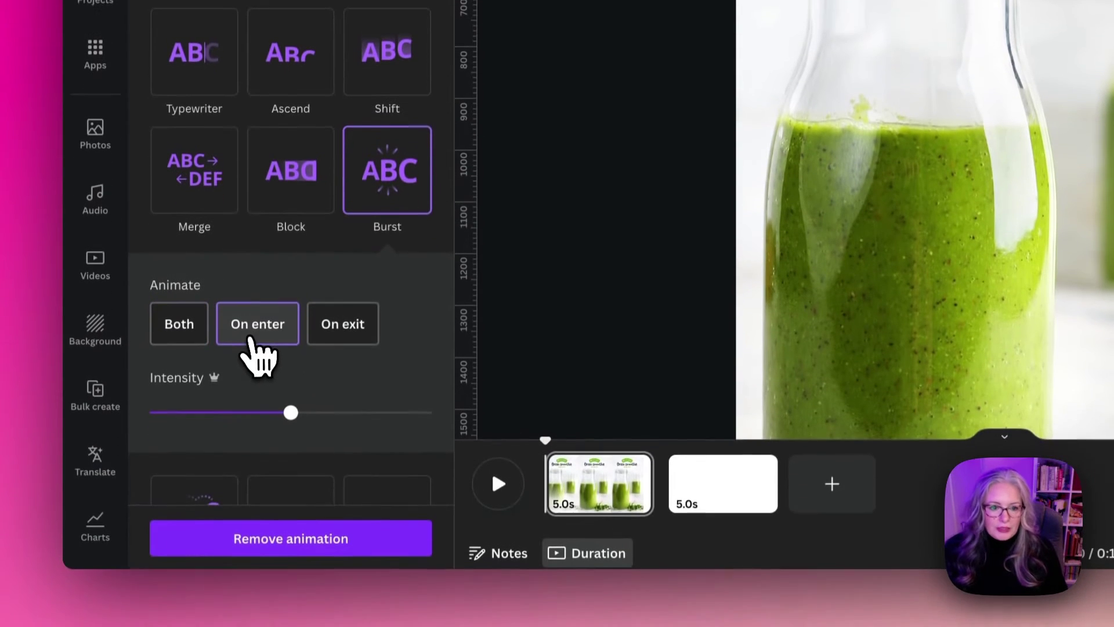
{"action": "left_click_drag", "start_coordinate": [274, 406], "coordinate": [329, 409]}
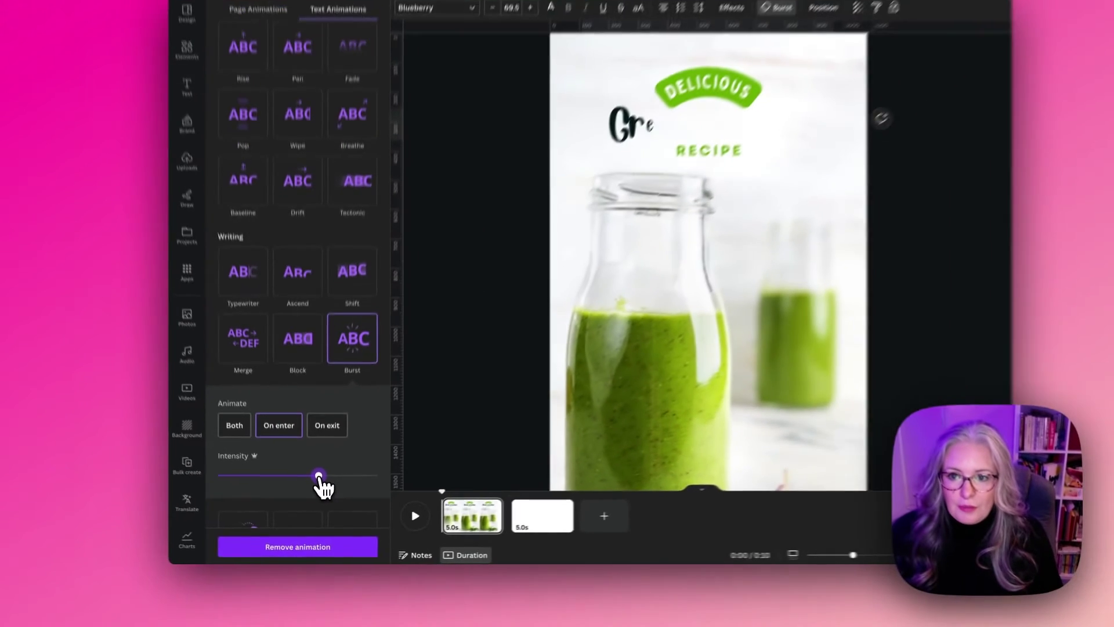
{"action": "left_click_drag", "start_coordinate": [321, 486], "coordinate": [345, 486]}
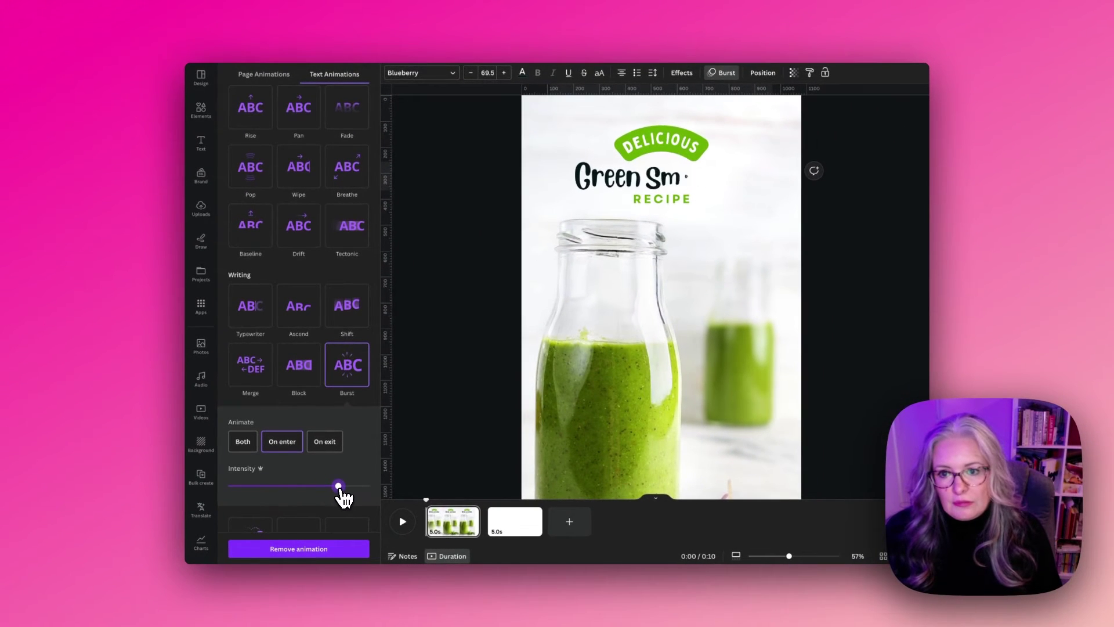
- Animate the RECIPE text with the upward Baseline animation on enter only, at a slower speed
{"action": "left_click", "coordinate": [661, 203]}
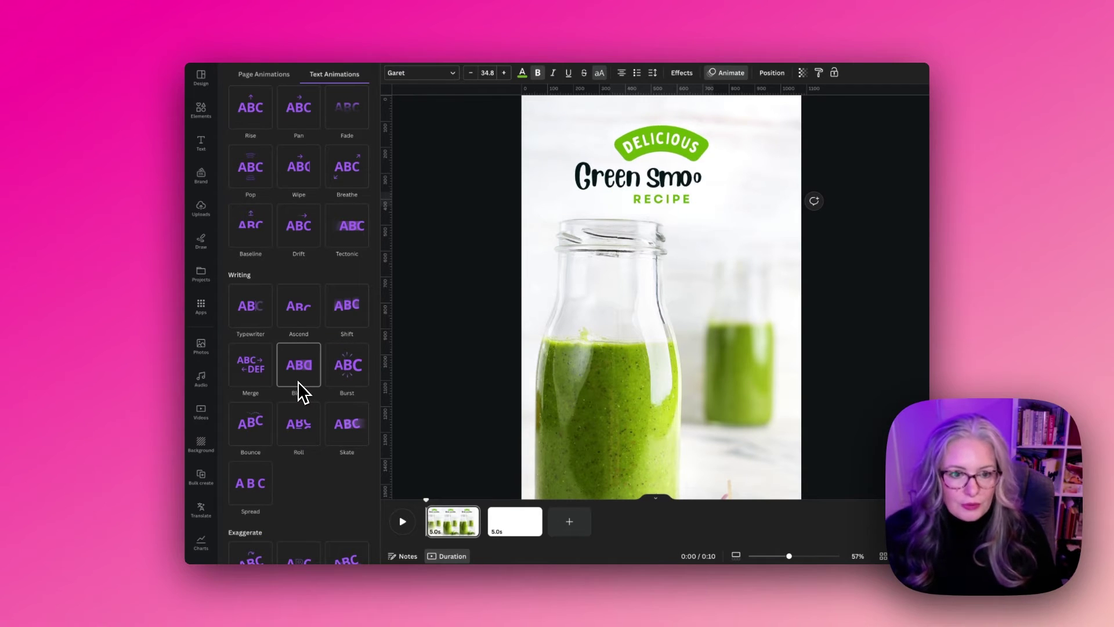
{"action": "left_click", "coordinate": [250, 229]}
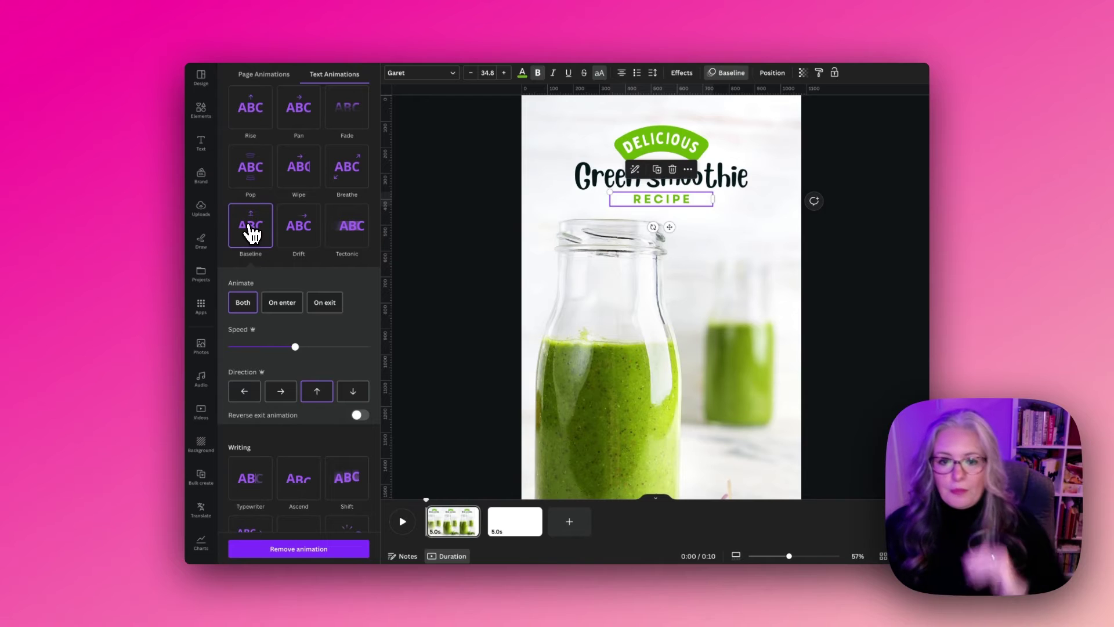
{"action": "left_click", "coordinate": [271, 303]}
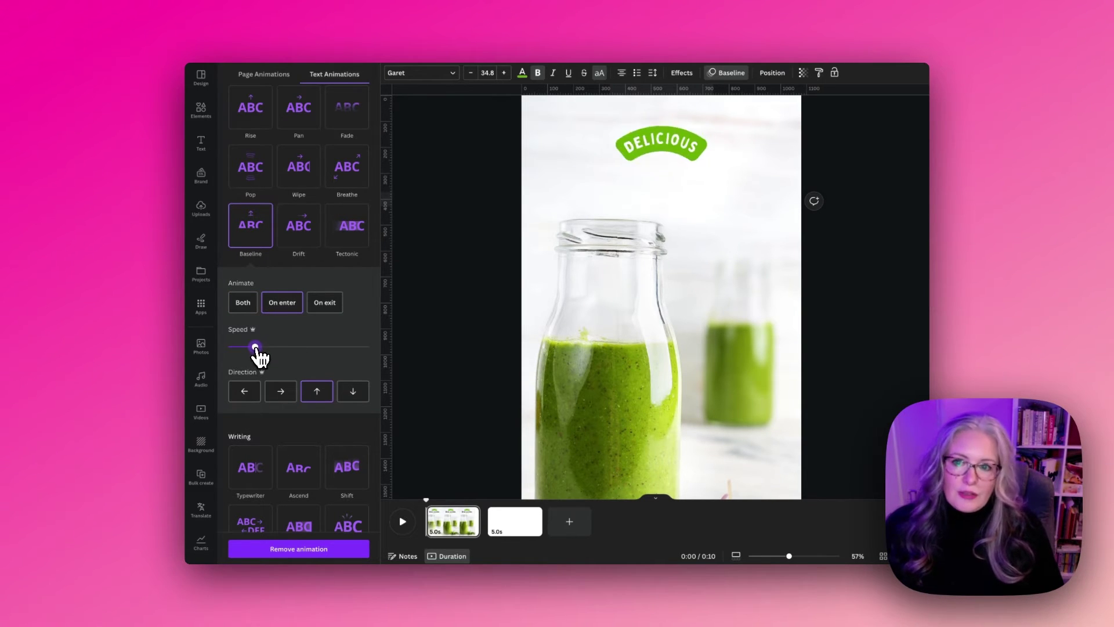
{"action": "left_click", "coordinate": [475, 338]}
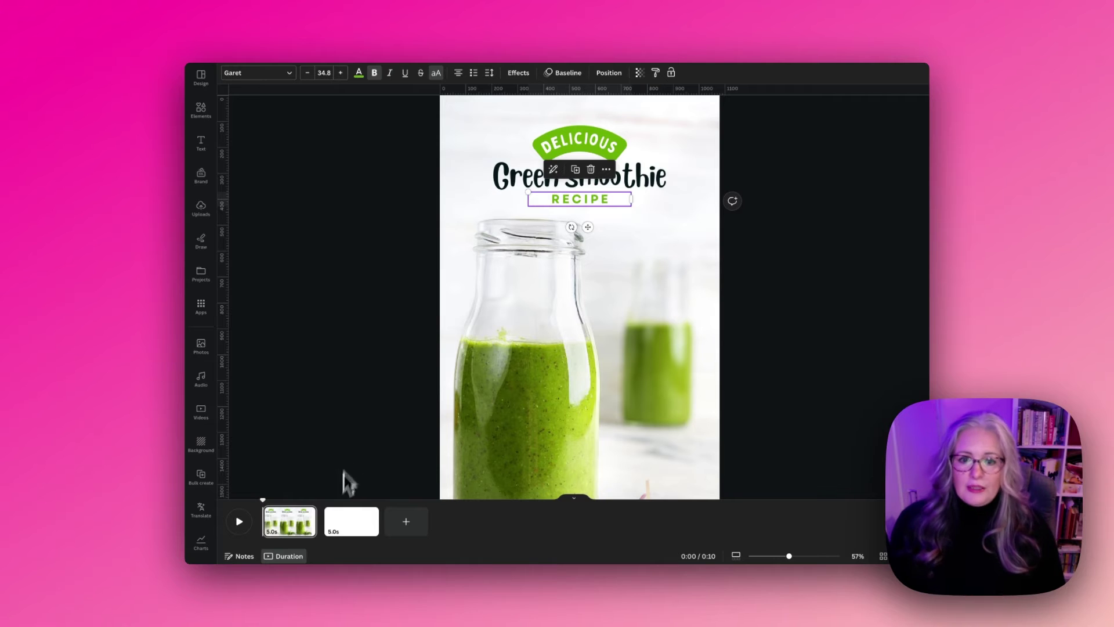
- Duplicate the first page and open the animation options for the three heading texts on the copy
{"action": "left_click", "coordinate": [309, 514]}
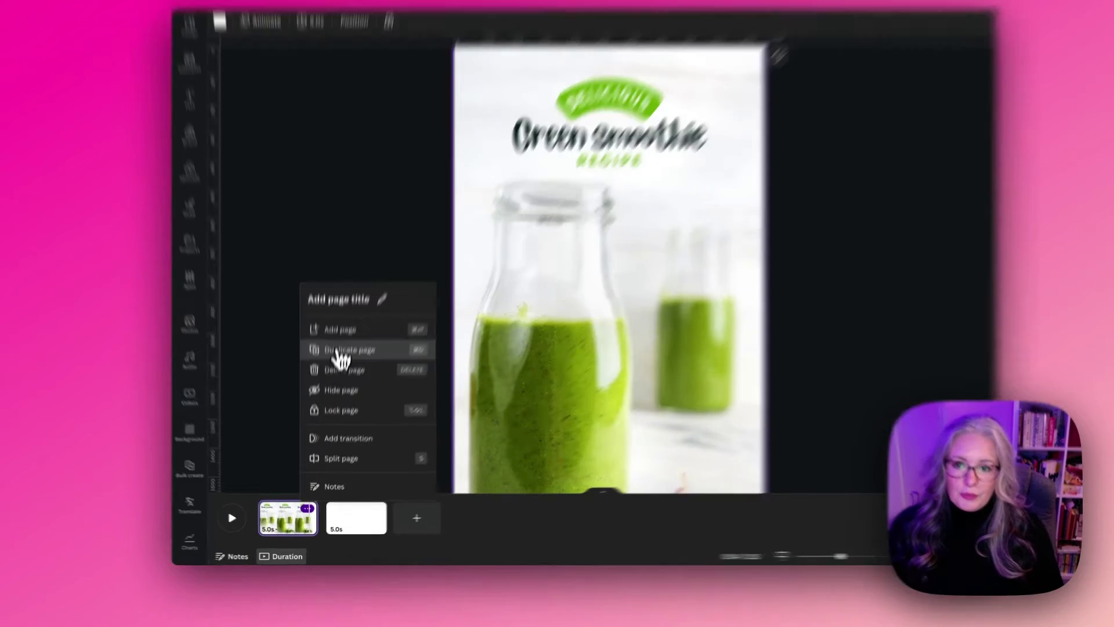
{"action": "left_click", "coordinate": [337, 370]}
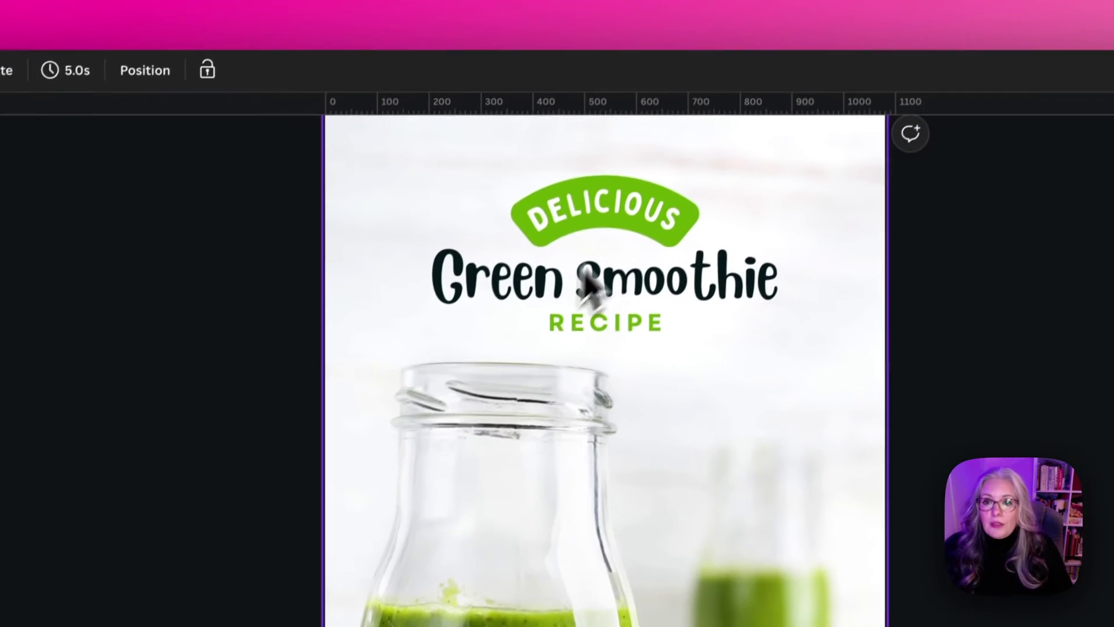
{"action": "left_click", "coordinate": [620, 228]}
{"action": "left_click", "coordinate": [699, 296], "text": "shift"}
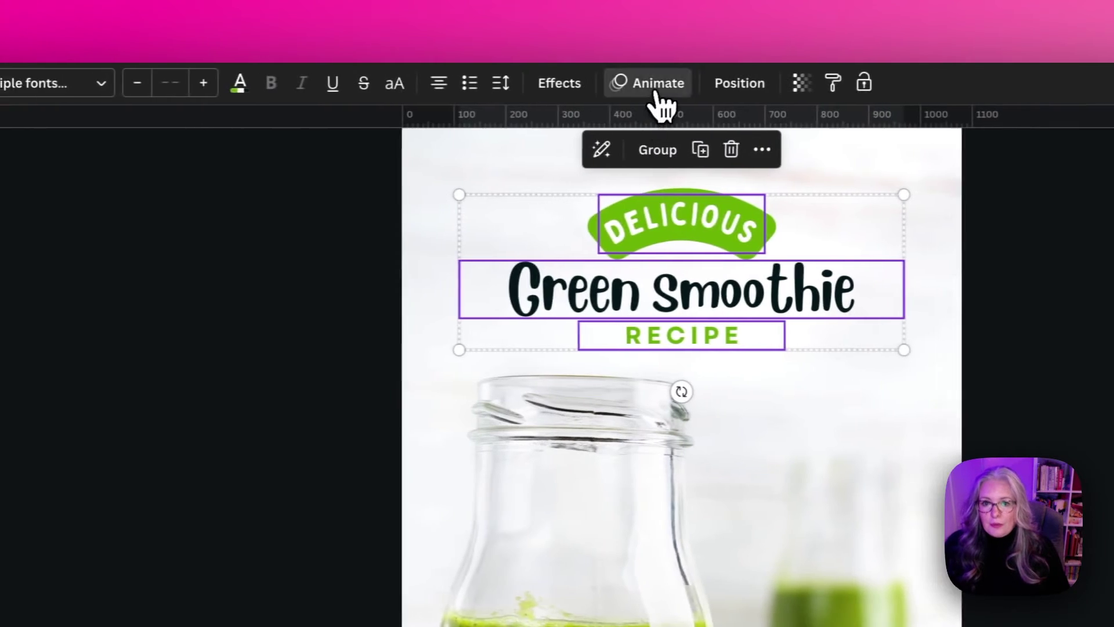
{"action": "left_click", "coordinate": [575, 83]}
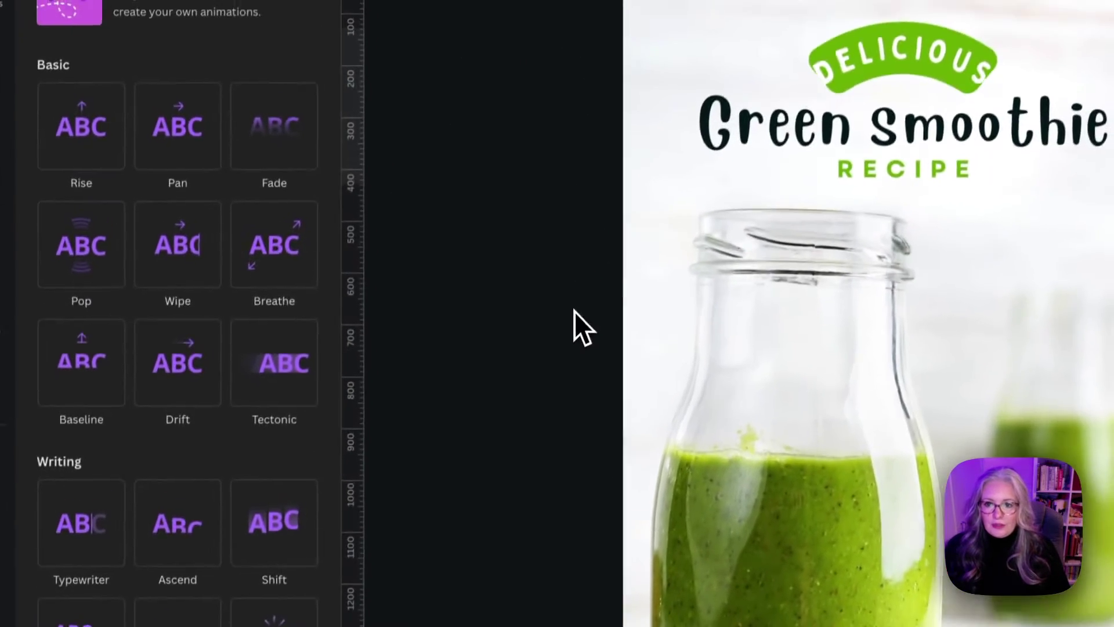
{"action": "key", "text": "Escape"}
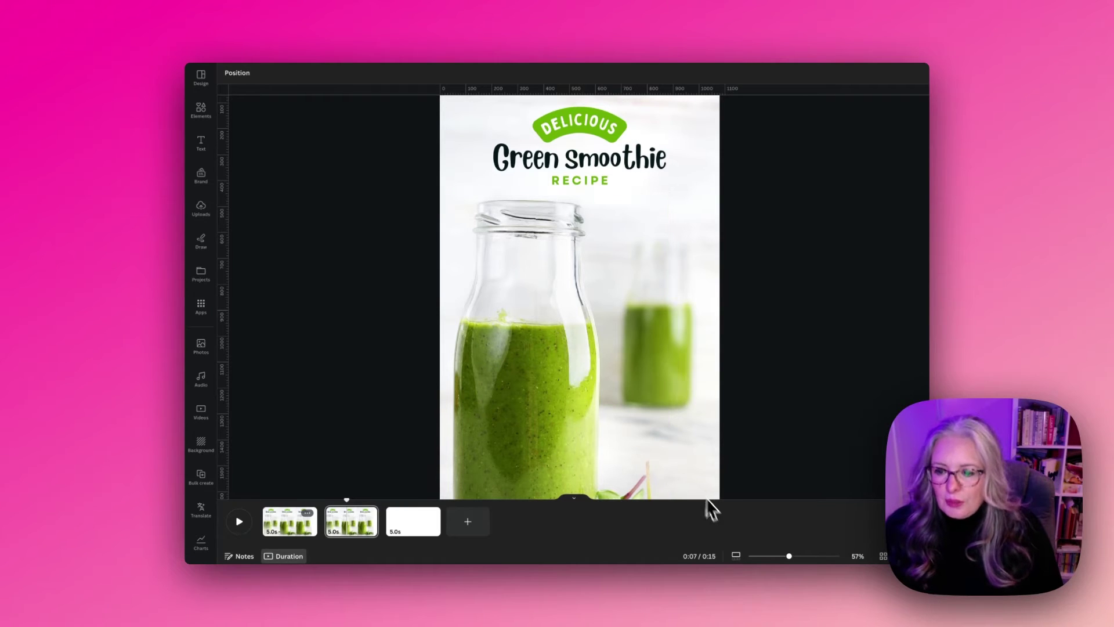
- Move the bottle cut-out layer on the duplicated page down the layer order to just above the background photo
{"action": "left_click", "coordinate": [783, 556]}
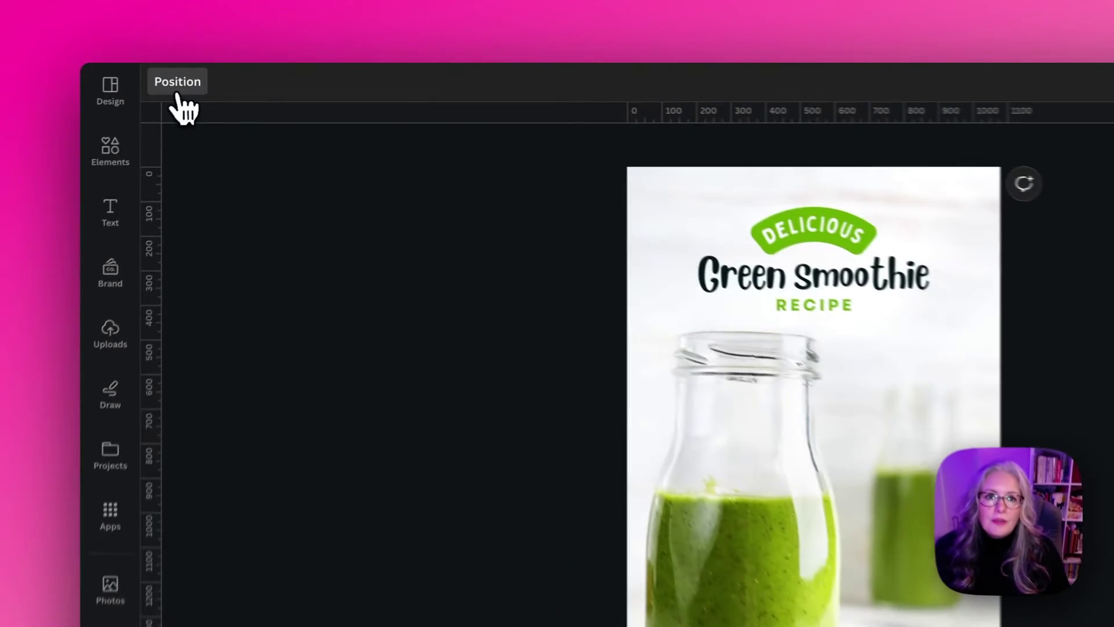
{"action": "left_click", "coordinate": [238, 73]}
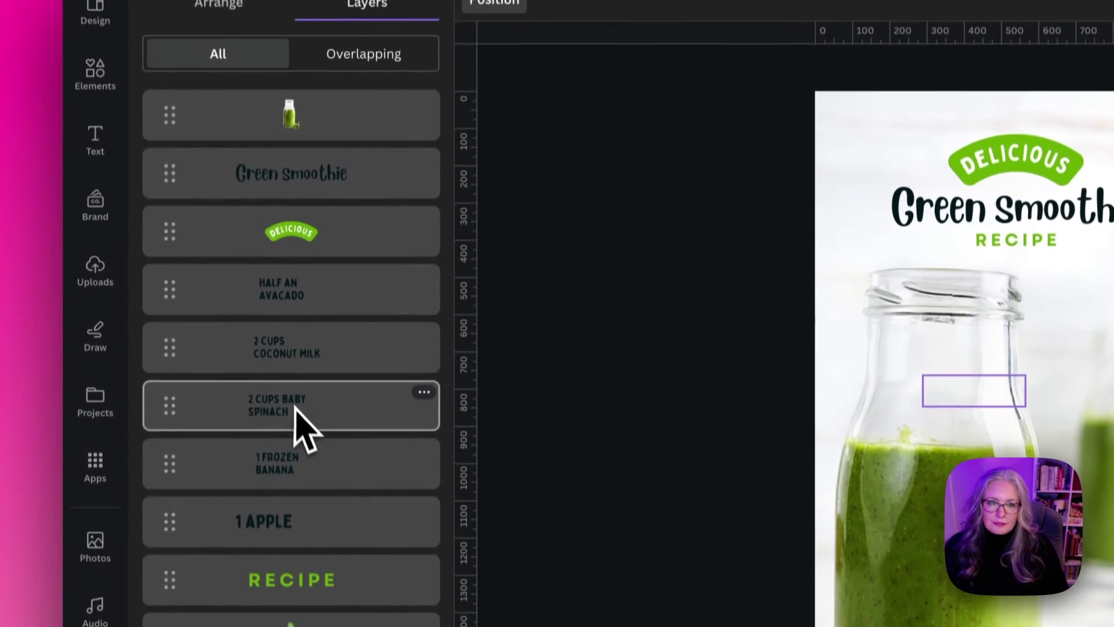
{"action": "scroll", "coordinate": [298, 402], "scroll_direction": "down", "scroll_amount": 5}
{"action": "scroll", "coordinate": [290, 394], "scroll_direction": "up", "scroll_amount": 5}
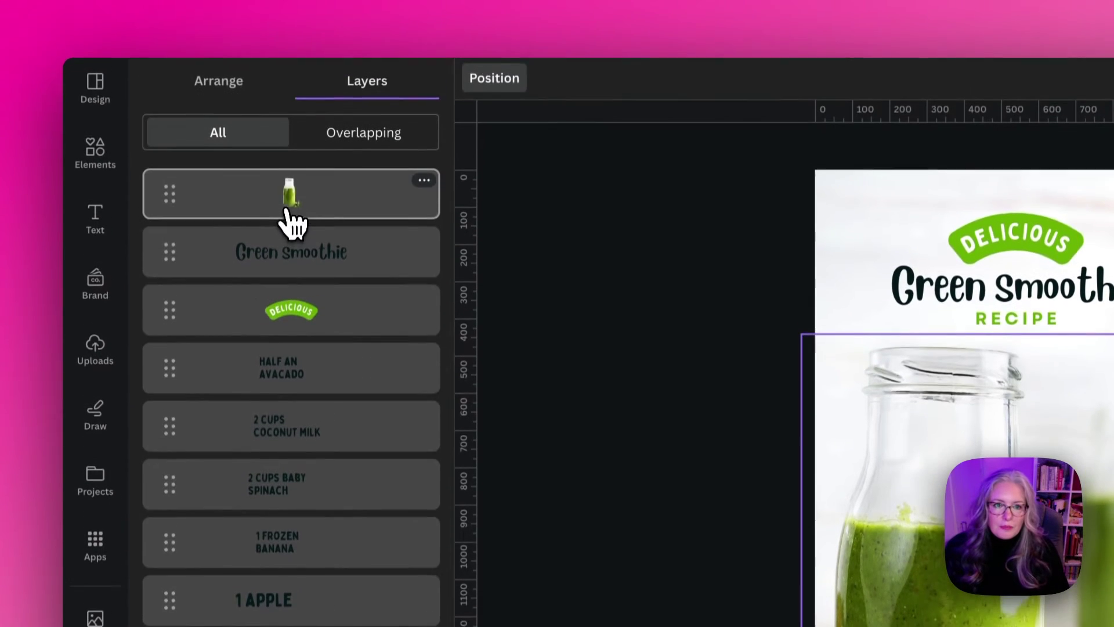
{"action": "left_click_drag", "start_coordinate": [290, 104], "coordinate": [288, 626]}
{"action": "left_click_drag", "start_coordinate": [288, 554], "coordinate": [286, 499]}
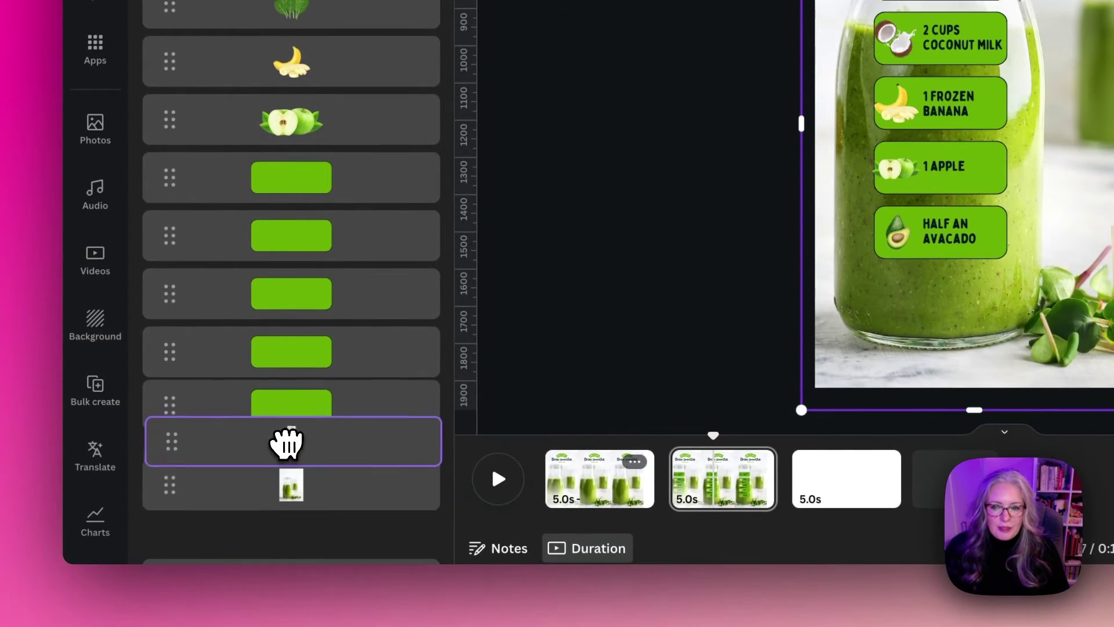
{"action": "left_click_drag", "start_coordinate": [287, 444], "coordinate": [294, 465]}
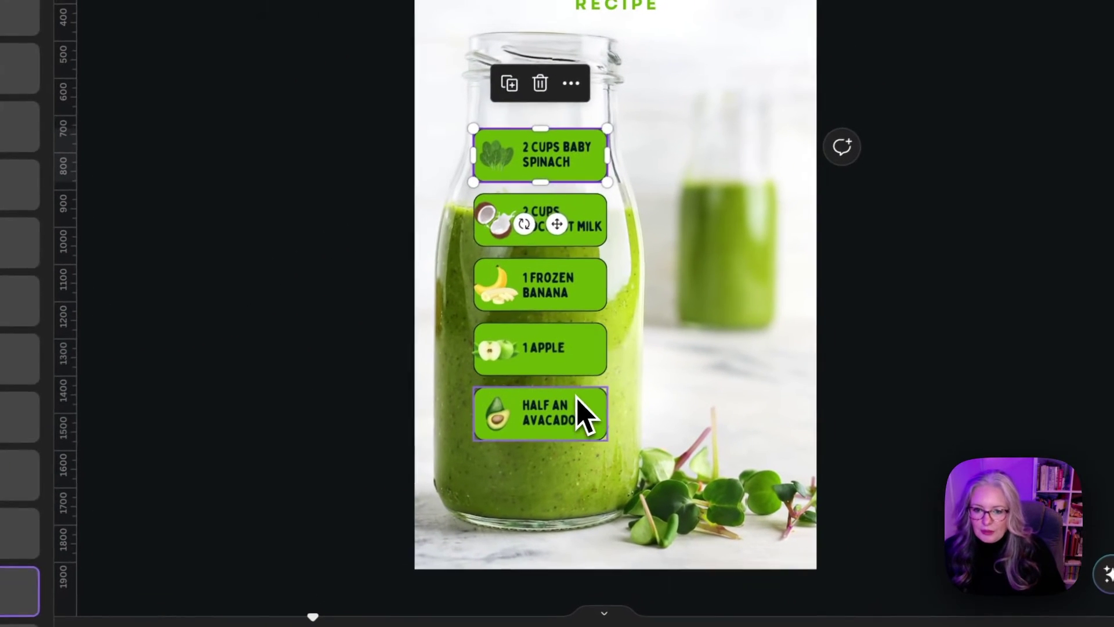
- Widen the green rectangles behind HALF AN AVACADO and 1 APPLE rightward to a width of 814
{"action": "left_click", "coordinate": [865, 256]}
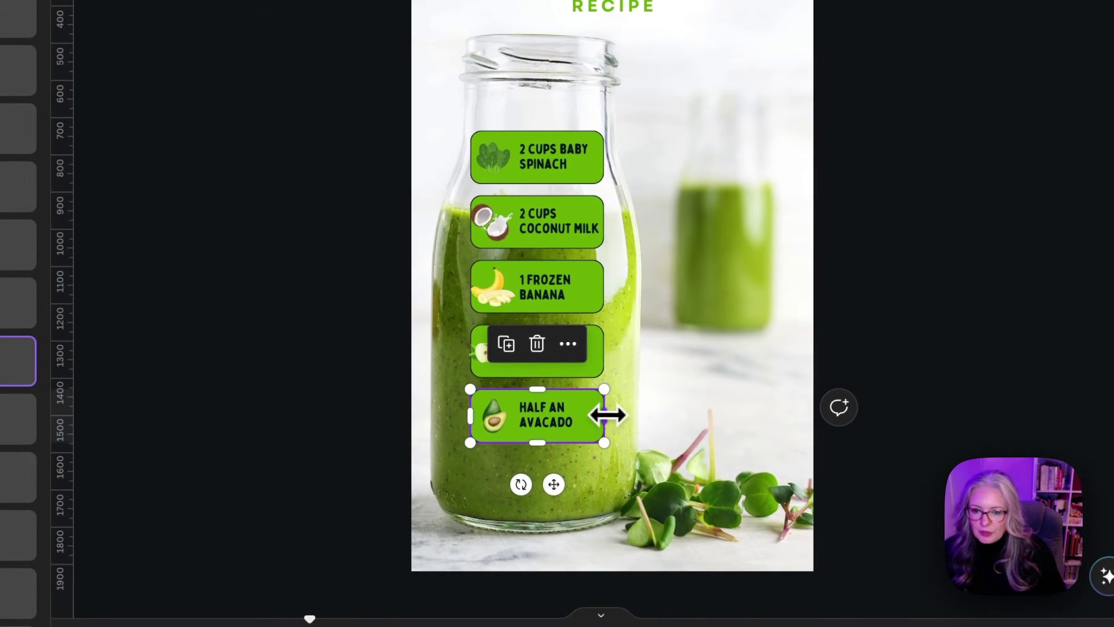
{"action": "left_click_drag", "start_coordinate": [605, 415], "coordinate": [657, 418]}
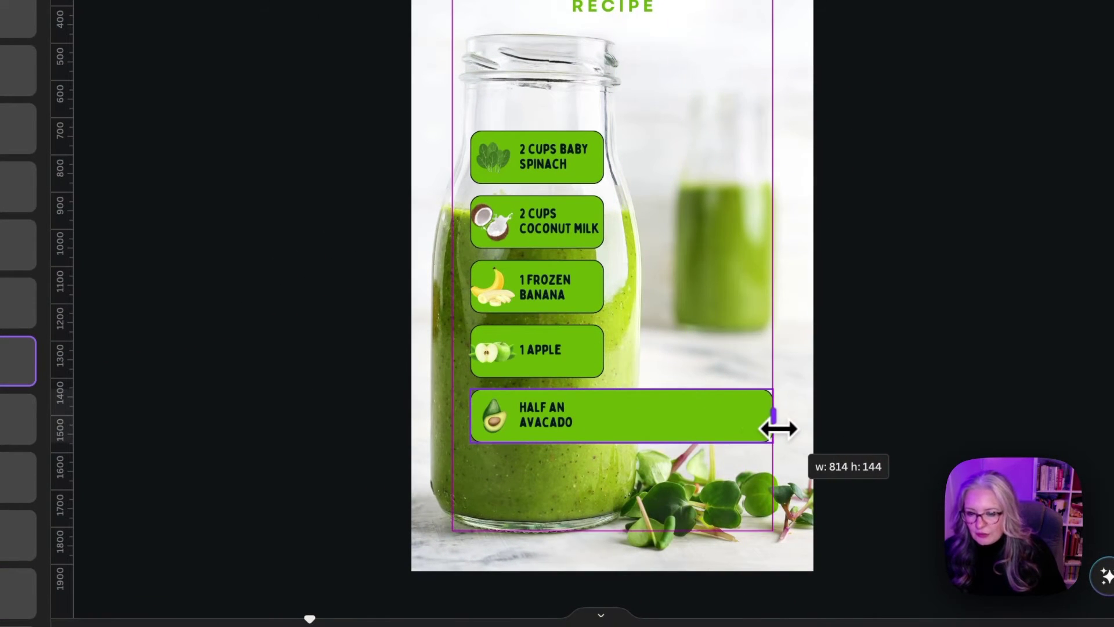
{"action": "left_click_drag", "start_coordinate": [778, 429], "coordinate": [779, 429]}
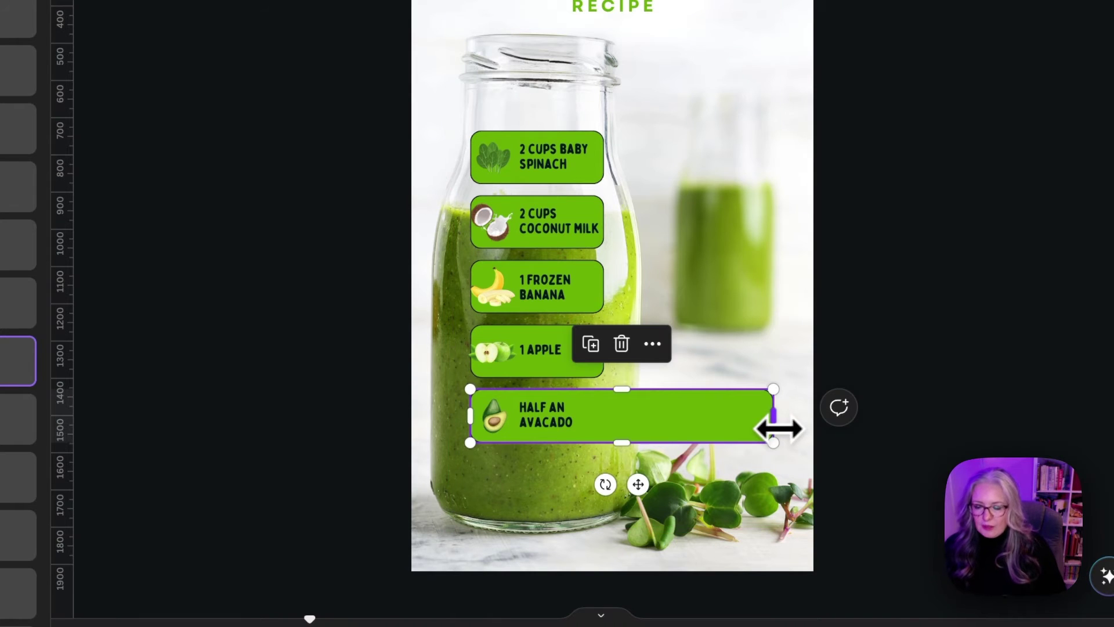
{"action": "left_click", "coordinate": [500, 360]}
{"action": "left_click_drag", "start_coordinate": [593, 344], "coordinate": [776, 361]}
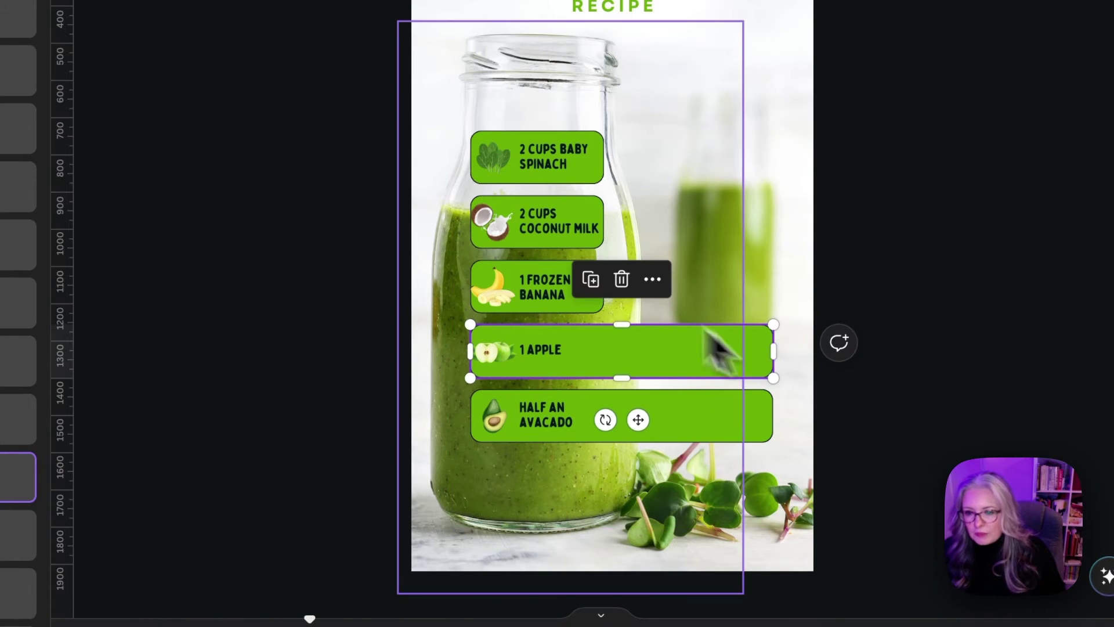
- Extend the rectangles behind the frozen banana, coconut milk and baby spinach labels rightward to the same width of 814
{"action": "left_click", "coordinate": [528, 281]}
{"action": "left_click_drag", "start_coordinate": [603, 287], "coordinate": [746, 293]}
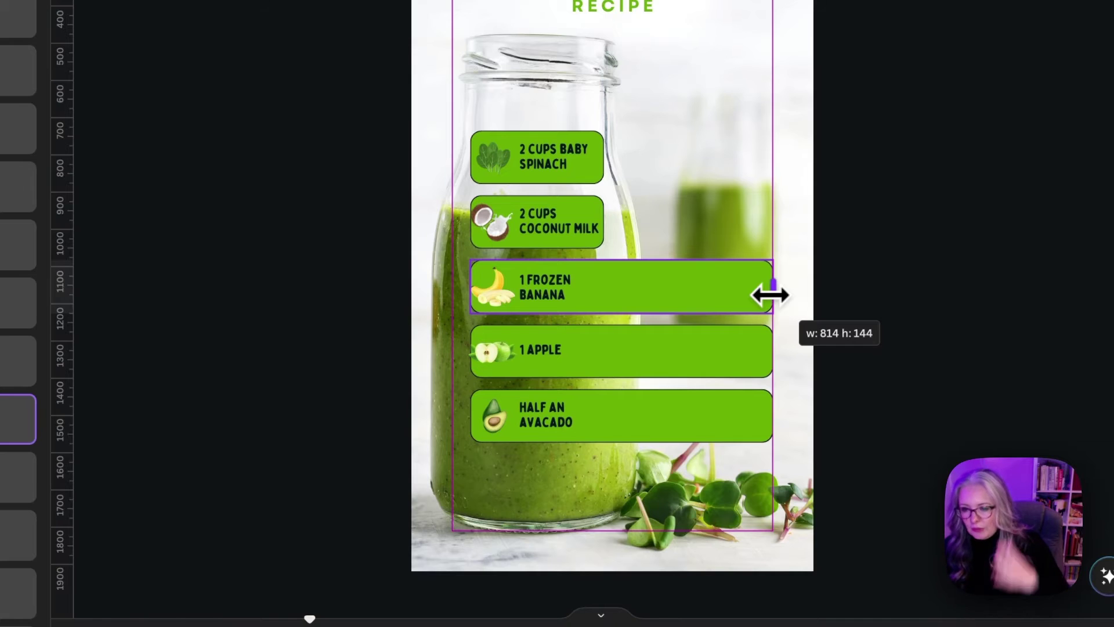
{"action": "left_click_drag", "start_coordinate": [770, 295], "coordinate": [772, 294]}
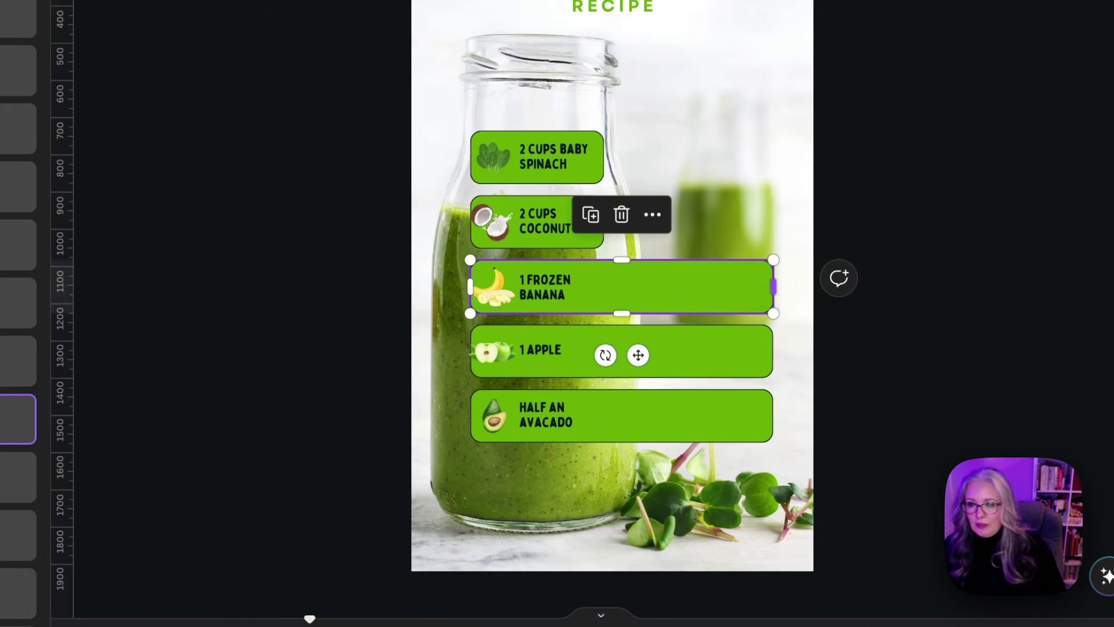
{"action": "left_click", "coordinate": [558, 223]}
{"action": "left_click_drag", "start_coordinate": [601, 222], "coordinate": [771, 227]}
{"action": "left_click", "coordinate": [563, 155]}
{"action": "left_click_drag", "start_coordinate": [623, 310], "coordinate": [787, 323]}
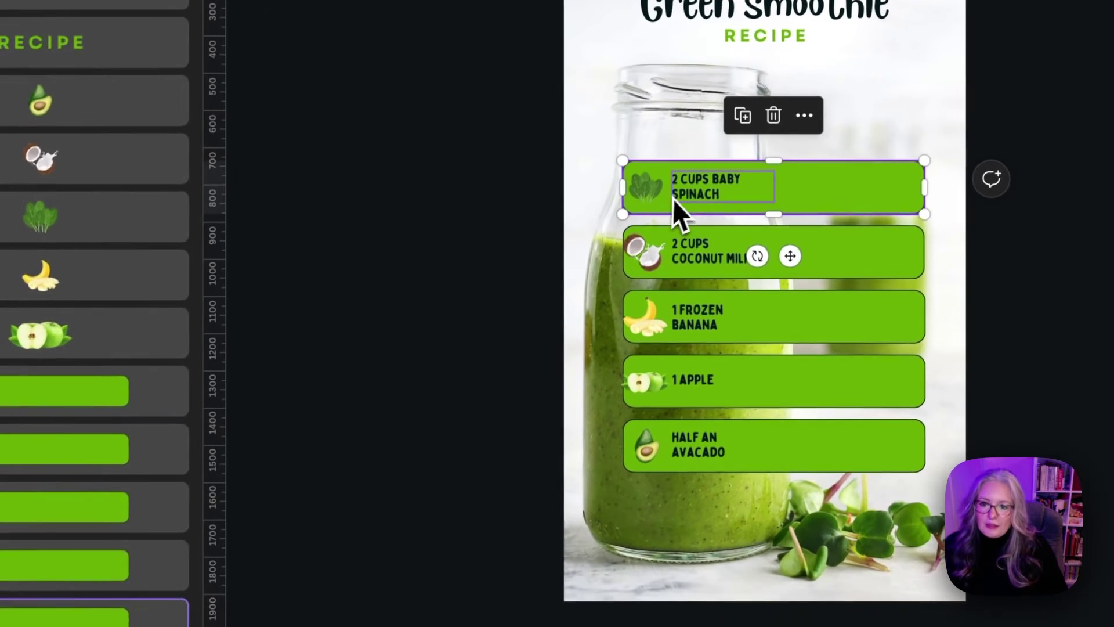
- Try to shift all five ingredient graphics and their texts together to the right within the widened rectangles
{"action": "left_click", "coordinate": [516, 319]}
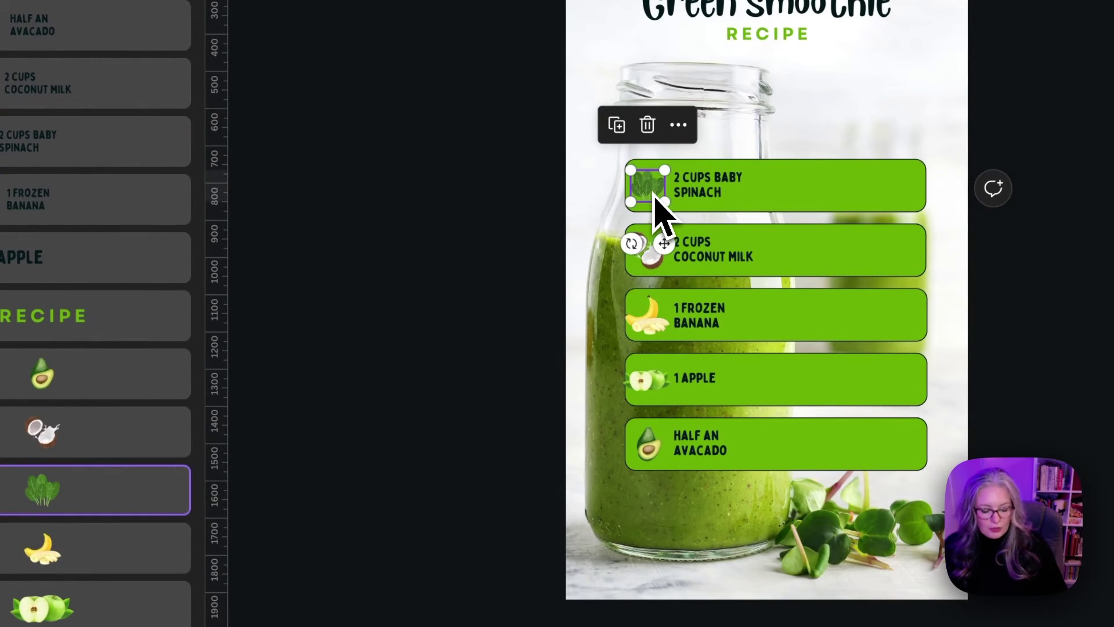
{"action": "left_click", "coordinate": [679, 193], "text": "shift"}
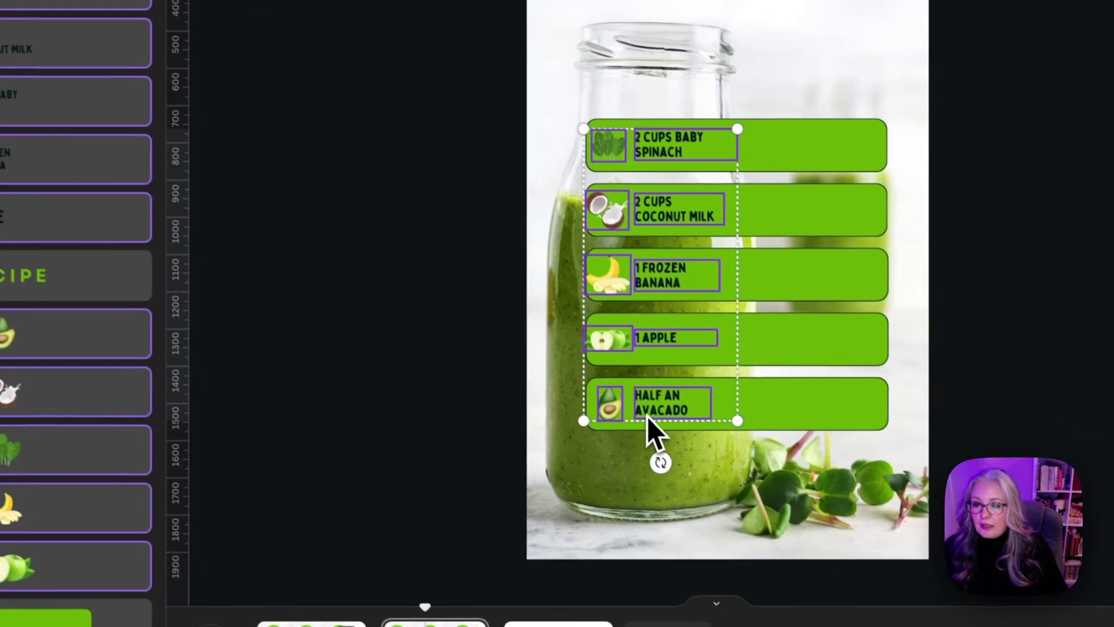
{"action": "left_click_drag", "start_coordinate": [648, 391], "coordinate": [753, 392]}
{"action": "left_click_drag", "start_coordinate": [707, 345], "coordinate": [748, 343]}
{"action": "key", "text": "ctrl+z"}
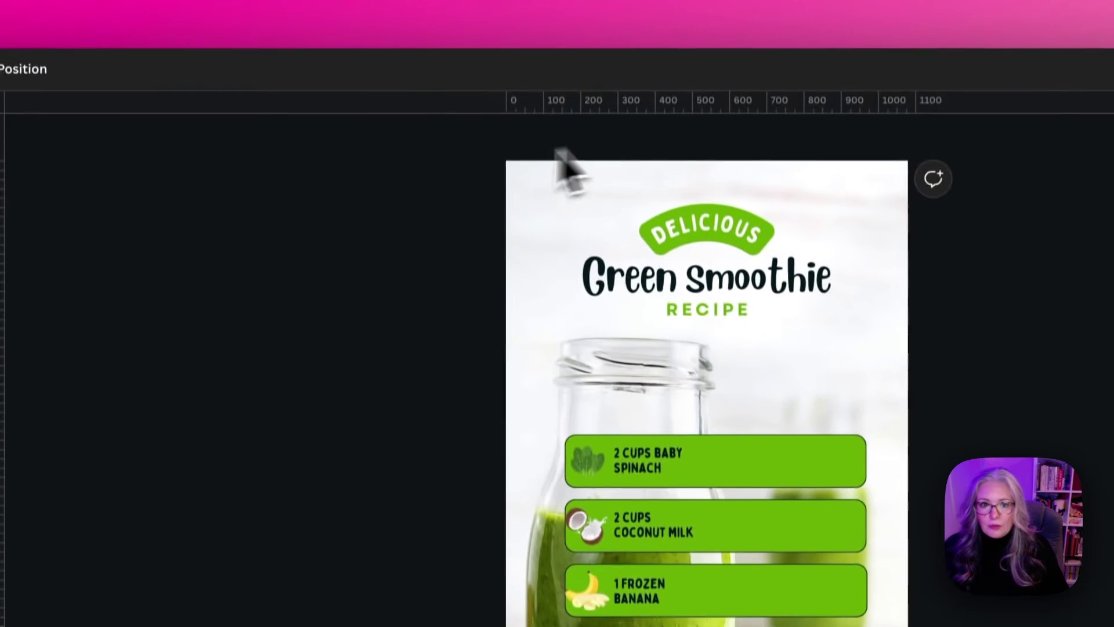
- Move the RECIPE text layer up the layer order to directly beneath the Green smoothie heading
{"action": "left_click", "coordinate": [145, 80]}
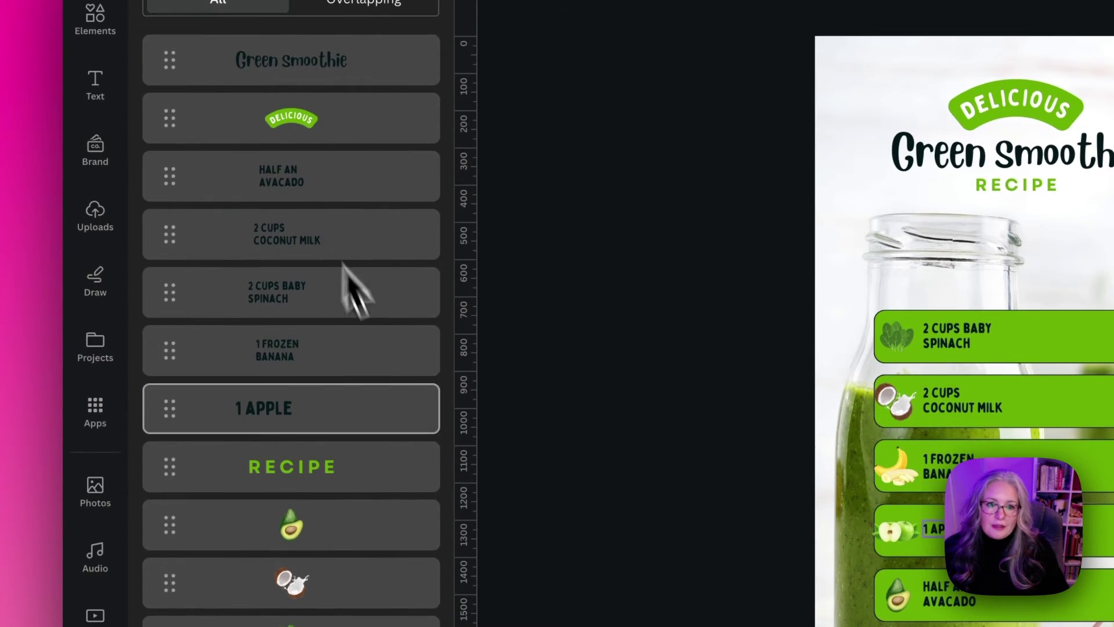
{"action": "left_click_drag", "start_coordinate": [354, 464], "coordinate": [355, 119]}
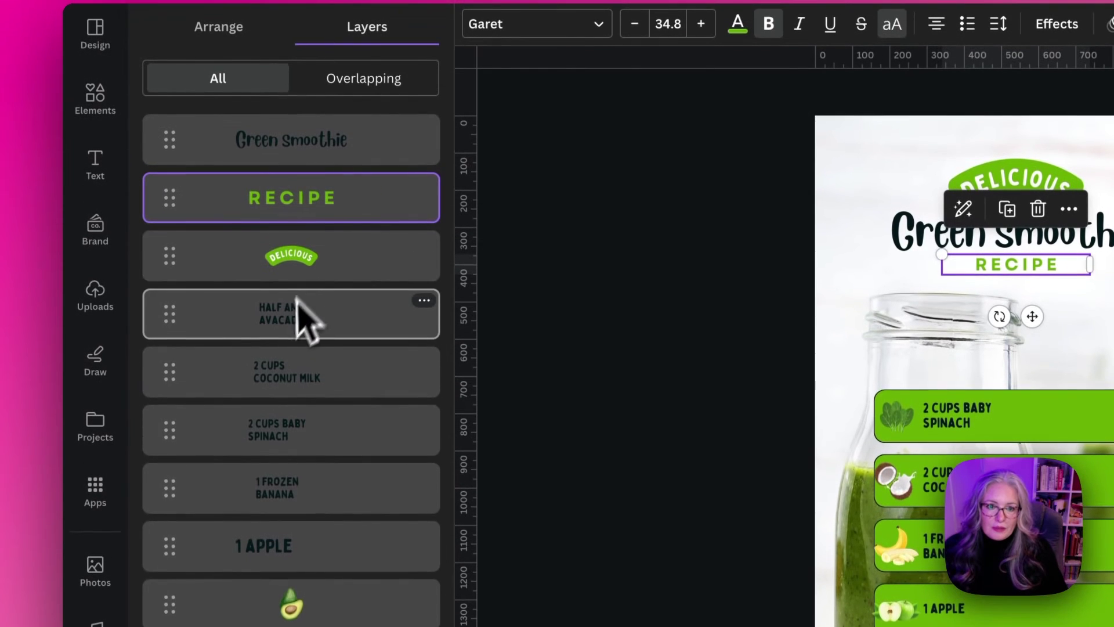
- Select all five ingredient texts and graphics together and shift them horizontally to the right-hand part of the widened rectangles
{"action": "left_click", "coordinate": [319, 323]}
{"action": "scroll", "coordinate": [318, 438], "scroll_direction": "down", "scroll_amount": 3}
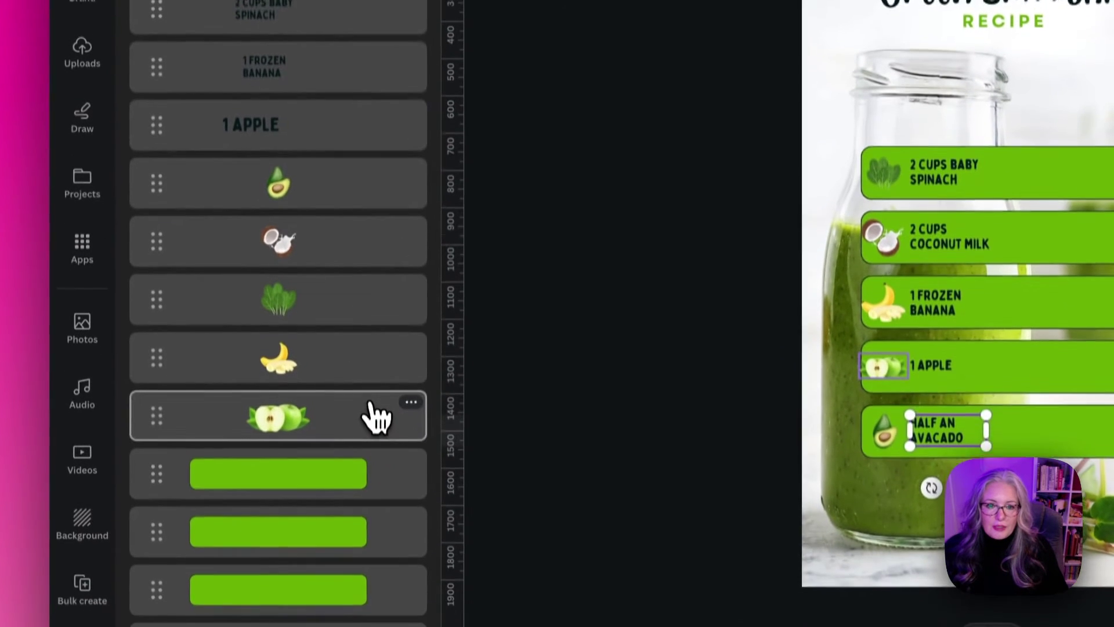
{"action": "left_click", "coordinate": [374, 407], "text": "shift"}
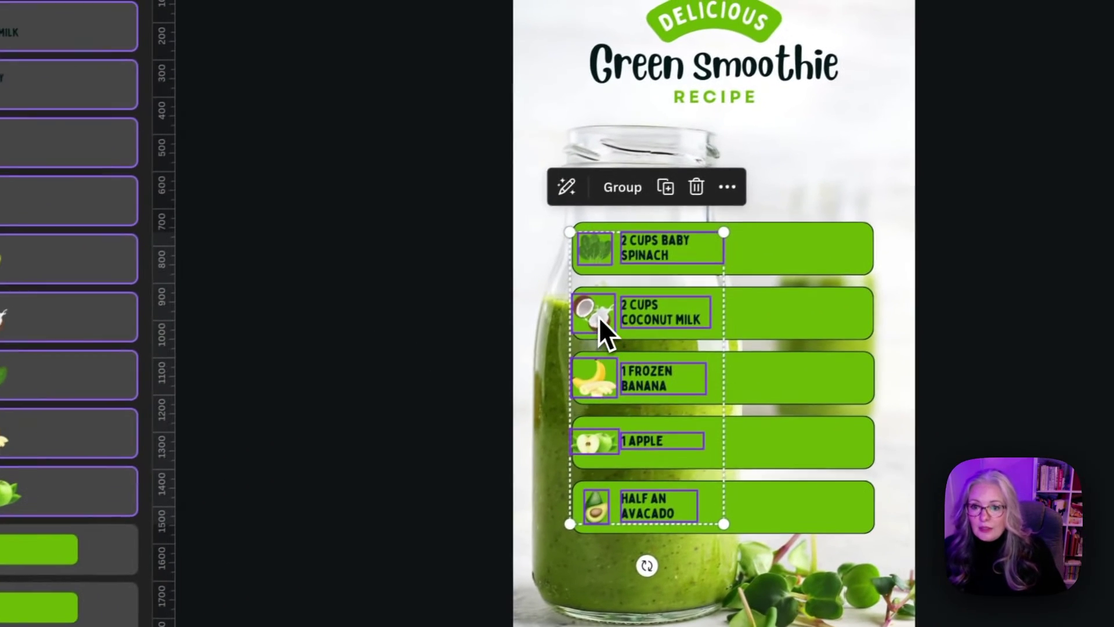
{"action": "left_click_drag", "start_coordinate": [887, 241], "coordinate": [1044, 224]}
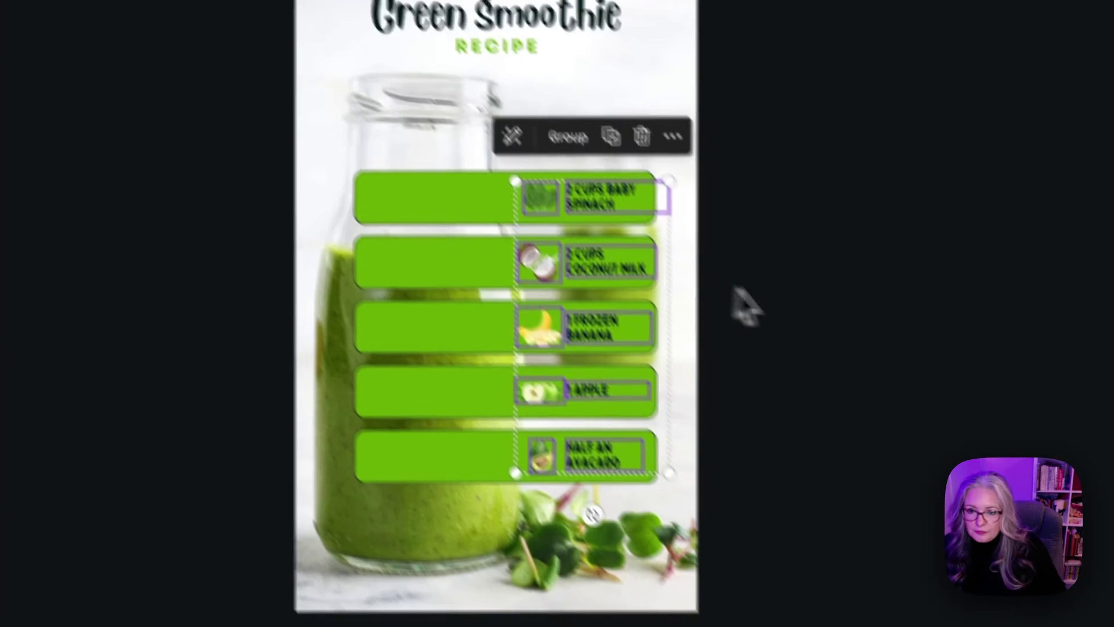
{"action": "left_click", "coordinate": [981, 362]}
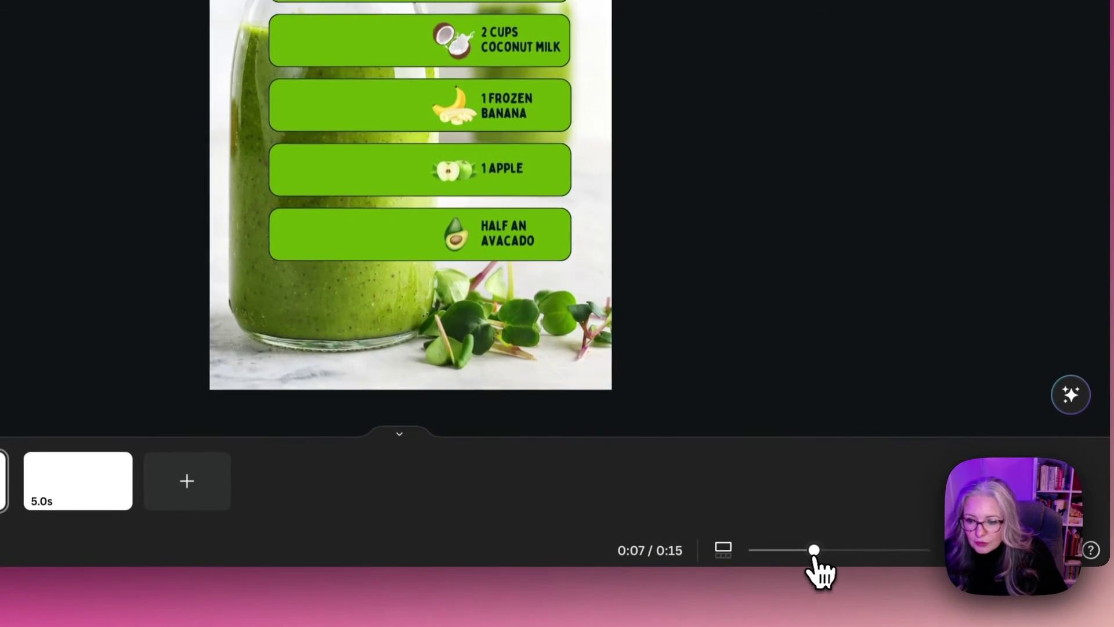
- Bring the bottle cut-out layer to the top of the second page's layer order
{"action": "left_click_drag", "start_coordinate": [834, 626], "coordinate": [848, 626]}
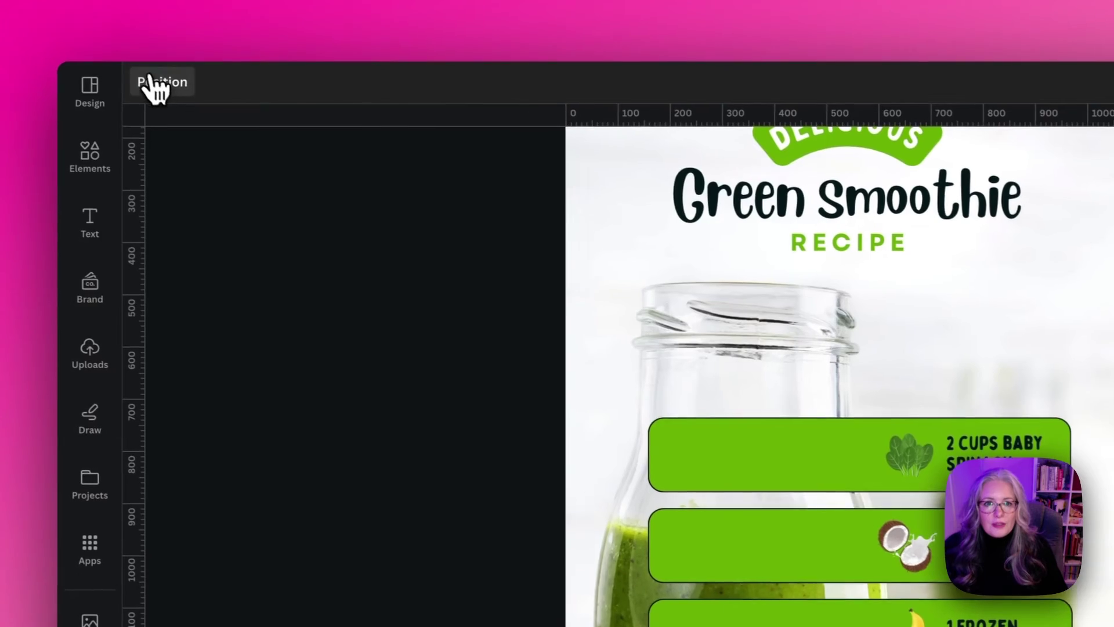
{"action": "left_click", "coordinate": [155, 87]}
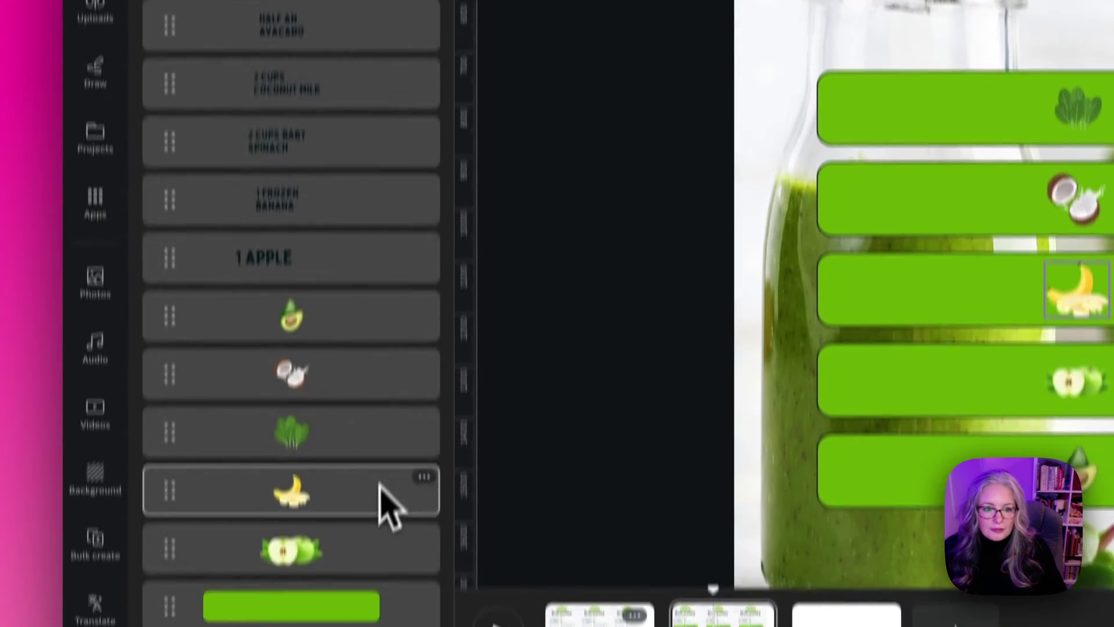
{"action": "scroll", "coordinate": [380, 482], "scroll_direction": "down", "scroll_amount": 6}
{"action": "left_click_drag", "start_coordinate": [346, 455], "coordinate": [343, 177]}
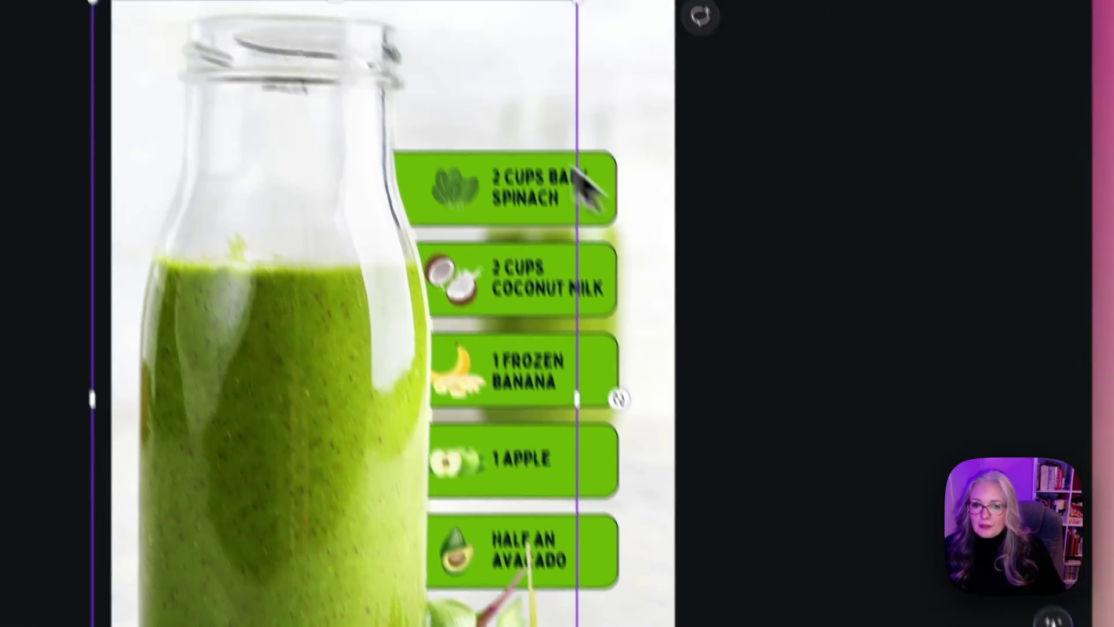
- Extend all five green ingredient rectangles rightward to a common width of 847
{"action": "left_click", "coordinate": [549, 67]}
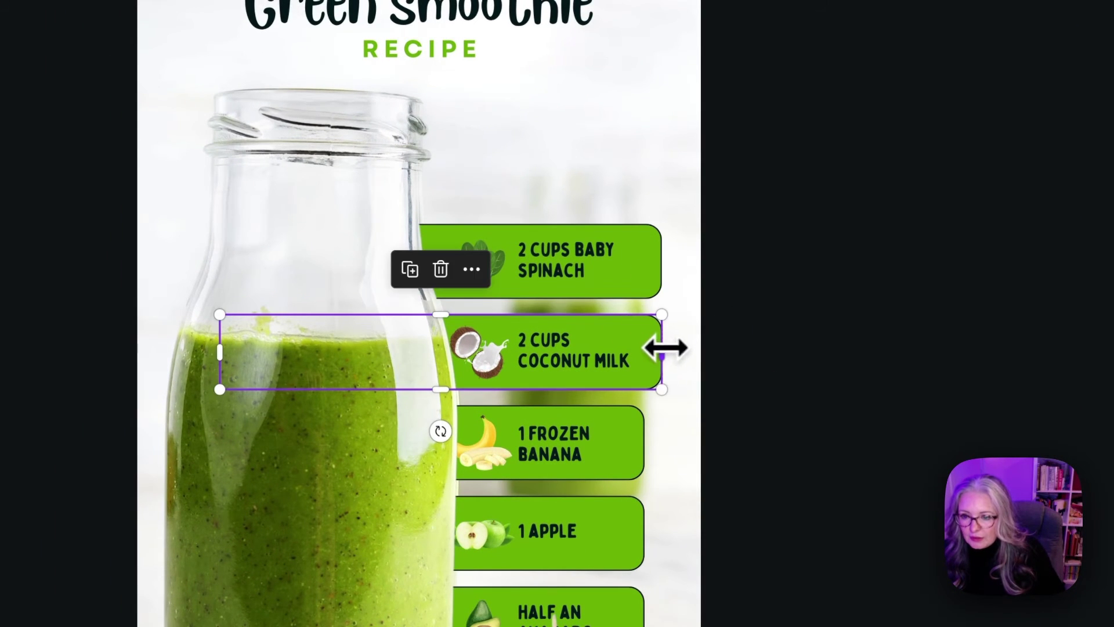
{"action": "left_click", "coordinate": [636, 433]}
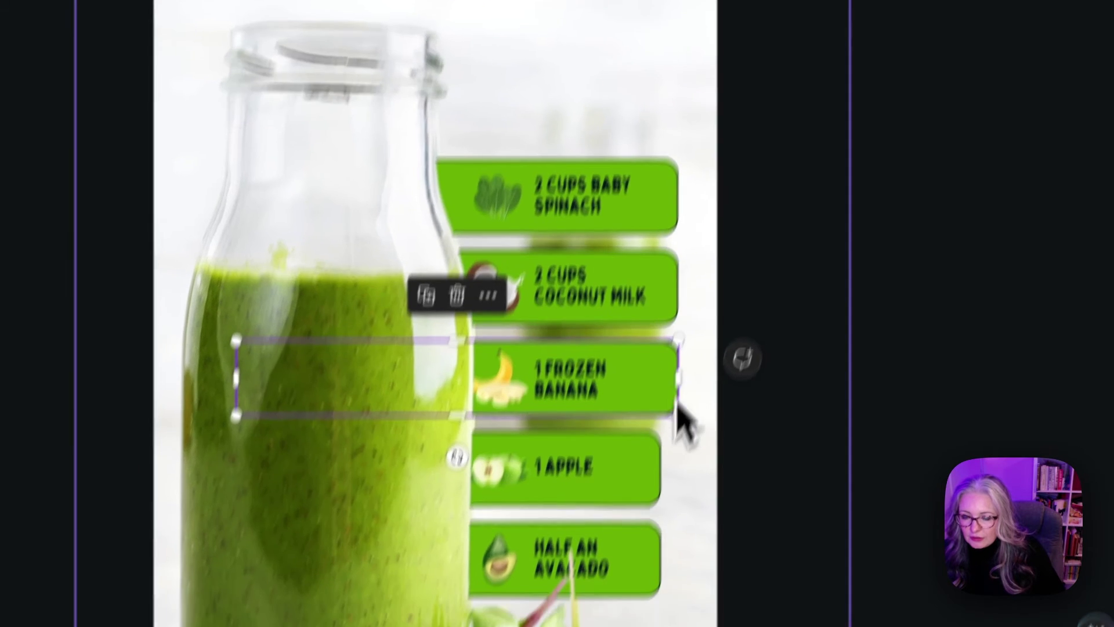
{"action": "left_click", "coordinate": [639, 531]}
{"action": "left_click_drag", "start_coordinate": [645, 530], "coordinate": [661, 531]}
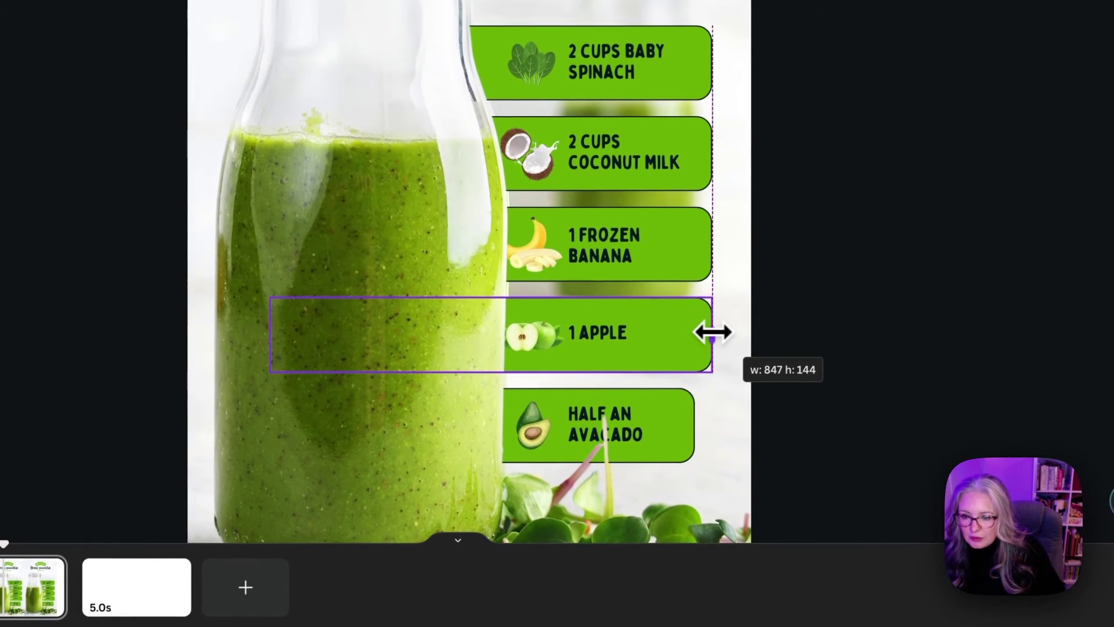
{"action": "left_click", "coordinate": [685, 405]}
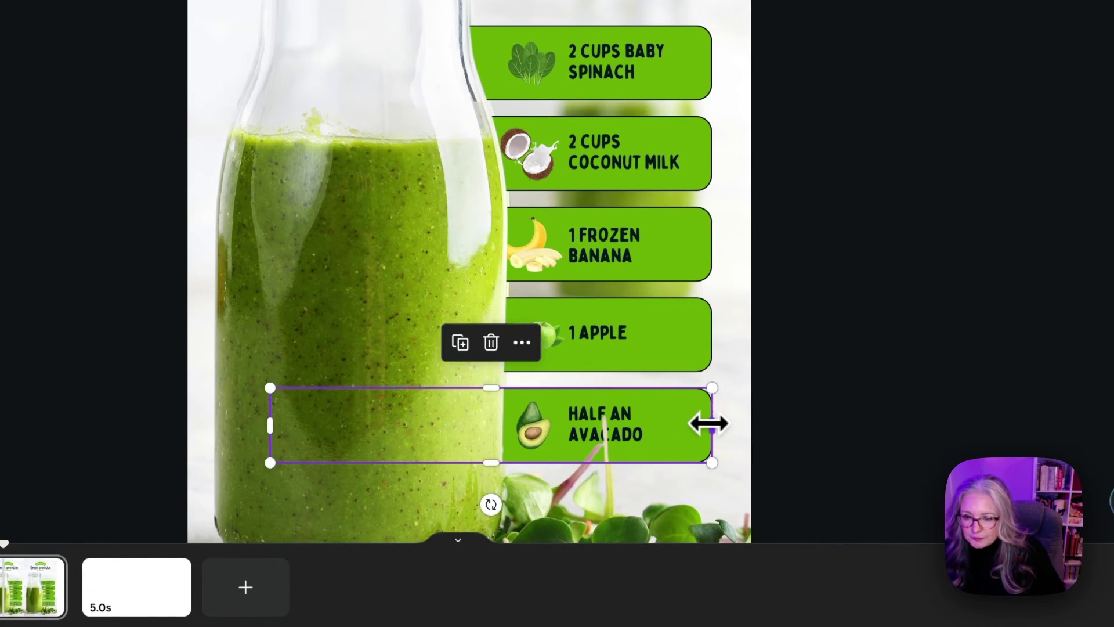
- Select all ingredient texts and graphics together and nudge them slightly right so they clear the bottle's edge
{"action": "left_click", "coordinate": [552, 425]}
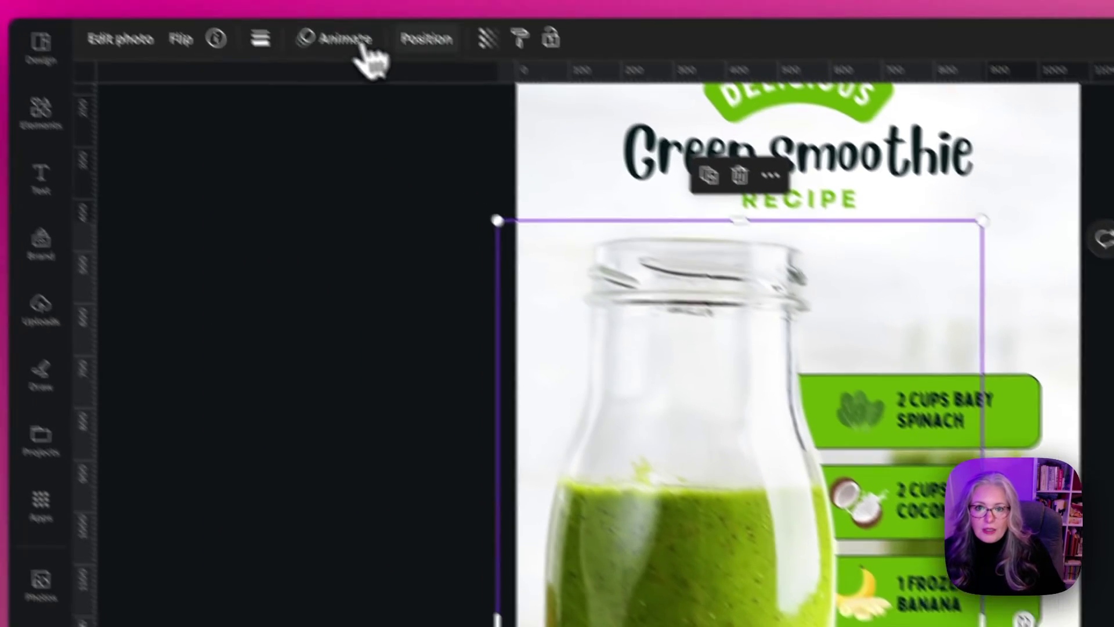
{"action": "left_click", "coordinate": [436, 37]}
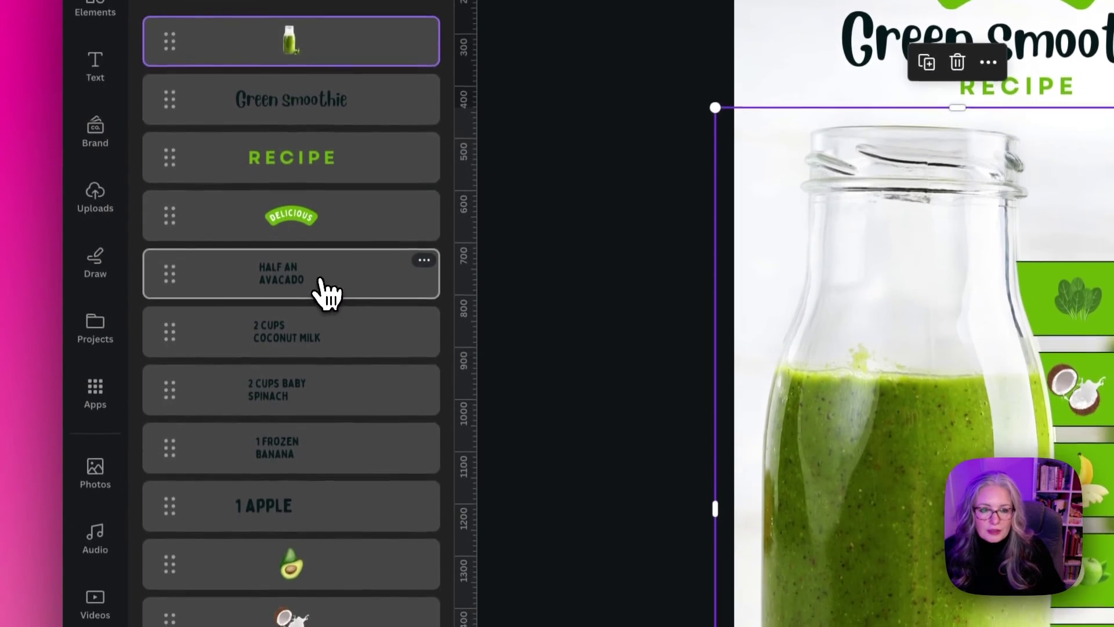
{"action": "left_click", "coordinate": [328, 293]}
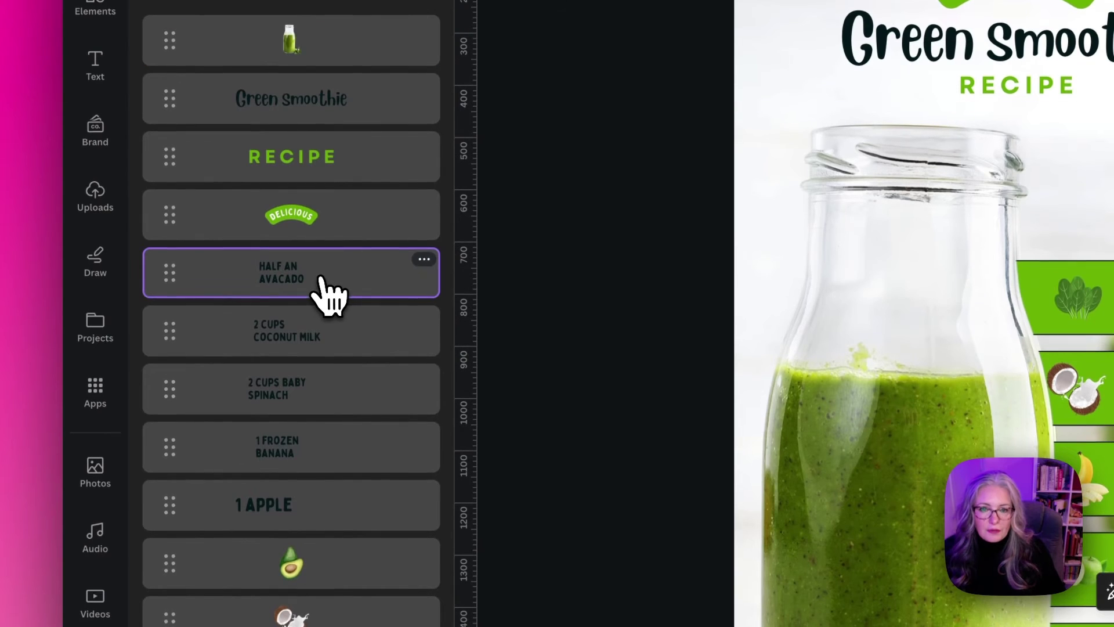
{"action": "scroll", "coordinate": [324, 285], "scroll_direction": "down", "scroll_amount": 6}
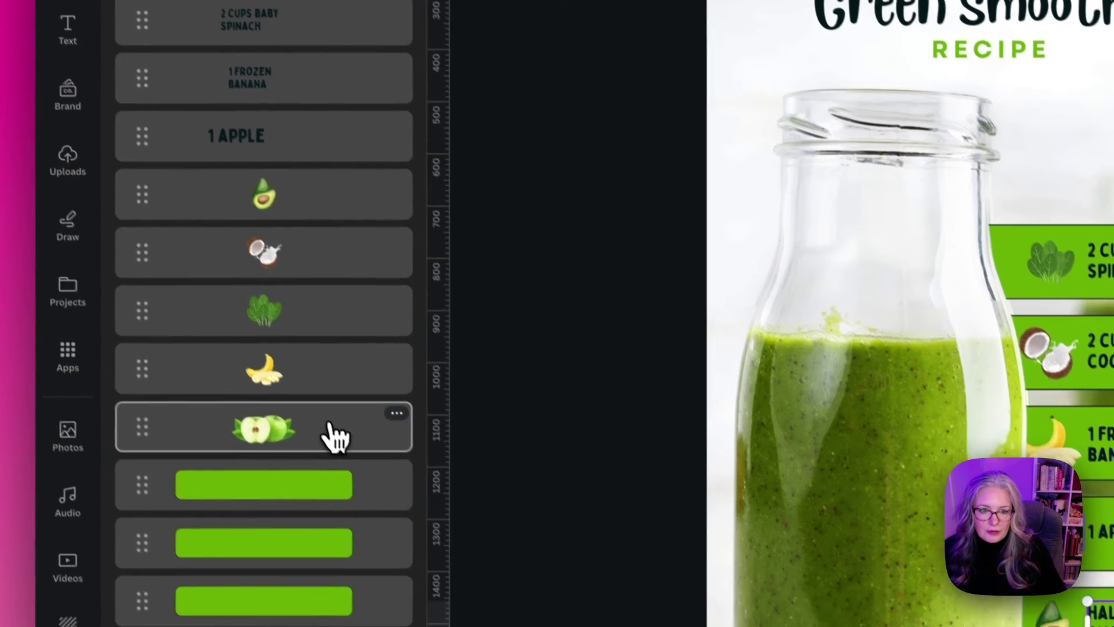
{"action": "left_click", "coordinate": [356, 464], "text": "shift"}
{"action": "scroll", "coordinate": [357, 406], "scroll_direction": "up", "scroll_amount": 5}
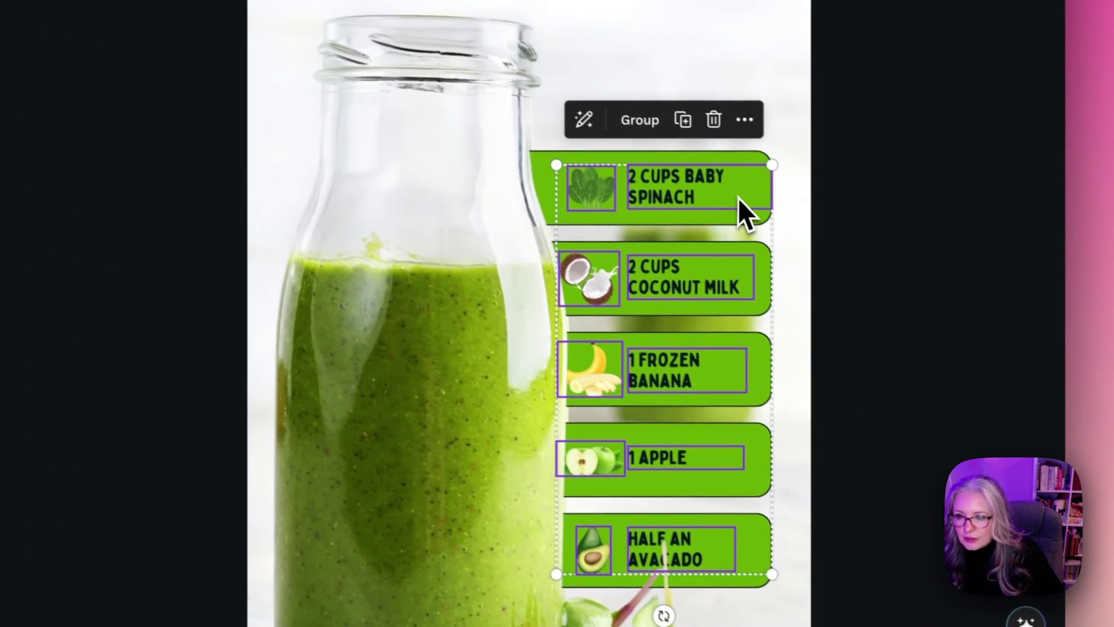
{"action": "left_click_drag", "start_coordinate": [737, 188], "coordinate": [742, 188]}
{"action": "left_click_drag", "start_coordinate": [740, 188], "coordinate": [744, 187]}
{"action": "scroll", "coordinate": [810, 311], "scroll_direction": "right", "scroll_amount": 3}
{"action": "left_click", "coordinate": [719, 363]}
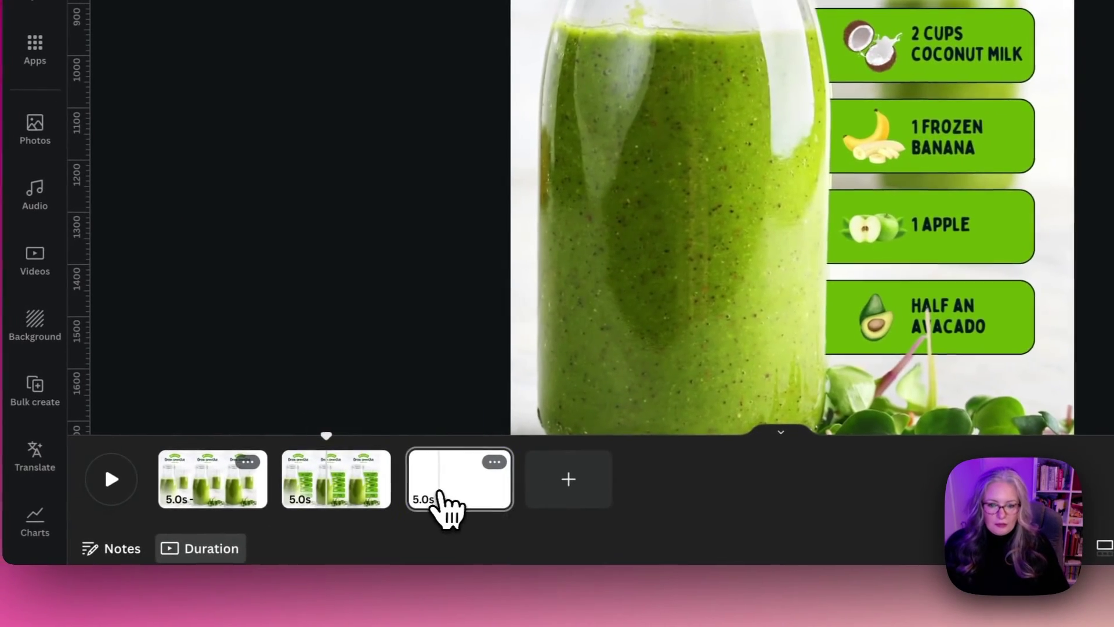
- Delete the blank third page from the timeline
{"action": "left_click", "coordinate": [446, 508]}
{"action": "key", "text": "Delete"}
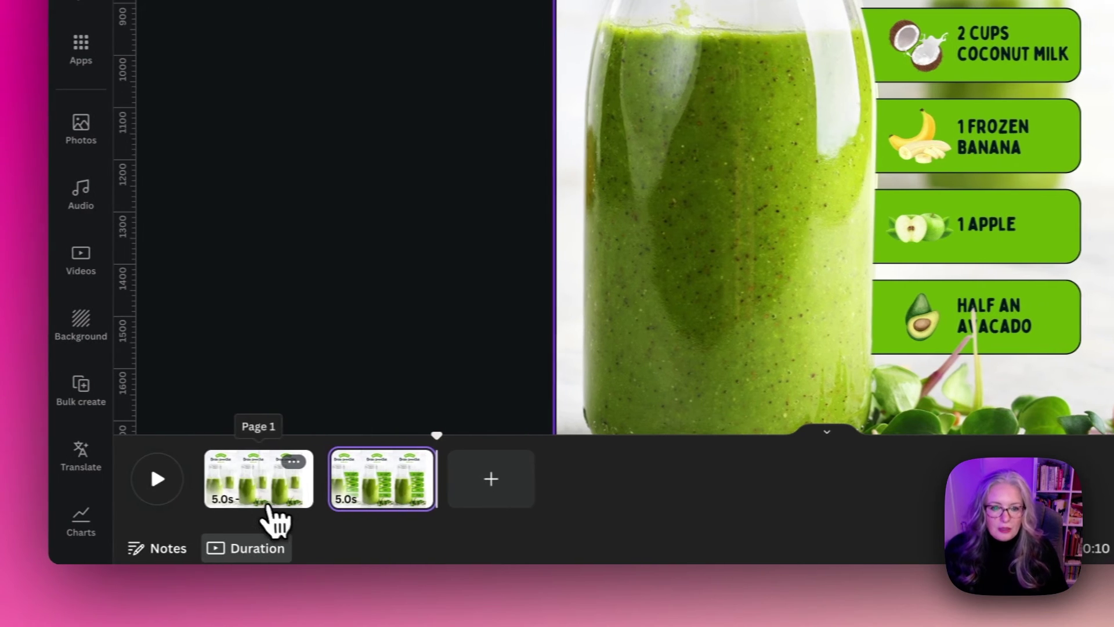
- Shorten the first page to 1.6 seconds and the second page to 2.0 seconds
{"action": "left_click", "coordinate": [268, 510]}
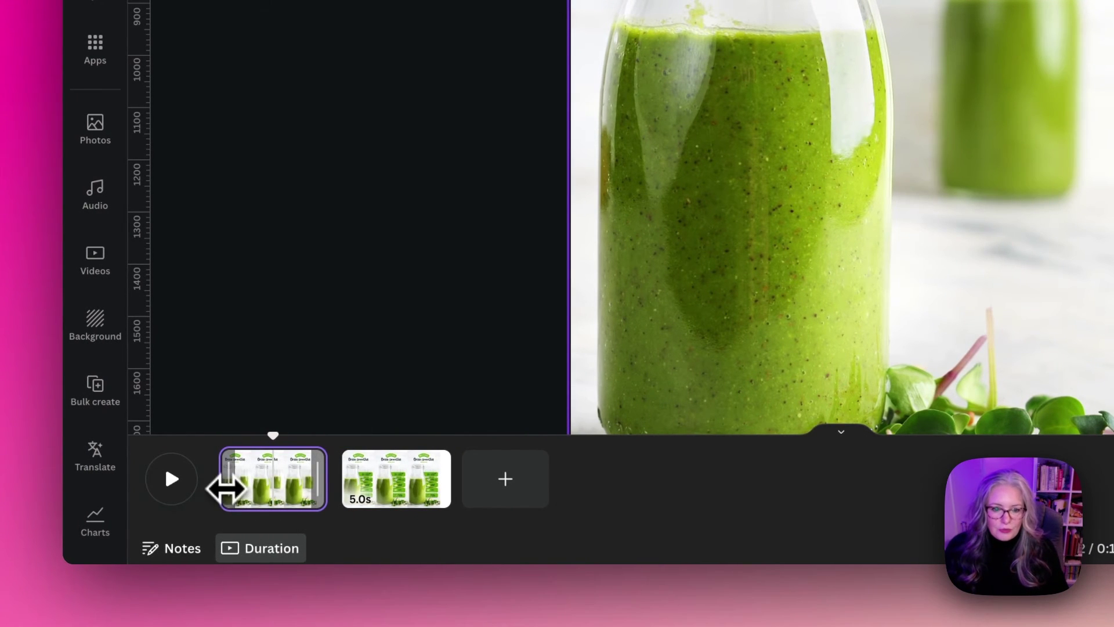
{"action": "left_click_drag", "start_coordinate": [225, 490], "coordinate": [300, 482]}
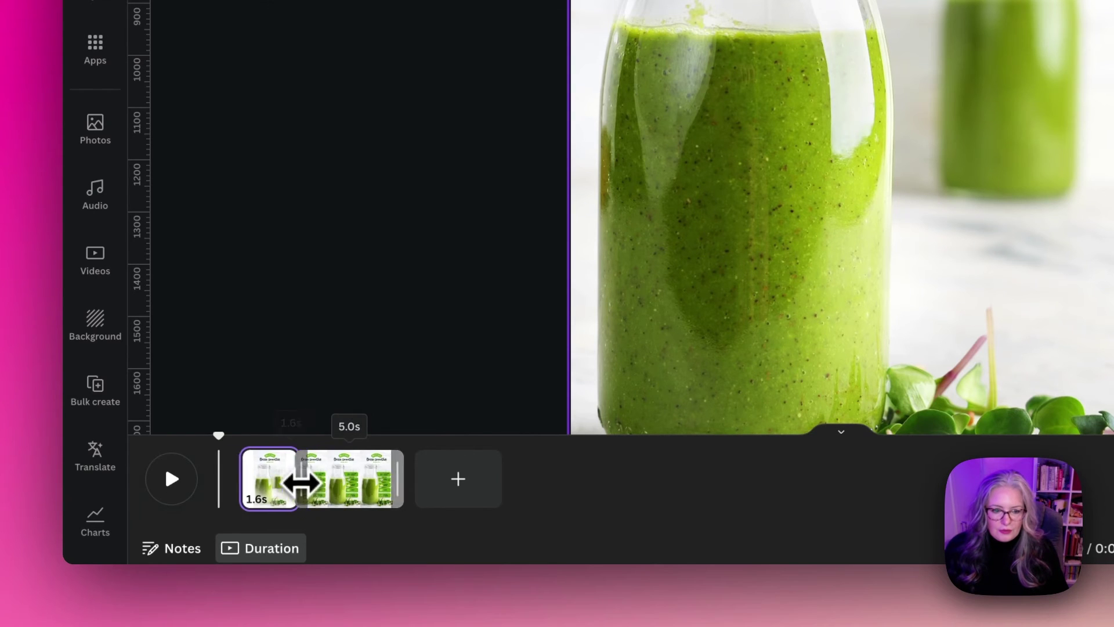
{"action": "left_click", "coordinate": [336, 499]}
{"action": "left_click_drag", "start_coordinate": [399, 491], "coordinate": [336, 491]}
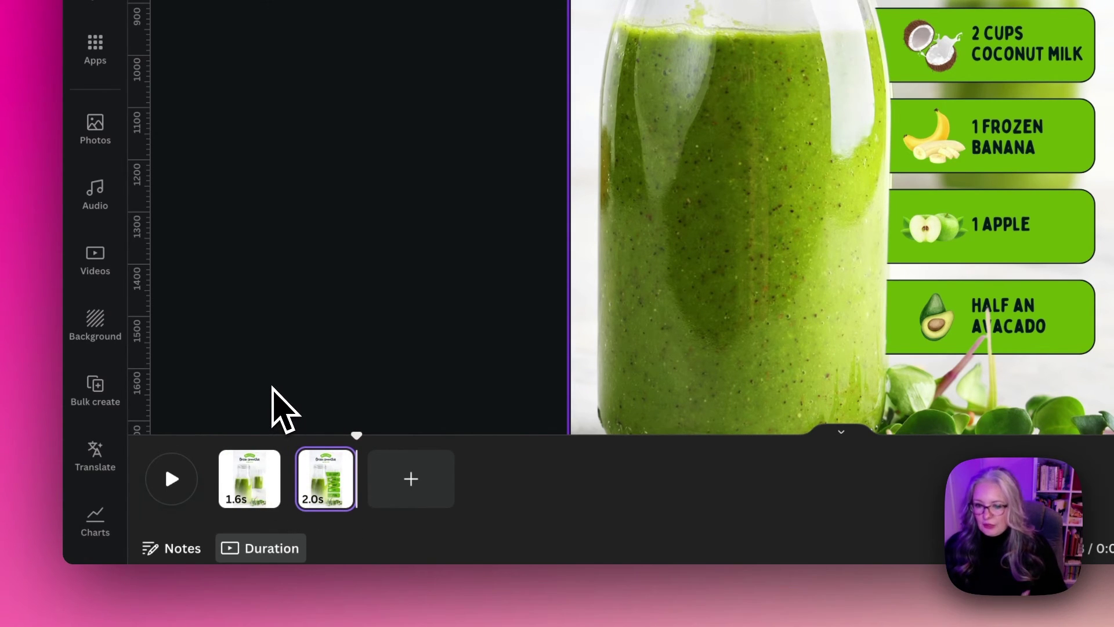
- Add a Match & Move transition between the two pages and set its duration to 0.82 seconds
{"action": "mouse_move", "coordinate": [288, 490]}
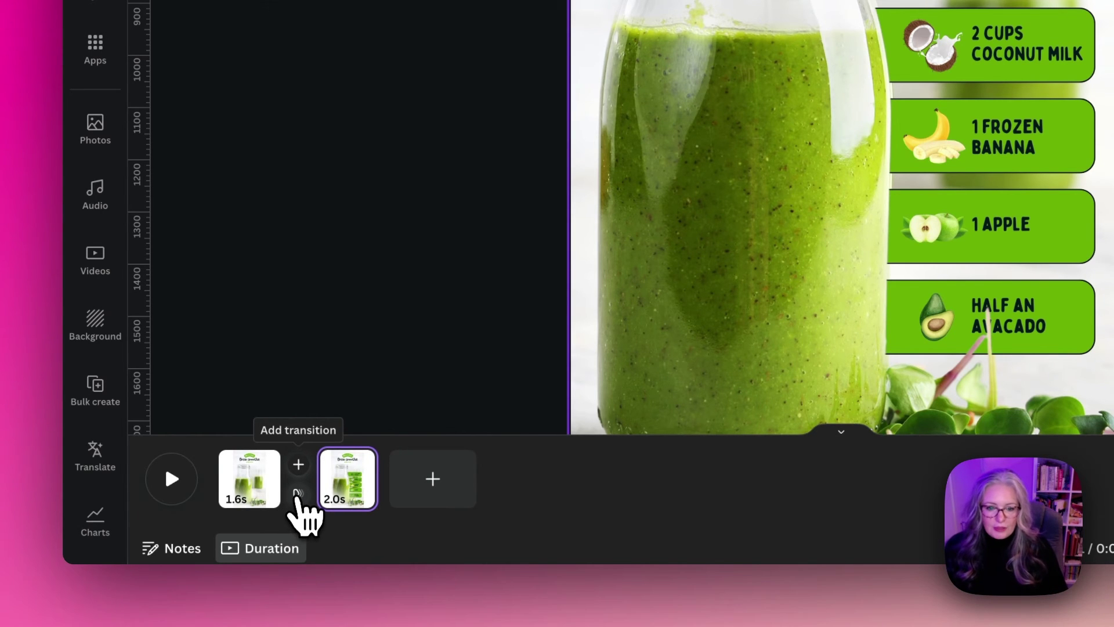
{"action": "left_click", "coordinate": [298, 494]}
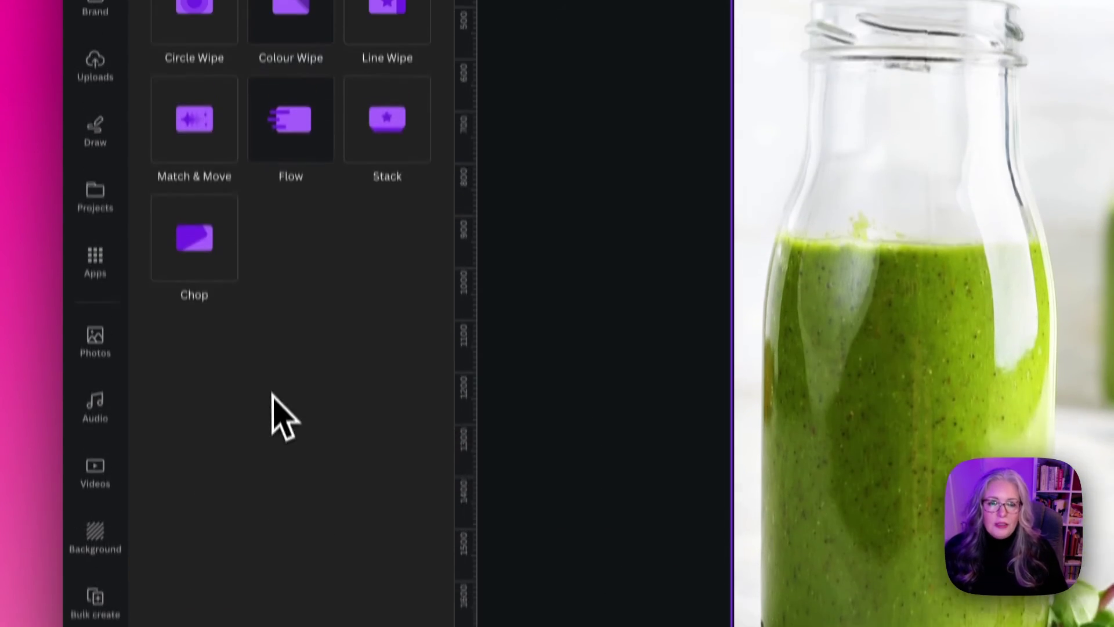
{"action": "left_click", "coordinate": [189, 306]}
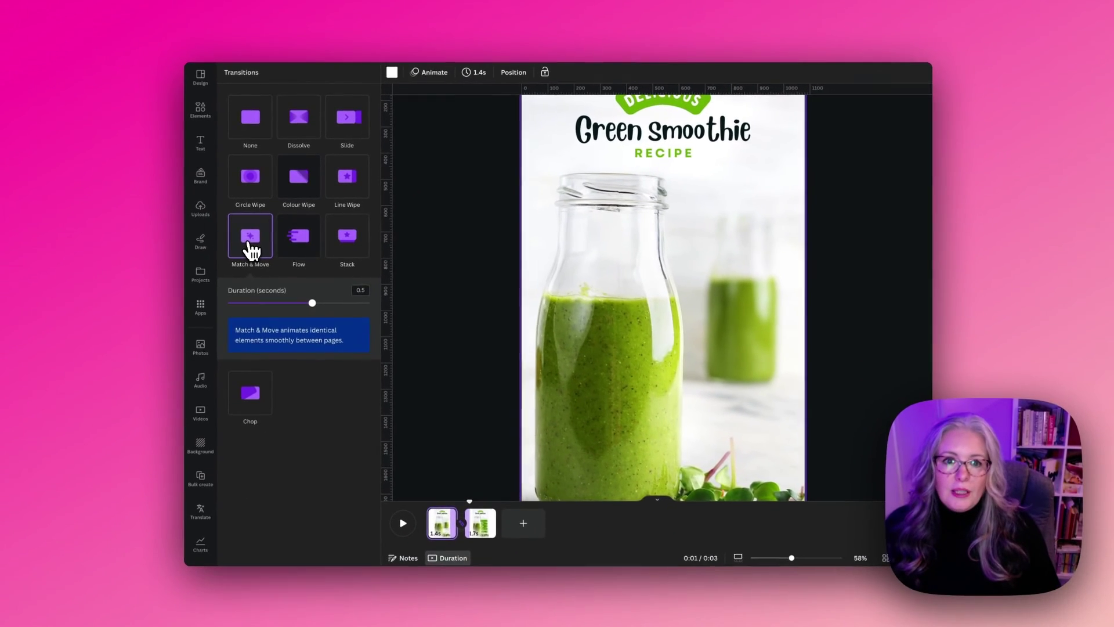
{"action": "left_click_drag", "start_coordinate": [313, 303], "coordinate": [372, 314]}
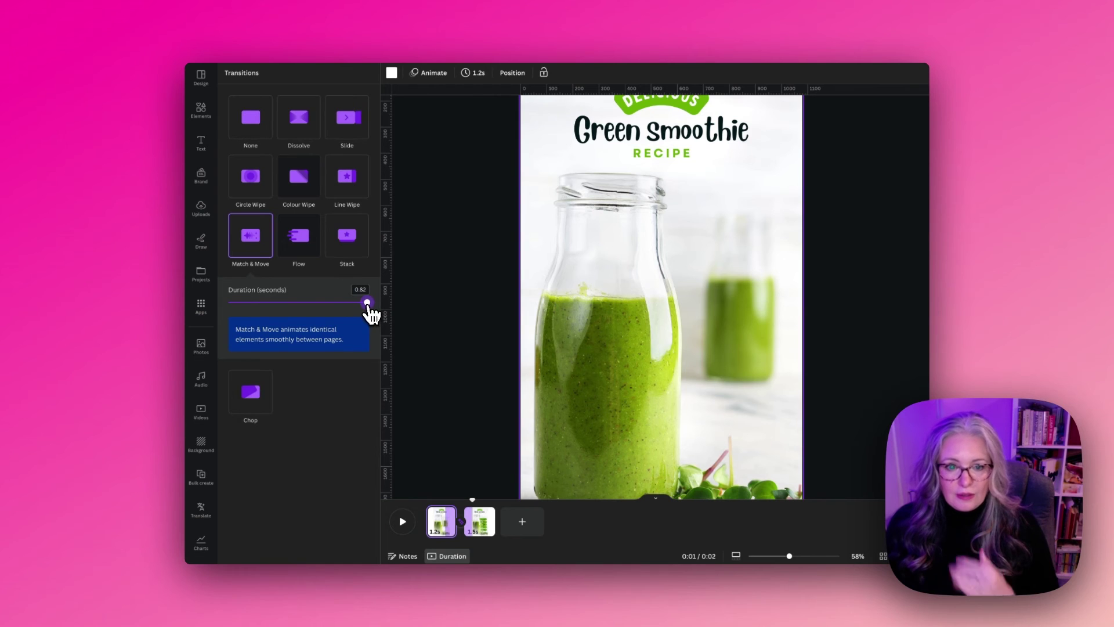
- Play the whole two-page animation from the start to check the ingredient labels' transition with the full page in view
{"action": "left_click", "coordinate": [403, 390]}
{"action": "left_click", "coordinate": [239, 522]}
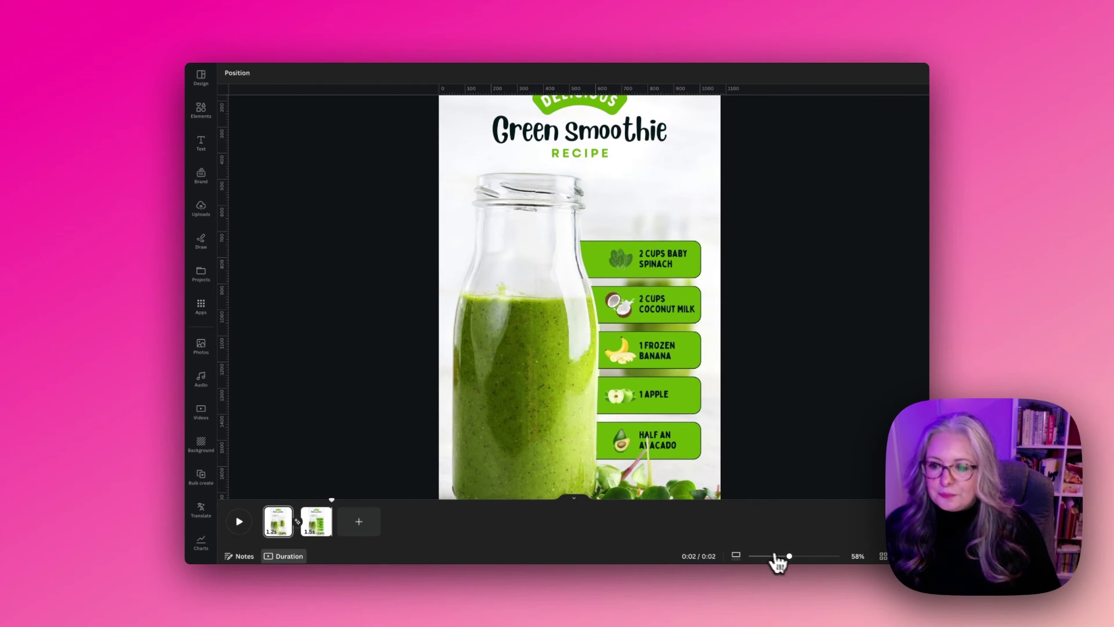
{"action": "left_click_drag", "start_coordinate": [789, 556], "coordinate": [782, 556]}
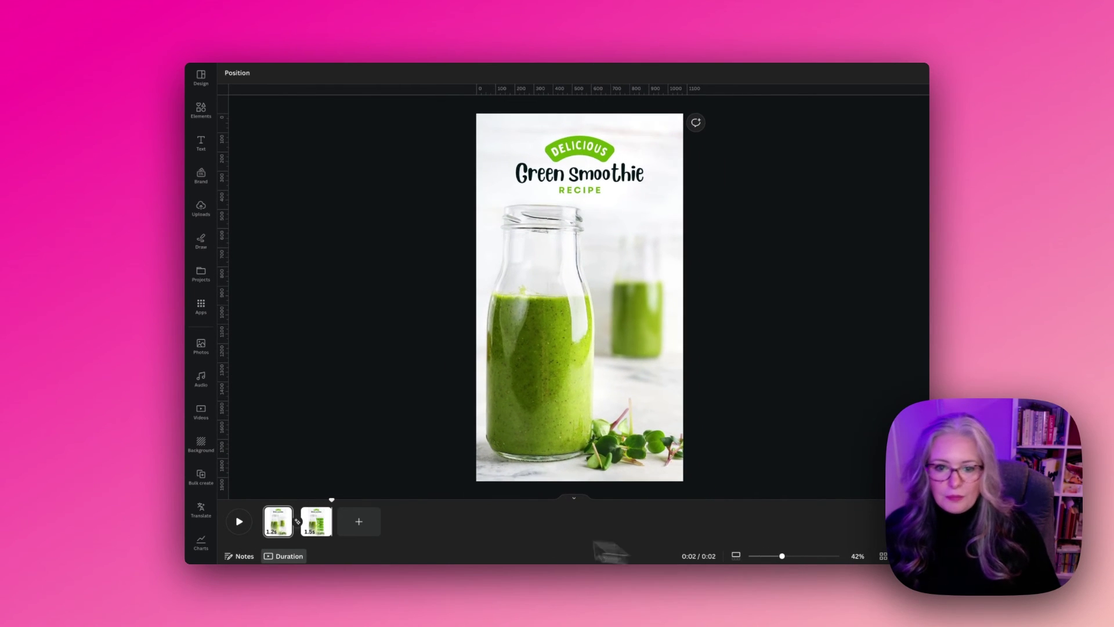
{"action": "left_click_drag", "start_coordinate": [330, 498], "coordinate": [258, 499]}
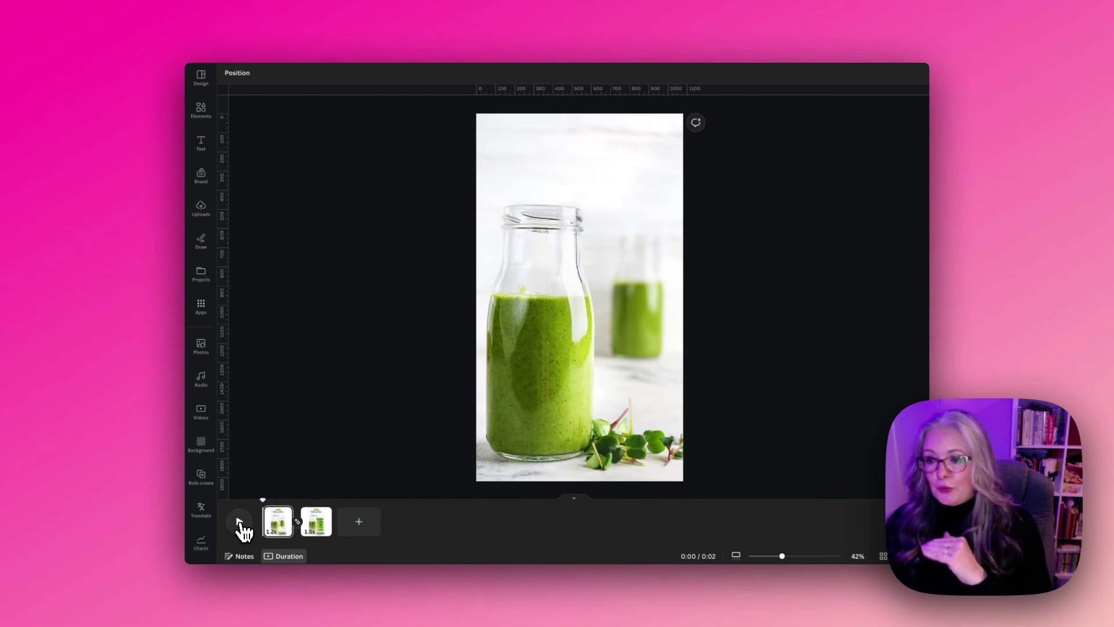
{"action": "left_click", "coordinate": [240, 522]}
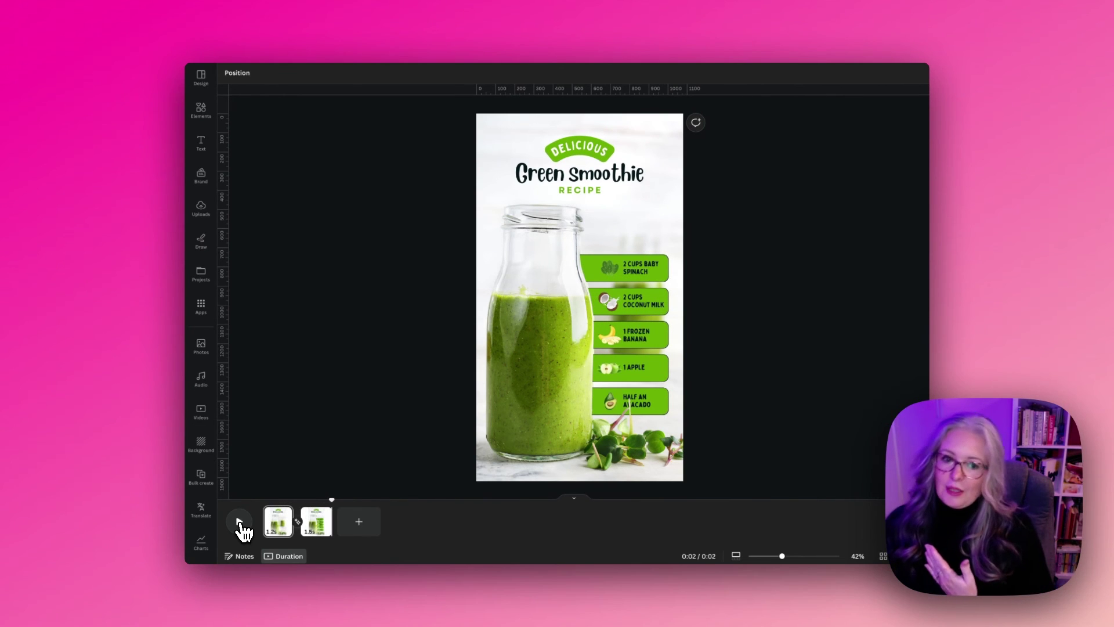
{"action": "left_click", "coordinate": [239, 522]}
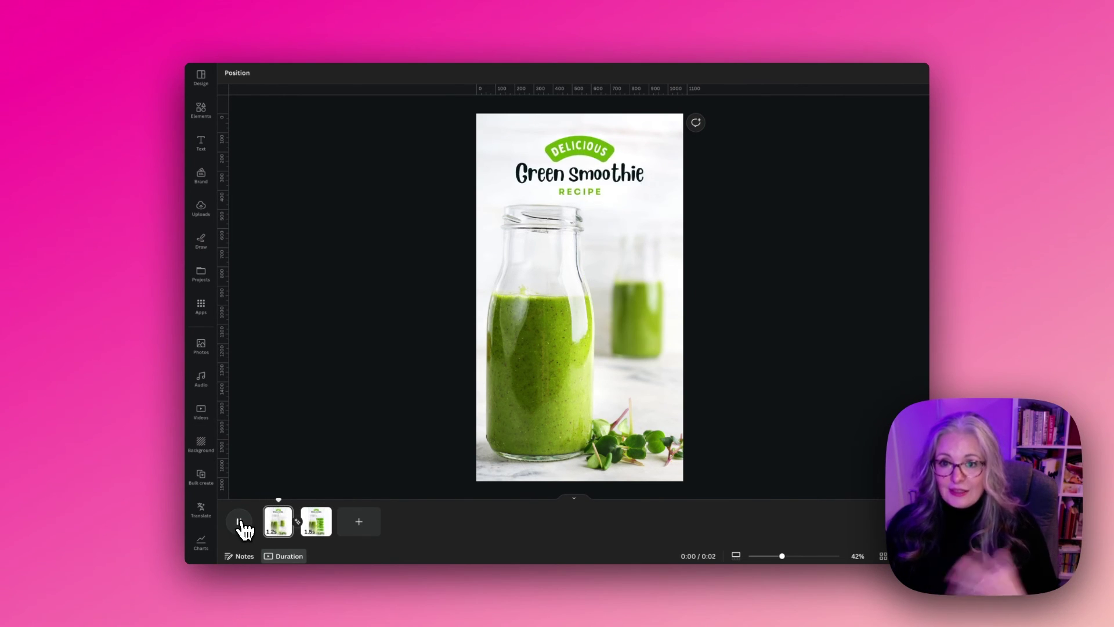